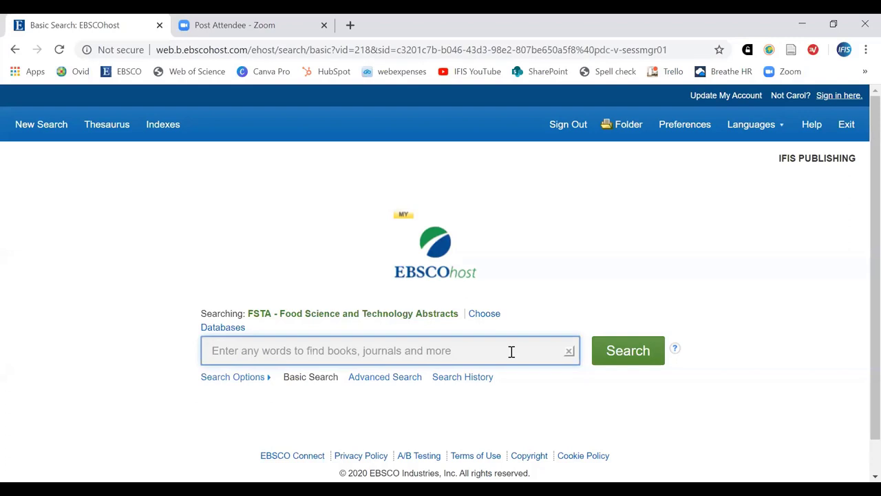
Step: Search FSTA for 'how effective is caffeine as an ergogenic aid', fixing the 'ergongenic' typo first
type("how")
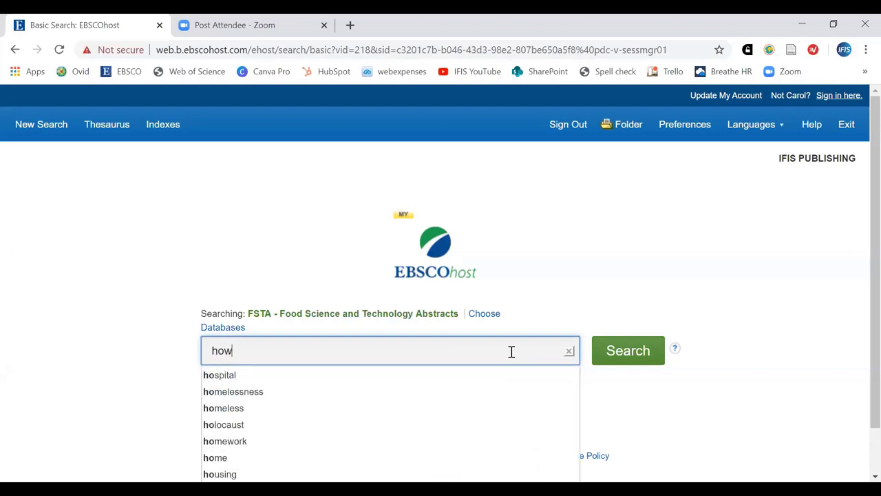
type(" effecti")
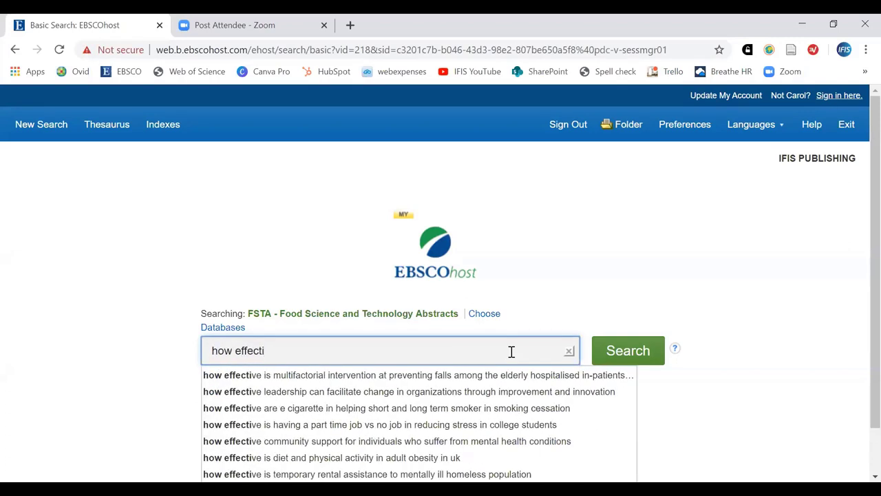
type("ve")
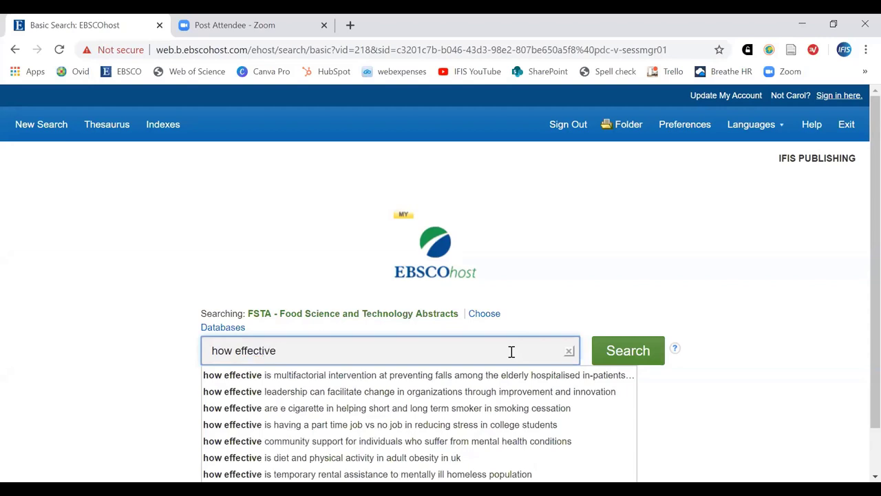
type(" is caff")
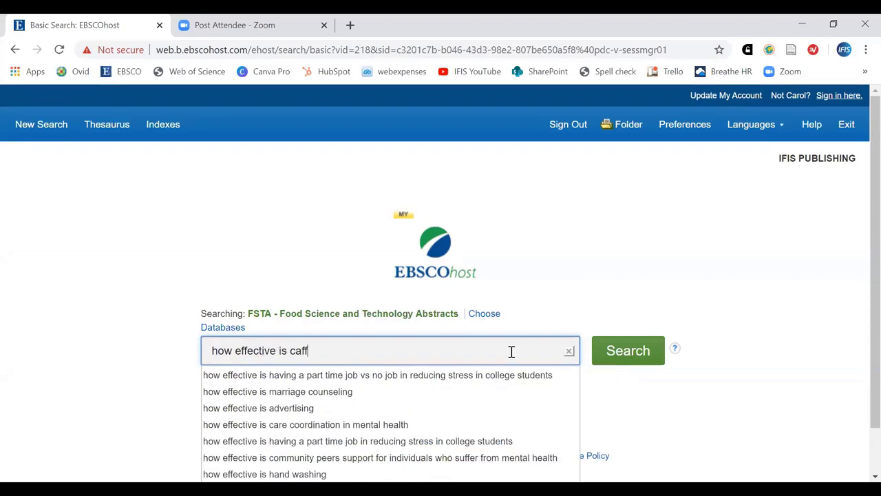
type("eine")
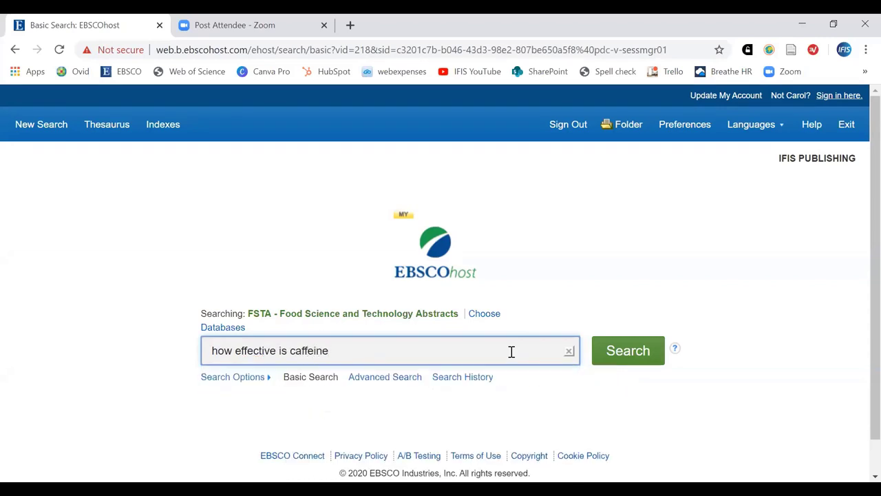
type(" as an ergongenic")
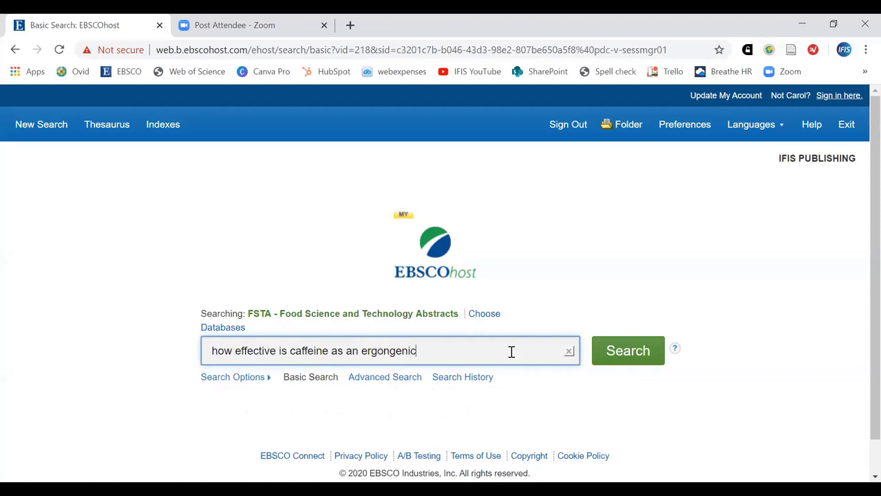
type(" aid")
left_click(389, 350)
key("BackSpace")
left_click(645, 349)
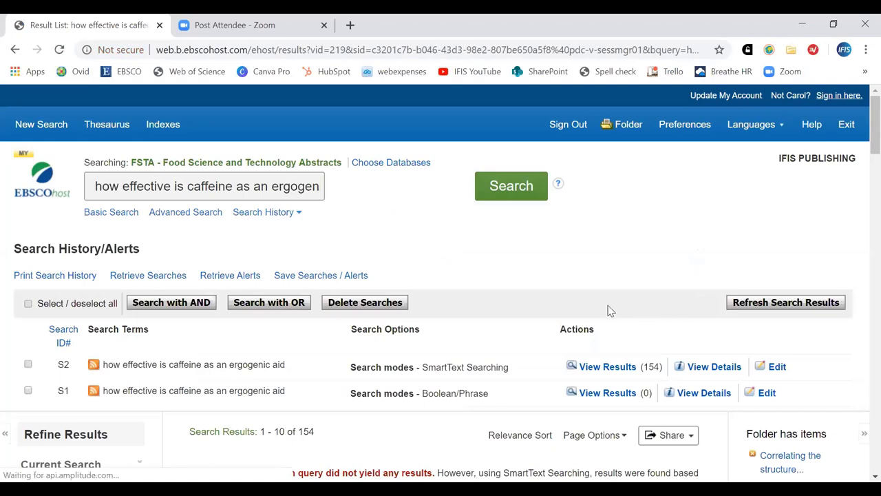
Step: Scroll through the caffeine results and search history showing S2 SmartText (154) and S1 (0)
scroll(570, 332, "down", 1)
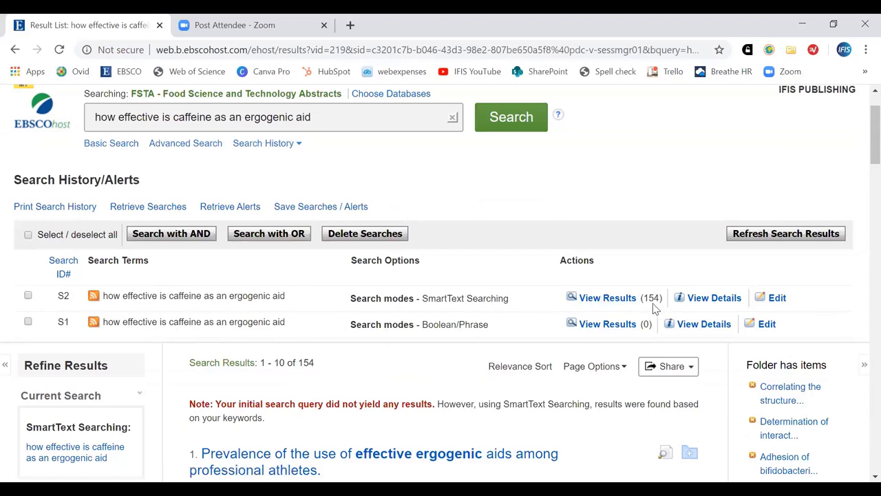
scroll(564, 338, "up", 1)
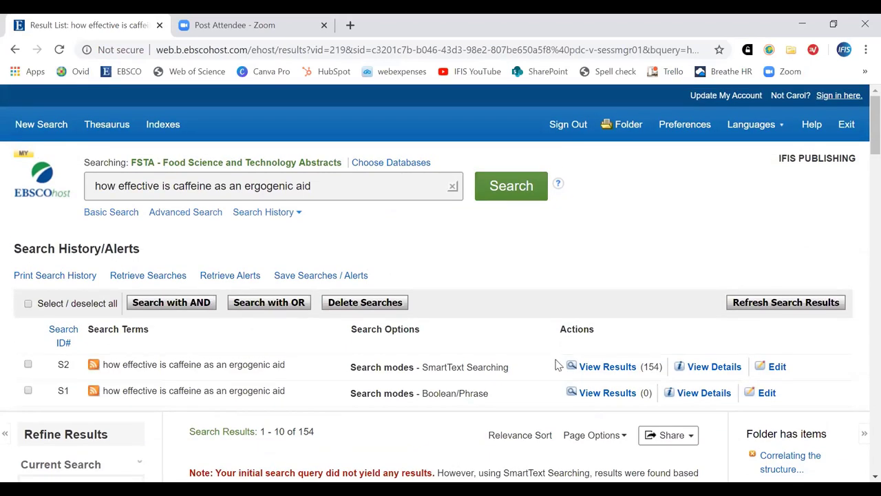
Step: Return to a blank Basic Search, expand Search Options and show the SmartText Searching hint
left_click(130, 214)
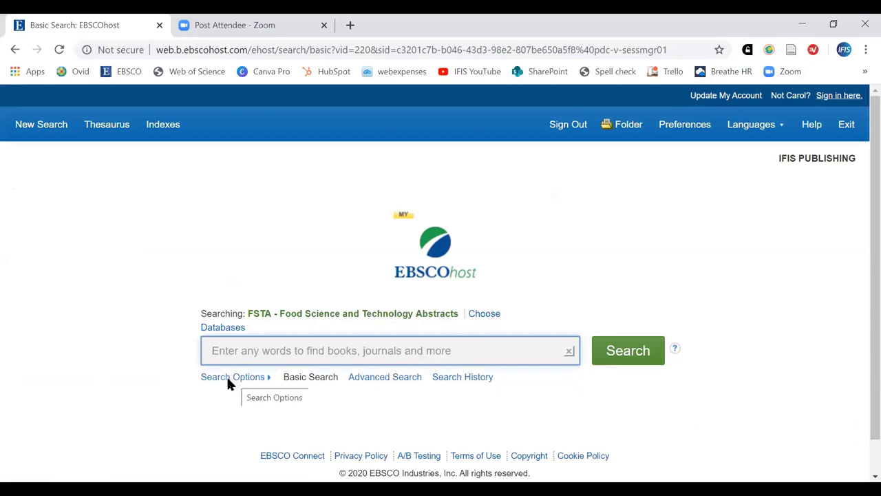
left_click(227, 377)
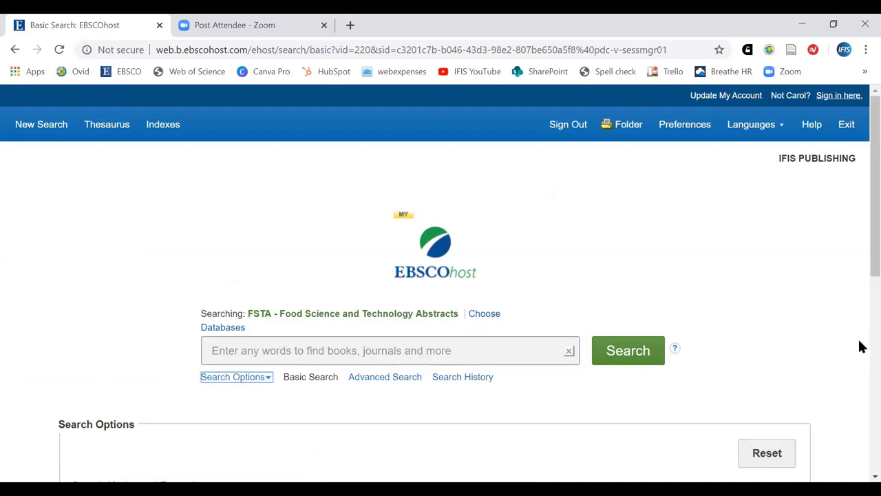
scroll(842, 352, "down", 2)
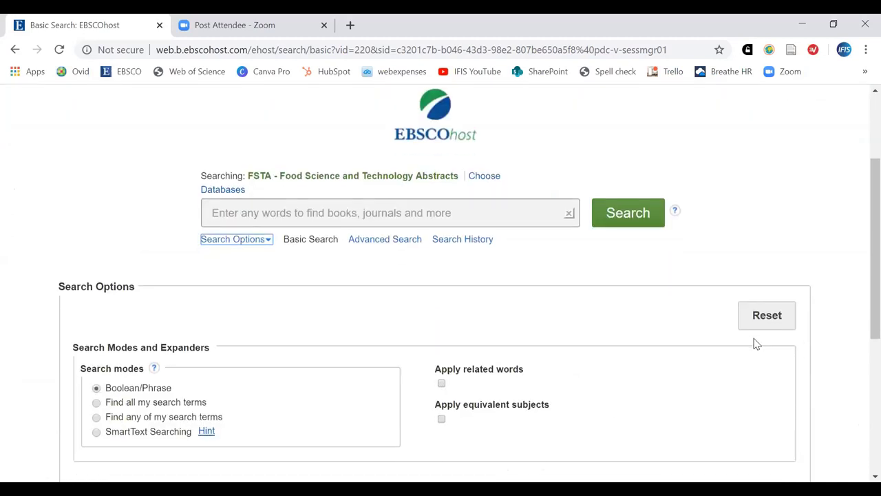
scroll(723, 338, "down", 1)
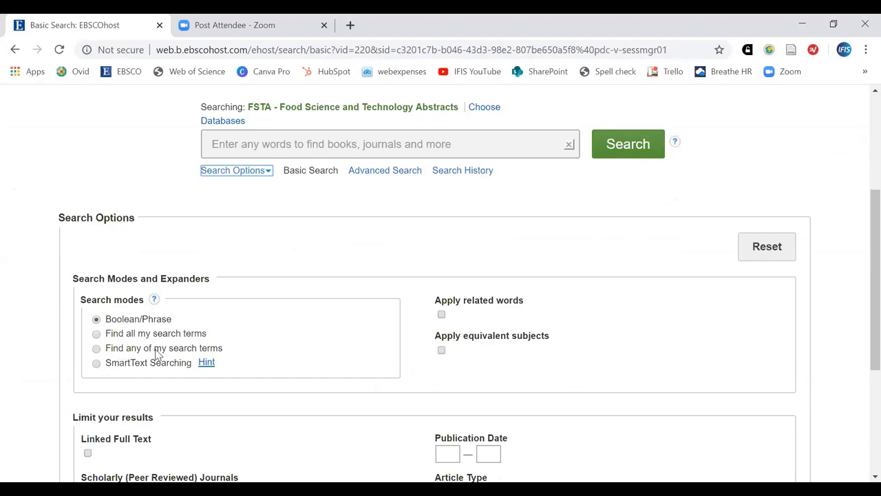
left_click(208, 365)
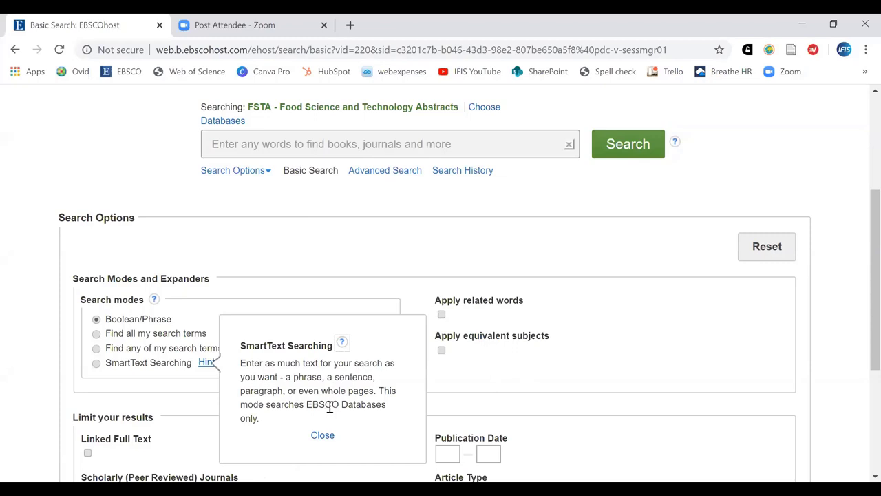
scroll(386, 427, "up", 1)
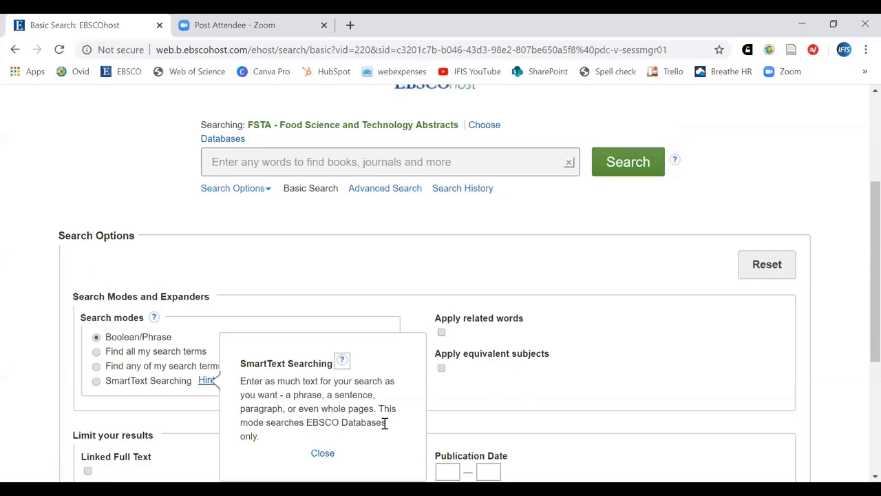
scroll(390, 432, "down", 1)
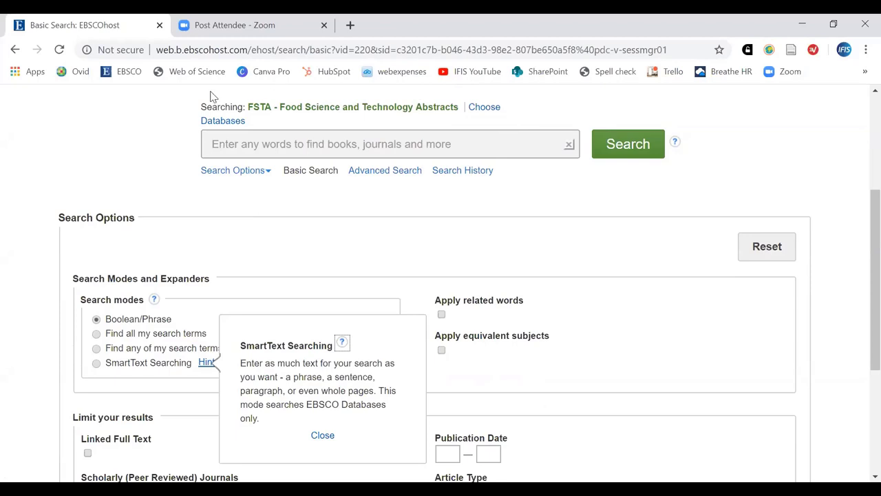
left_click_drag(243, 108, 467, 112)
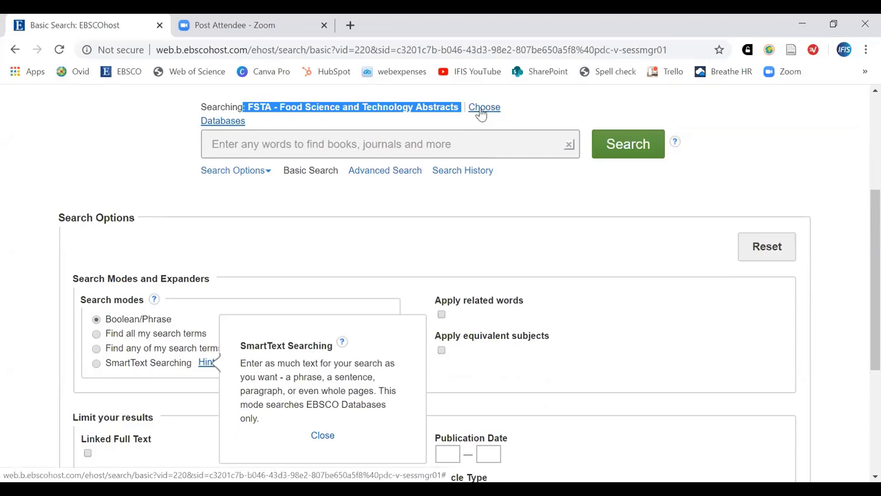
scroll(450, 222, "up", 1)
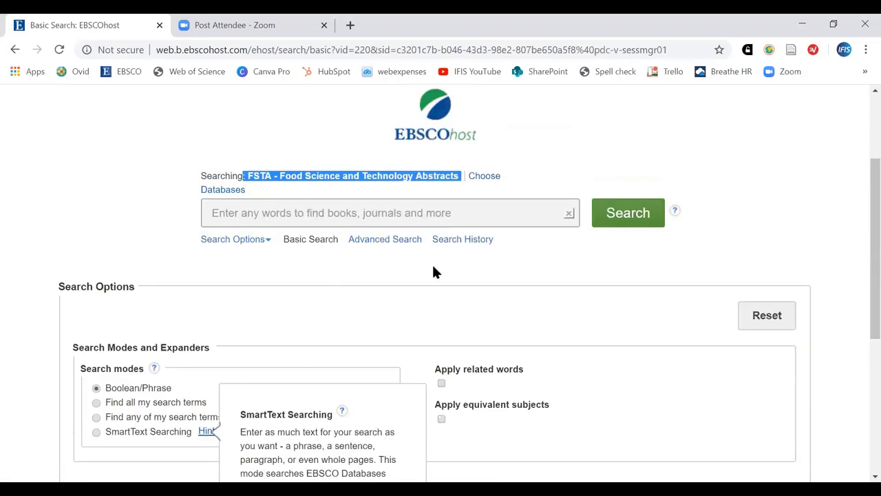
left_click(434, 271)
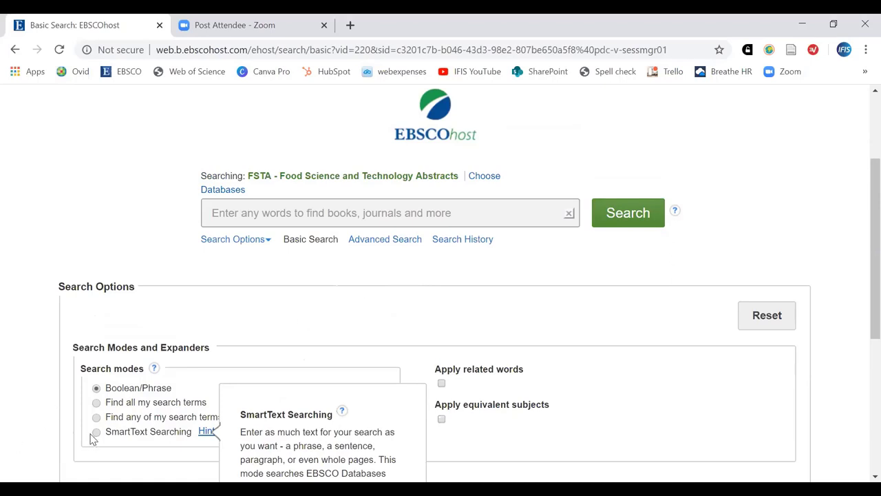
scroll(645, 369, "down", 2)
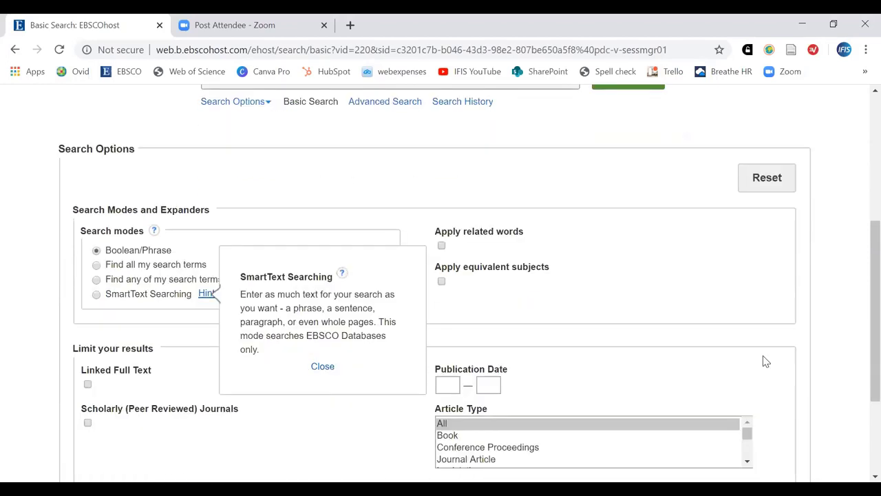
scroll(768, 358, "down", 2)
scroll(770, 355, "up", 2)
scroll(756, 348, "up", 1)
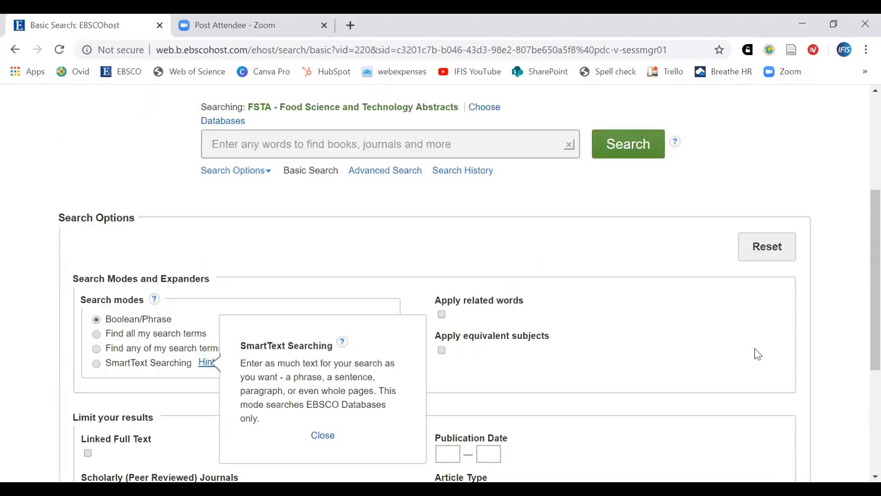
scroll(756, 354, "up", 1)
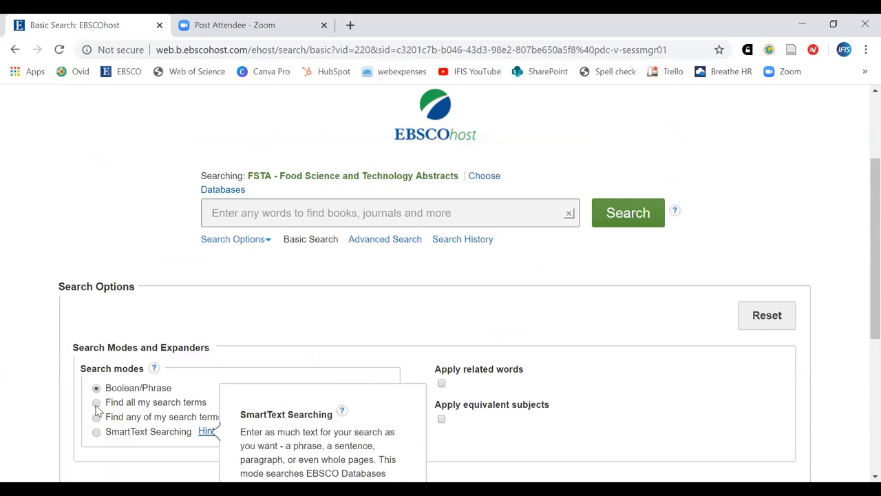
left_click(363, 212)
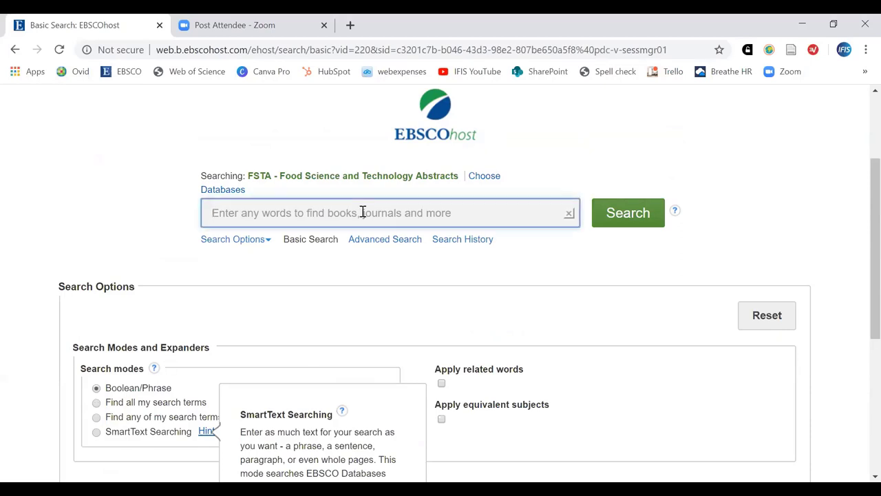
Step: Enter 'how effective is caffeine as an ergogenic aid' in the search box without running it
type("h")
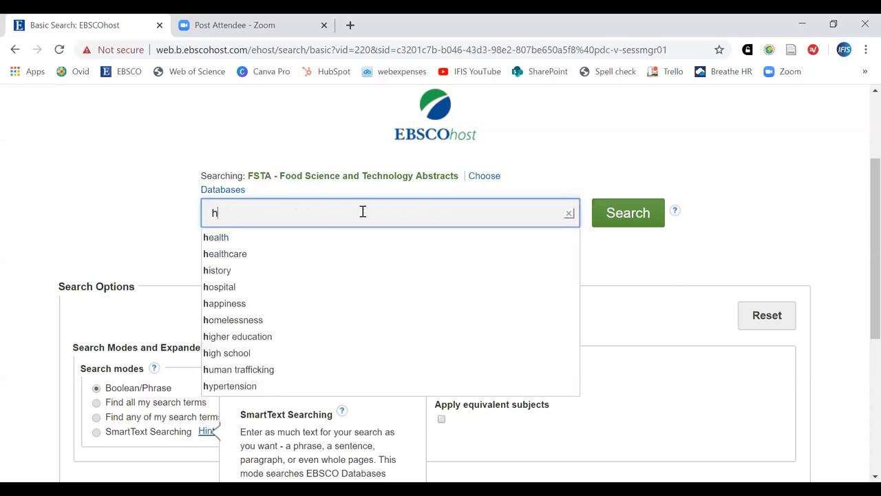
type("ow ")
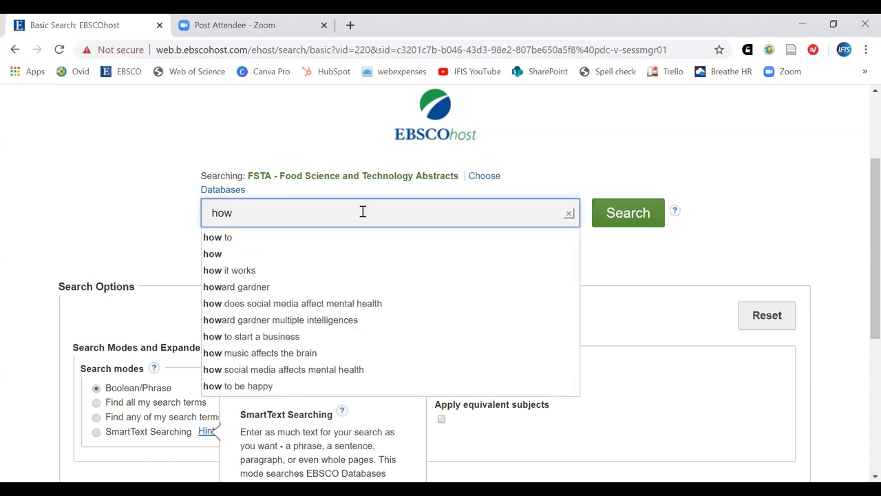
type("effect")
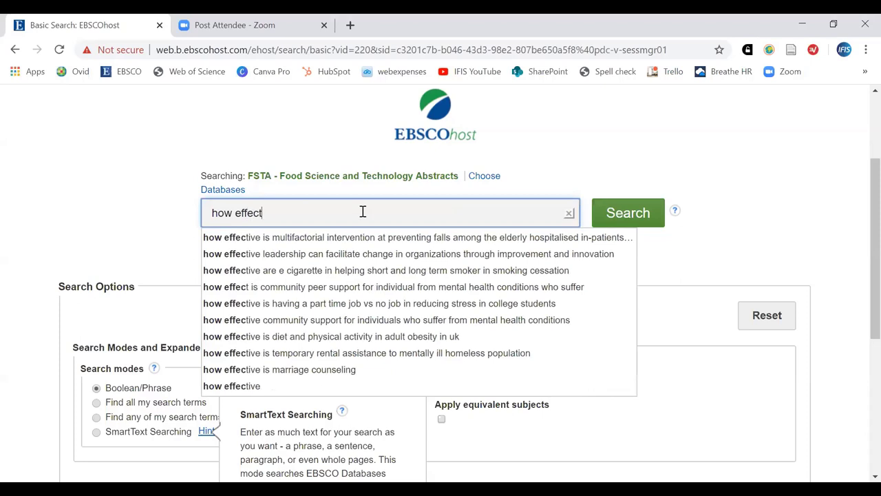
type("ive is ca")
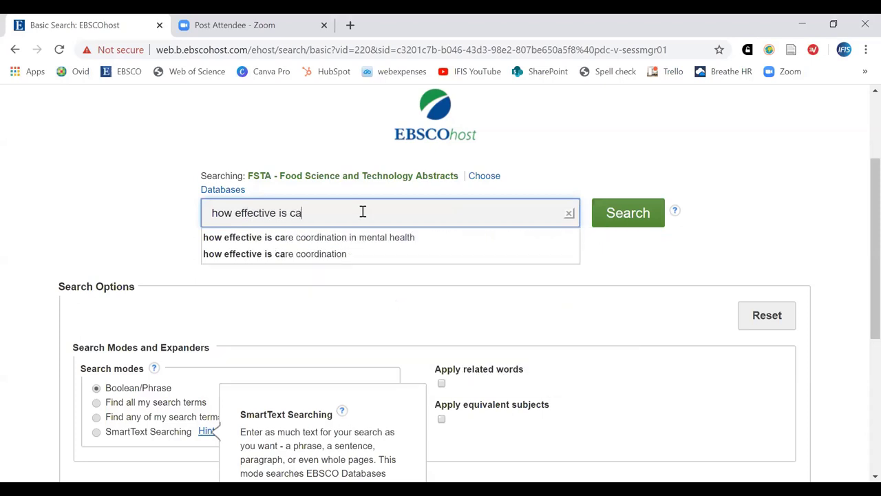
type("ffeine a")
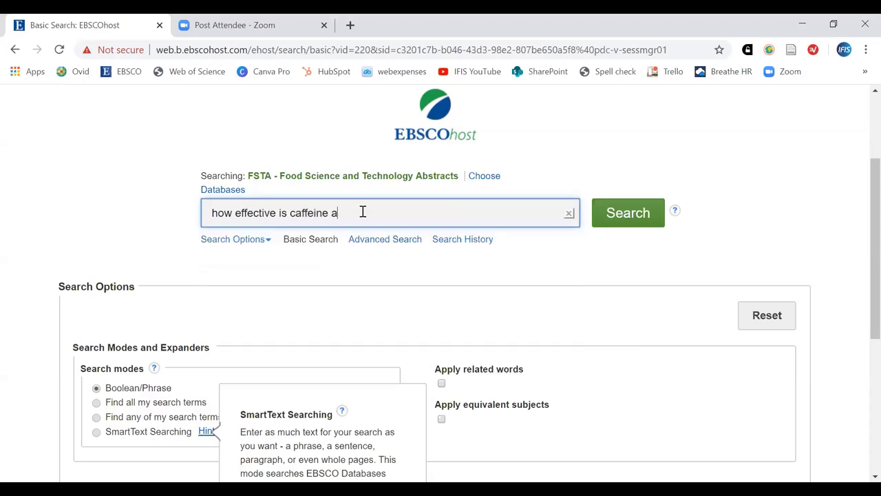
type("s an ergogenic aid")
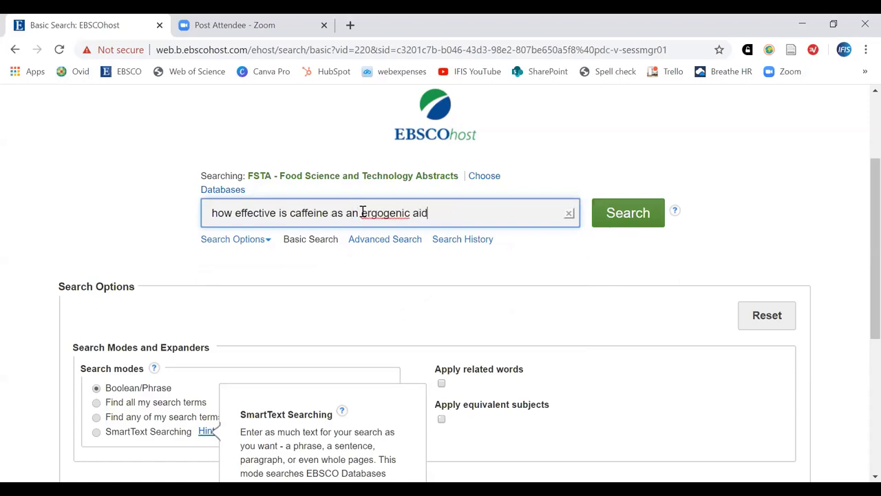
left_click(544, 163)
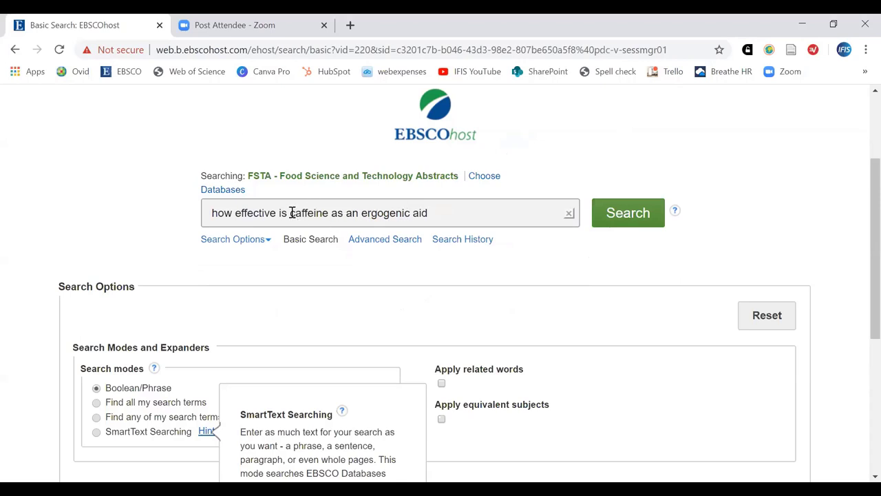
Step: Delete 'how effective is' and 'as an' so the query reads 'caffeine ergogenic aid'
left_click_drag(292, 213, 158, 215)
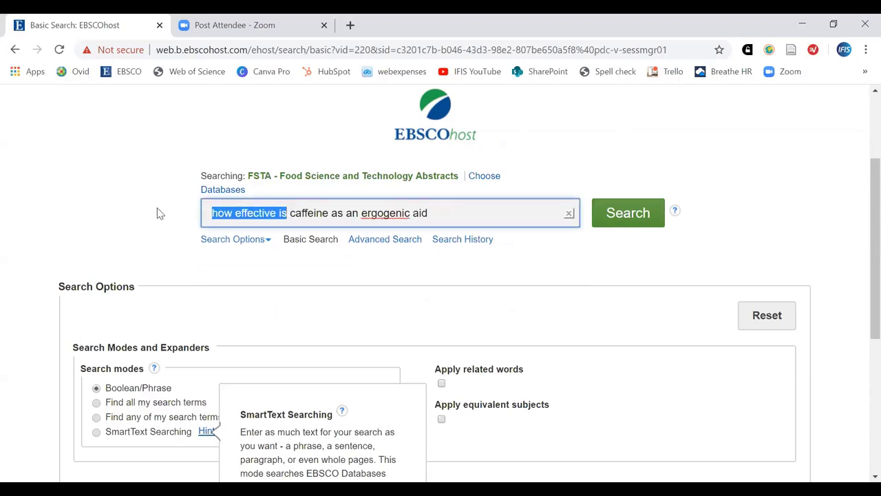
key("BackSpace")
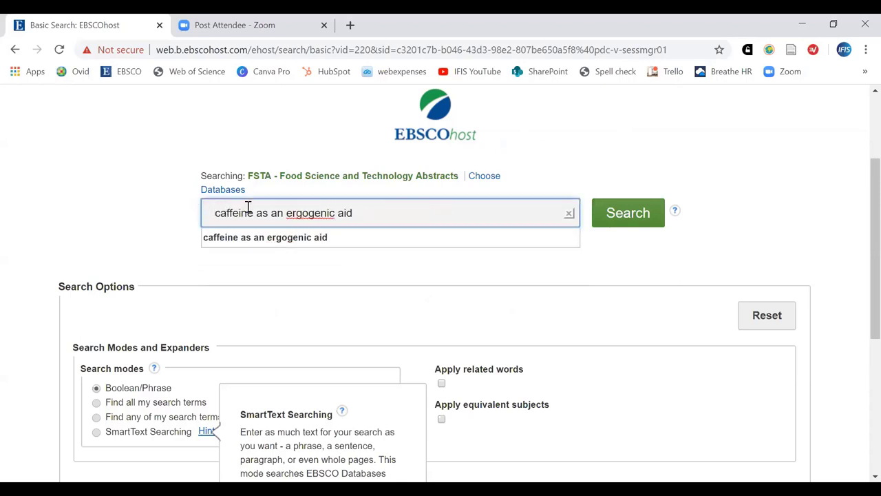
key("Delete")
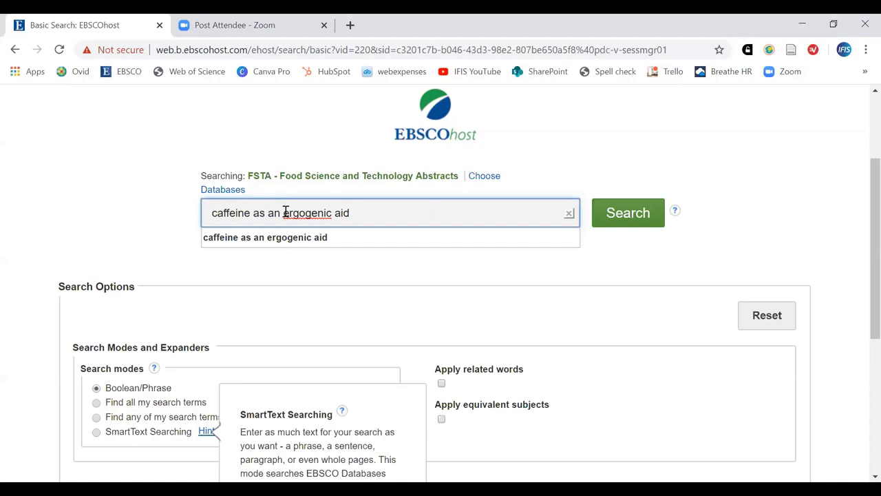
left_click_drag(282, 212, 255, 213)
key("Delete")
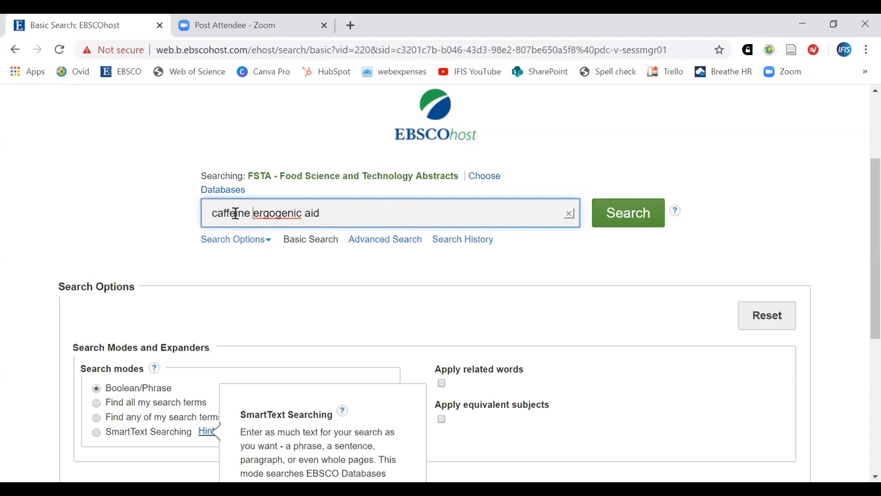
Step: Try wrapping the query in phrase quotes, then remove them, leaving it unquoted
left_click(206, 210)
type("\"")
key("End")
type("\"")
left_click(214, 213)
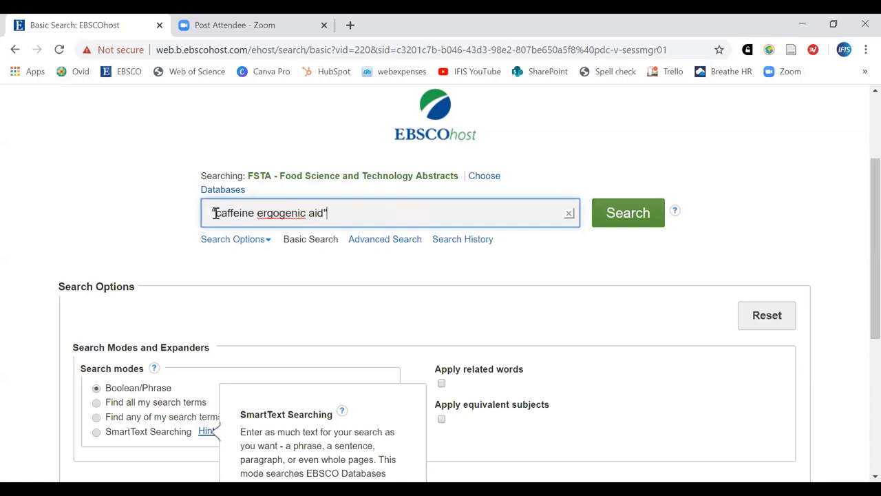
key("BackSpace")
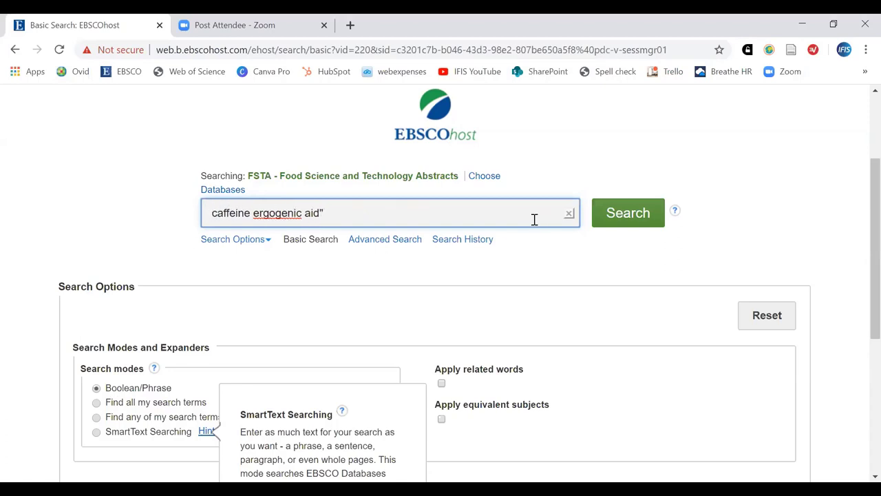
key("BackSpace")
left_click_drag(254, 213, 331, 216)
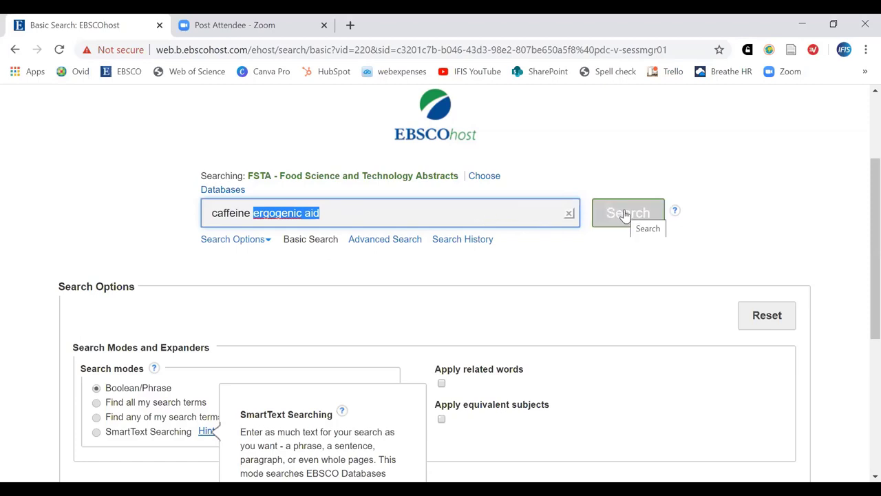
Step: Run 'caffeine ergogenic aid' and review its 14 results, logged as S3 in search history
left_click(658, 217)
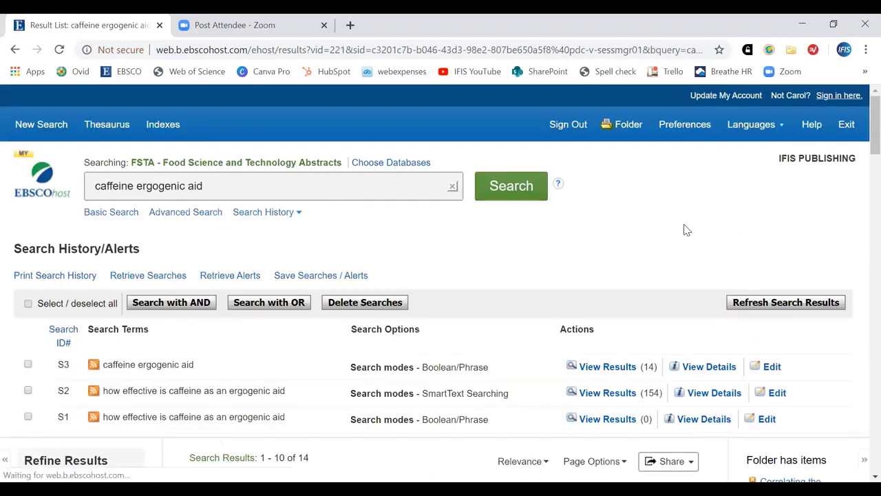
scroll(538, 337, "down", 3)
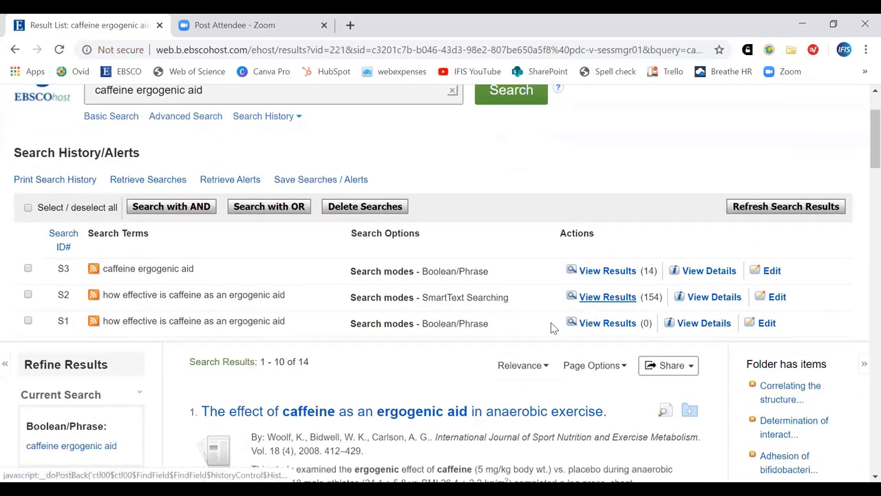
scroll(538, 337, "down", 3)
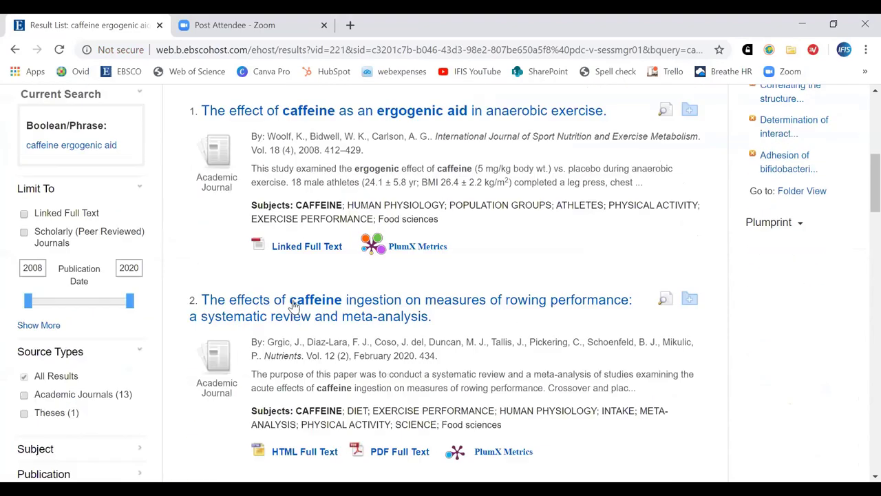
scroll(529, 328, "down", 5)
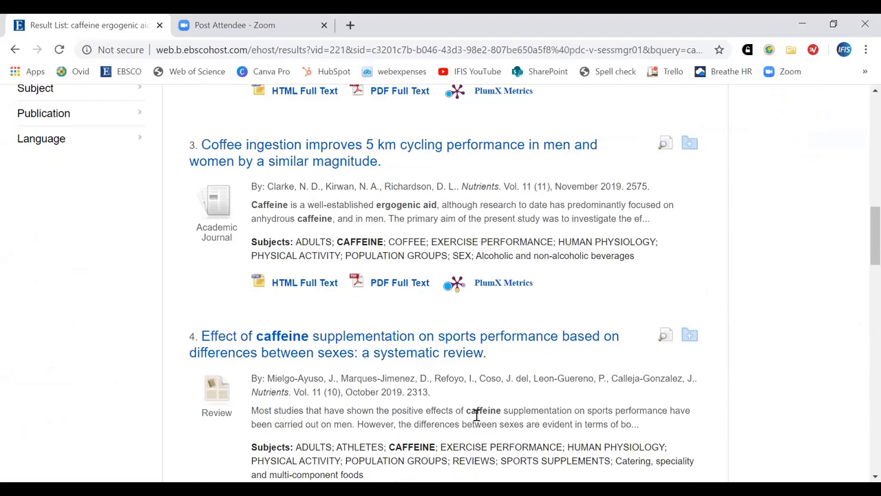
scroll(510, 412, "down", 1)
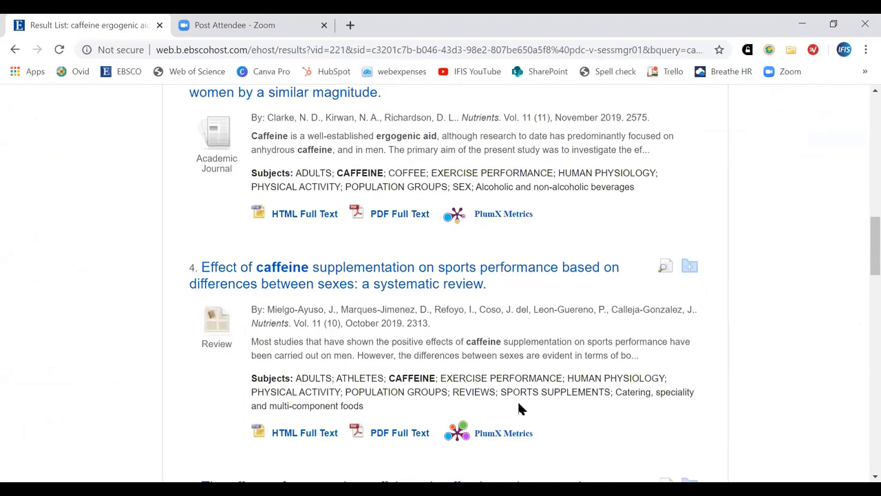
scroll(523, 391, "down", 2)
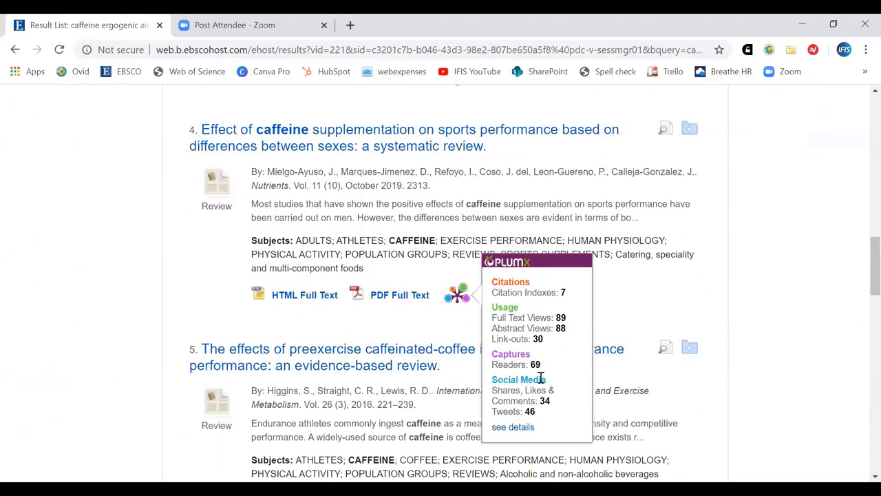
scroll(538, 336, "up", 9)
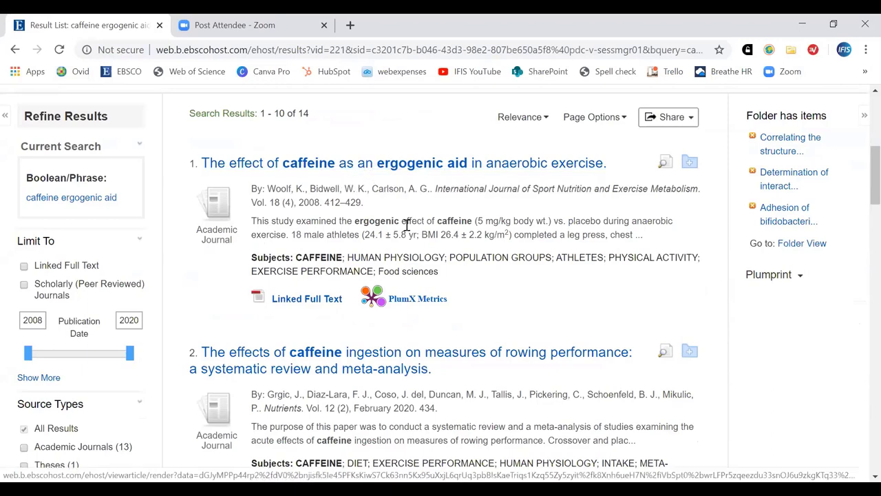
scroll(502, 296, "up", 4)
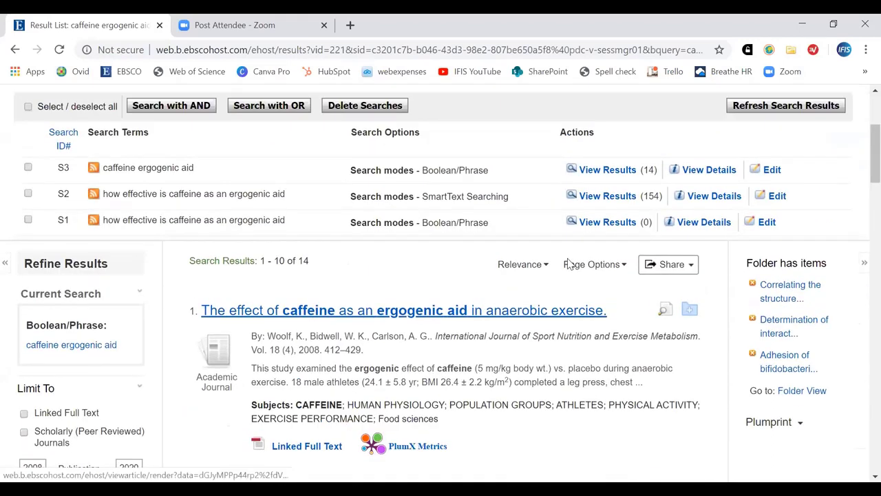
left_click(136, 117)
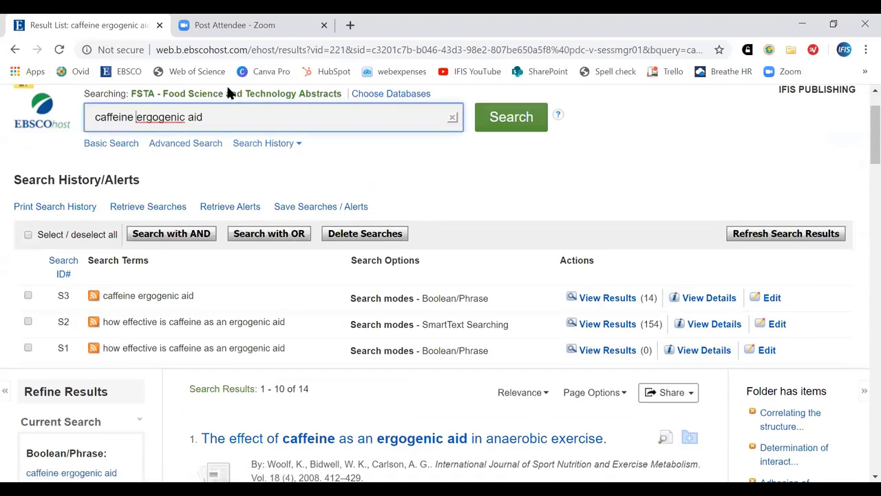
Step: Insert AND to search 'caffeine AND ergogenic aid', returning 22 results as S4
type("AND")
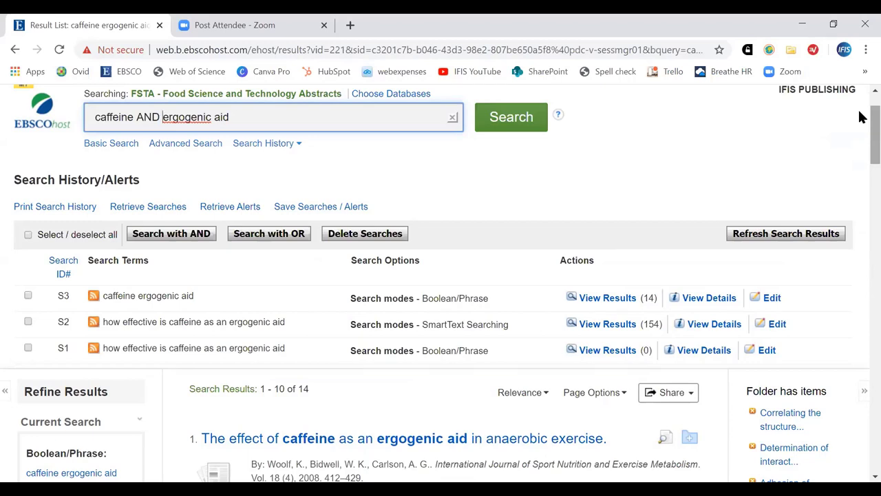
left_click(496, 119)
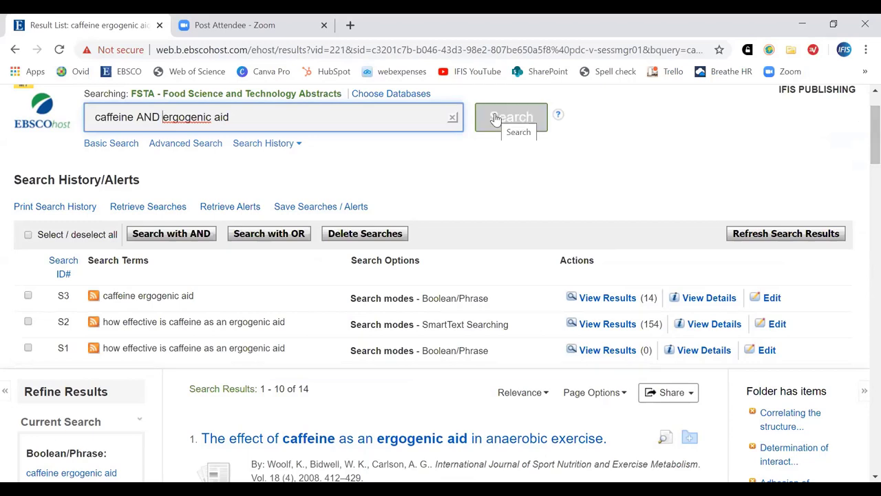
left_click(496, 119)
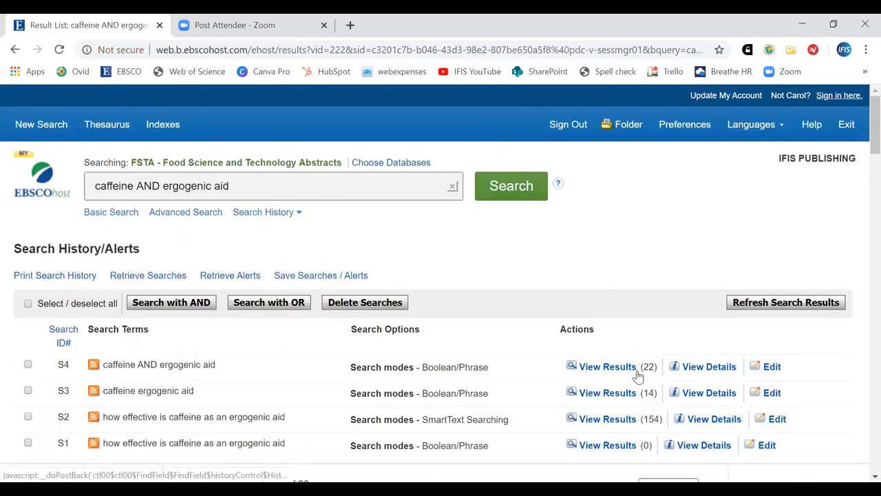
scroll(647, 303, "down", 2)
scroll(620, 305, "down", 1)
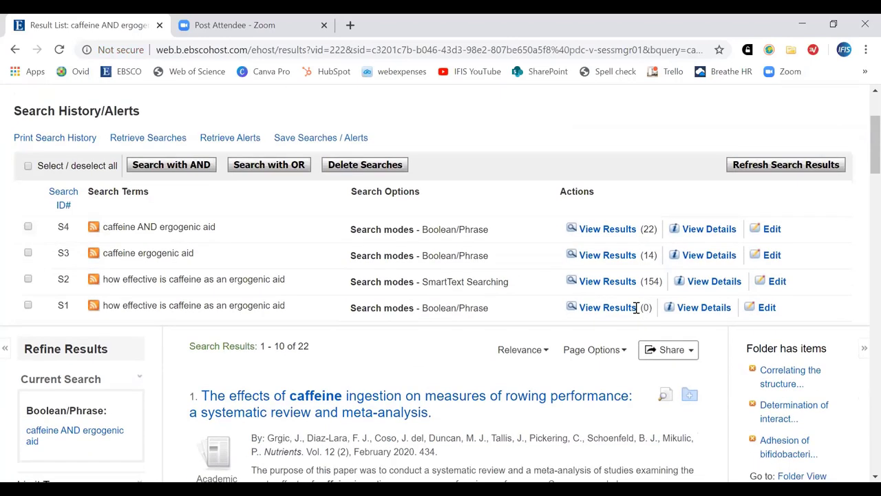
scroll(610, 272, "down", 2)
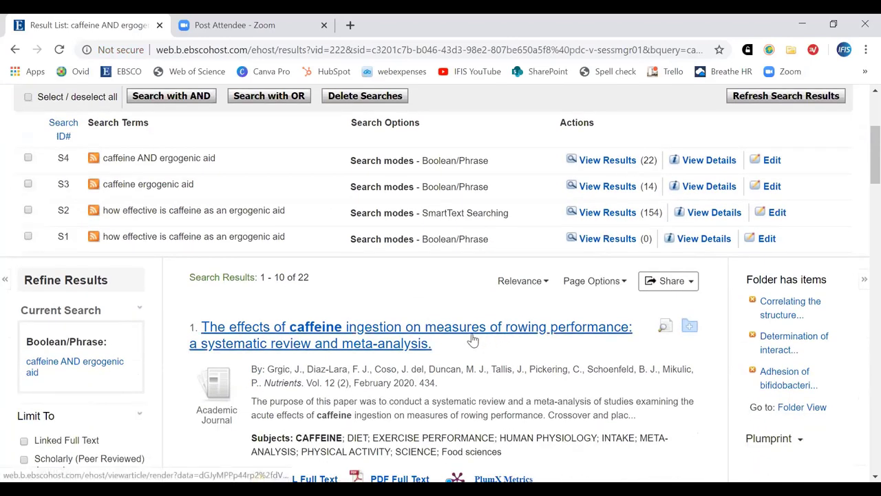
scroll(448, 358, "down", 3)
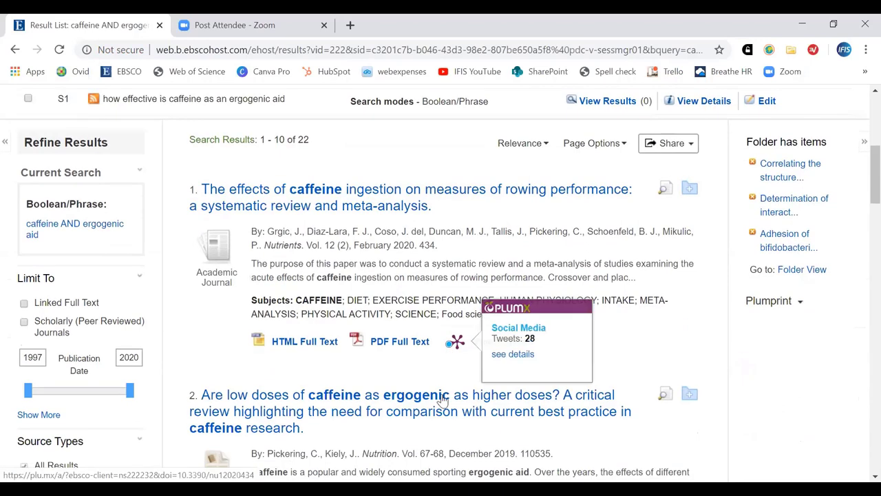
Step: Open the caffeine and rowing performance meta-analysis record and highlight 'ergogenic aid' in its abstract
left_click(520, 194)
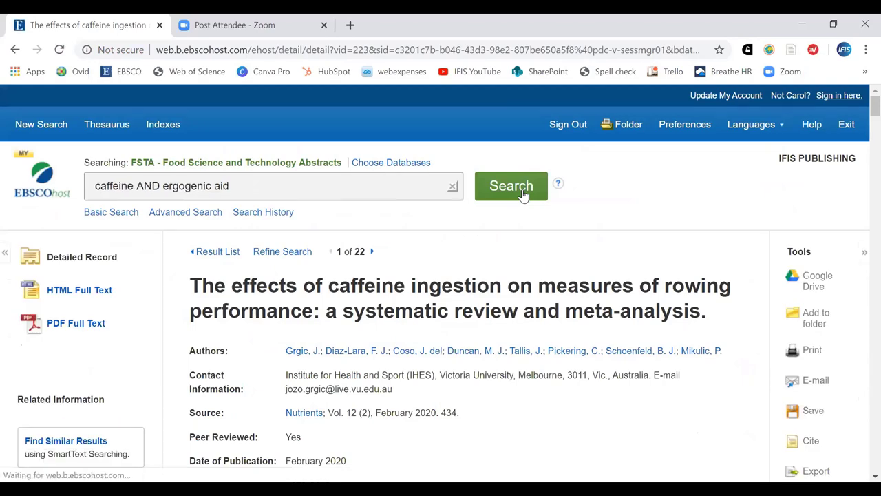
scroll(455, 341, "down", 2)
scroll(465, 342, "down", 4)
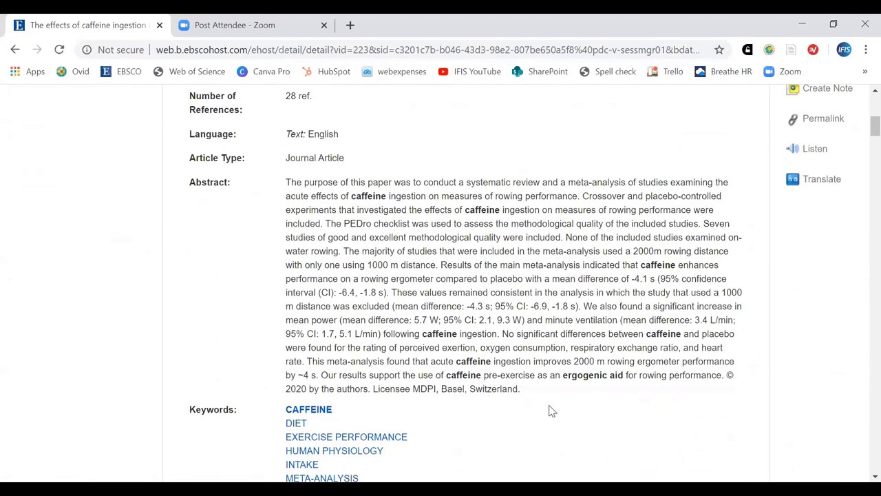
scroll(551, 412, "up", 5)
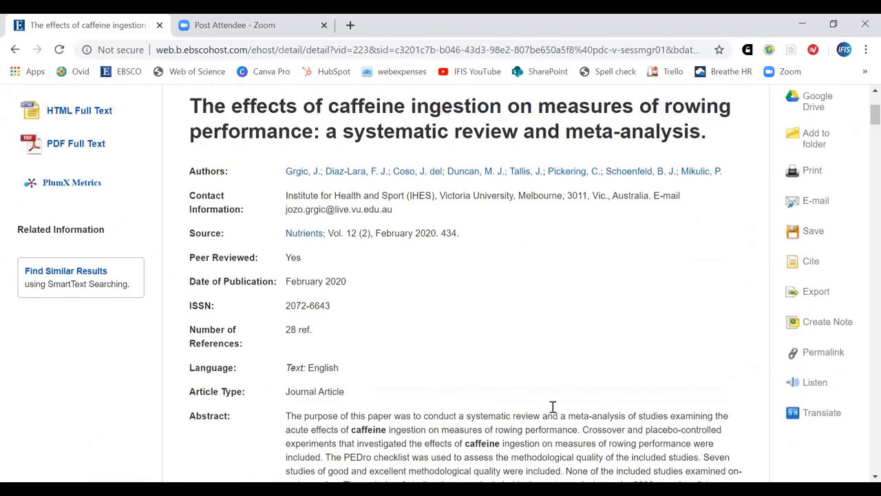
scroll(551, 412, "down", 7)
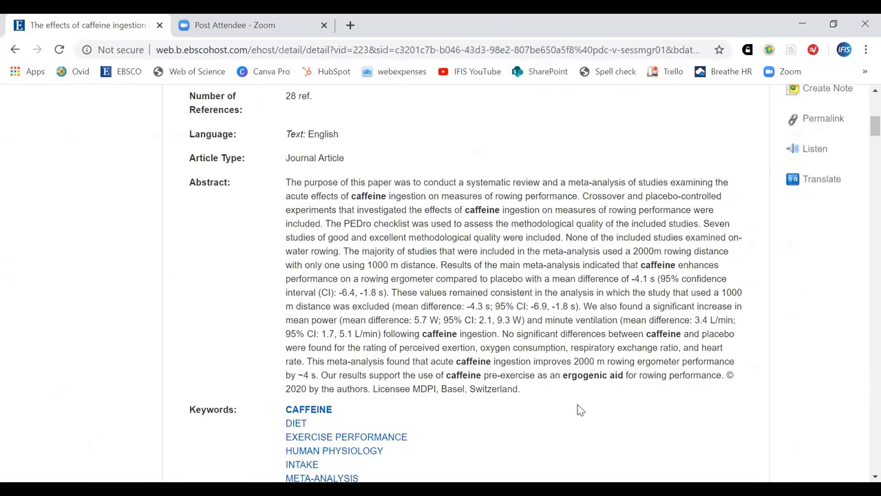
scroll(635, 404, "down", 1)
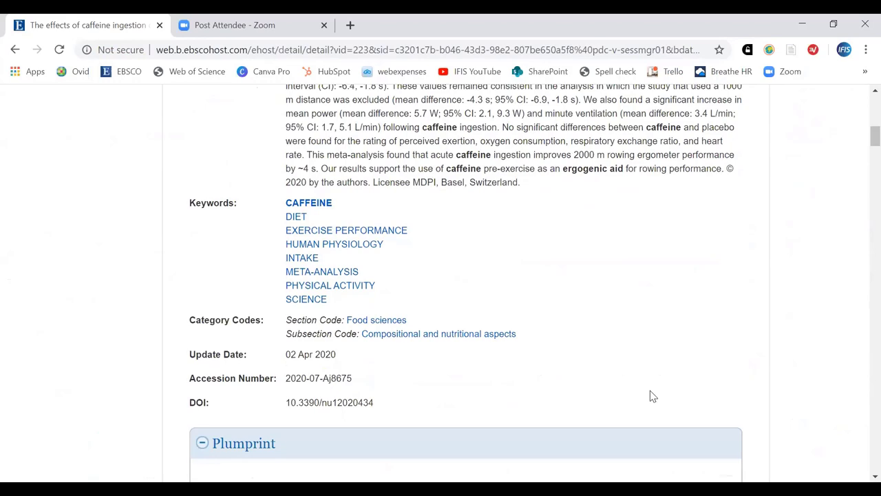
scroll(652, 396, "up", 3)
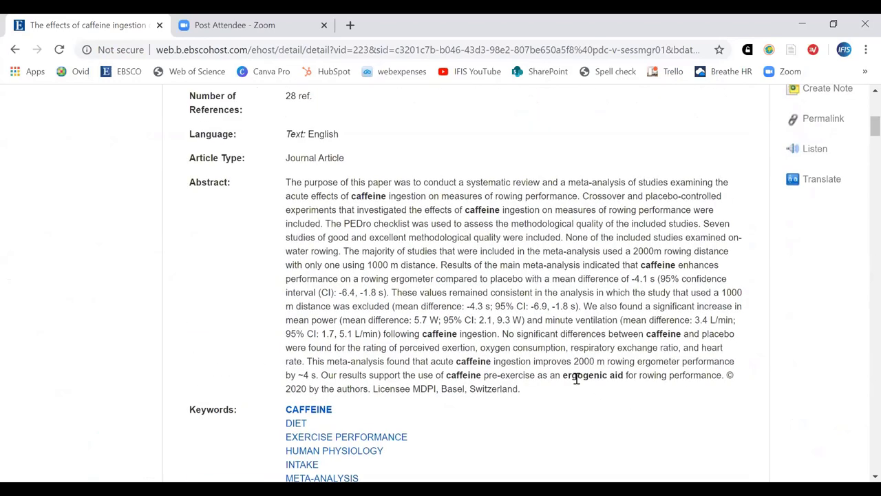
left_click_drag(564, 375, 624, 375)
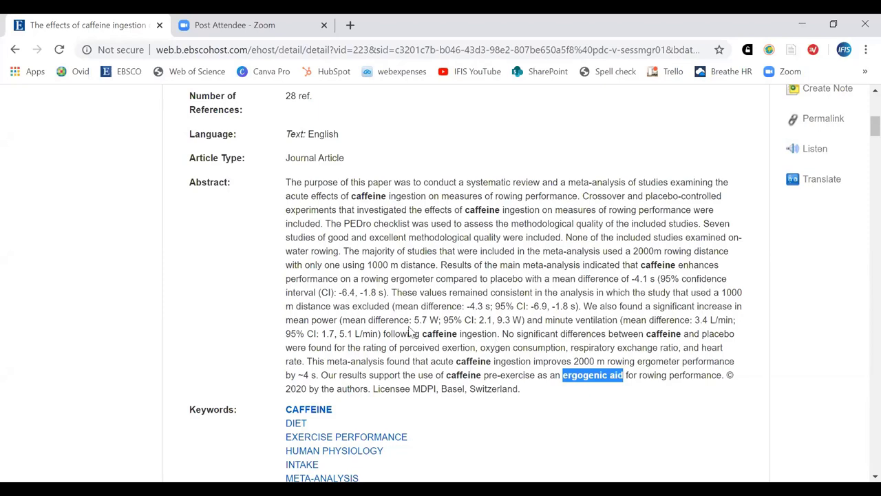
scroll(685, 330, "down", 3)
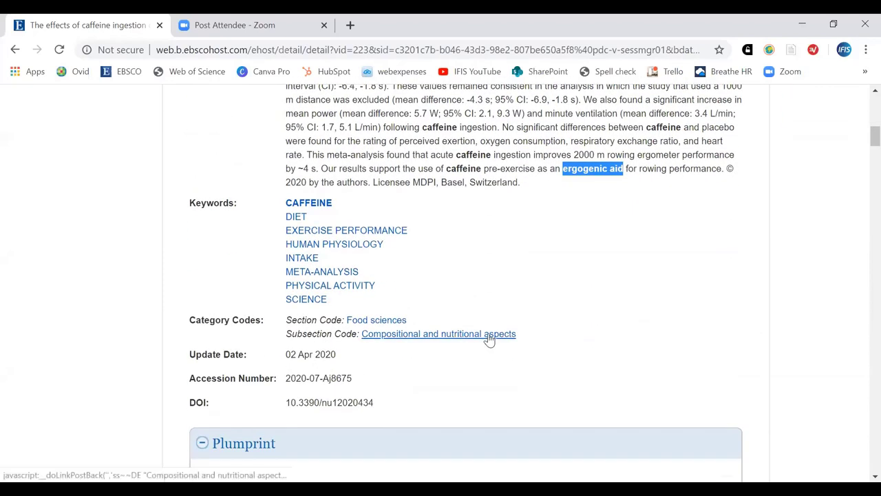
scroll(570, 333, "up", 2)
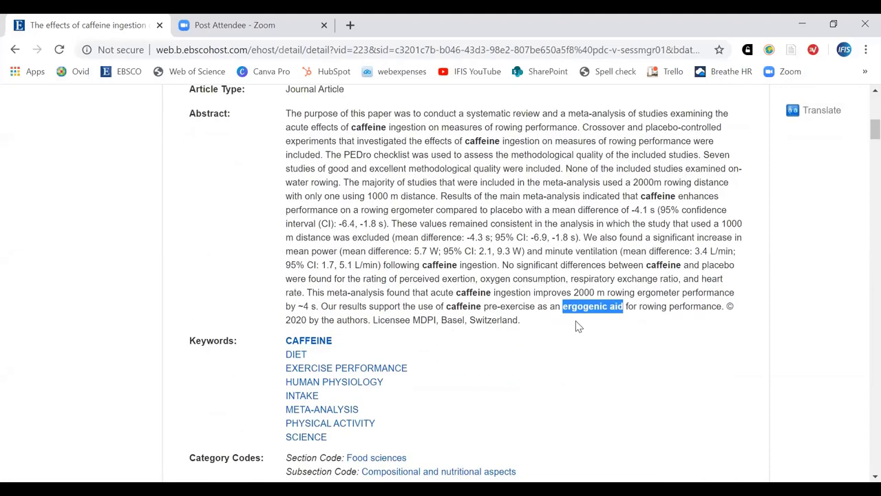
scroll(557, 378, "up", 3)
scroll(563, 377, "up", 4)
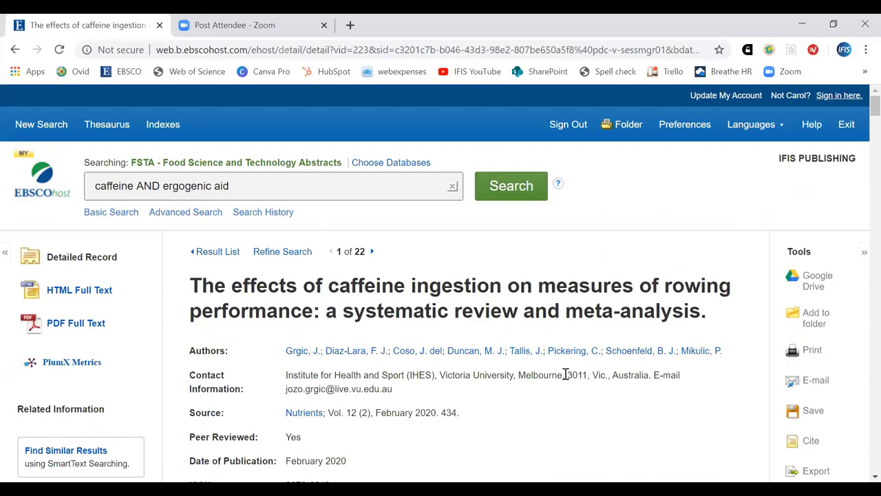
left_click(241, 191)
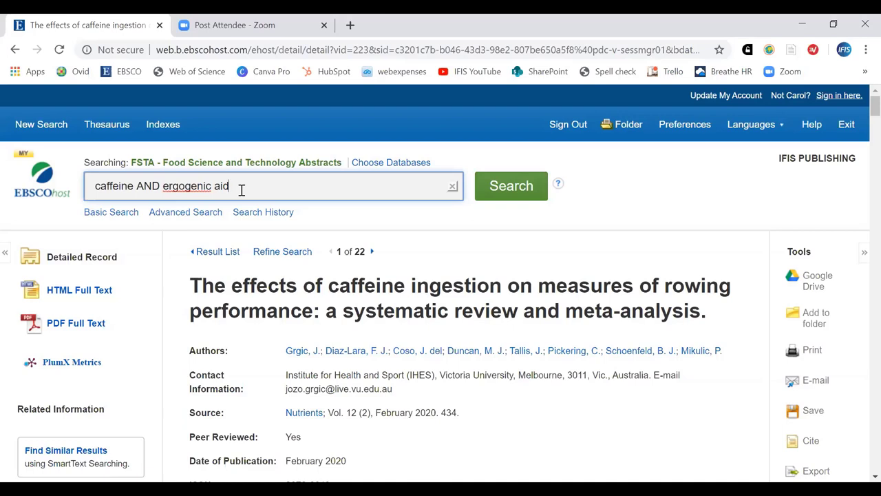
Step: Truncate to 'caffeine AND ergogenic aid*' and run it, getting 33 results as S5
type("*")
left_click_drag(214, 186, 236, 187)
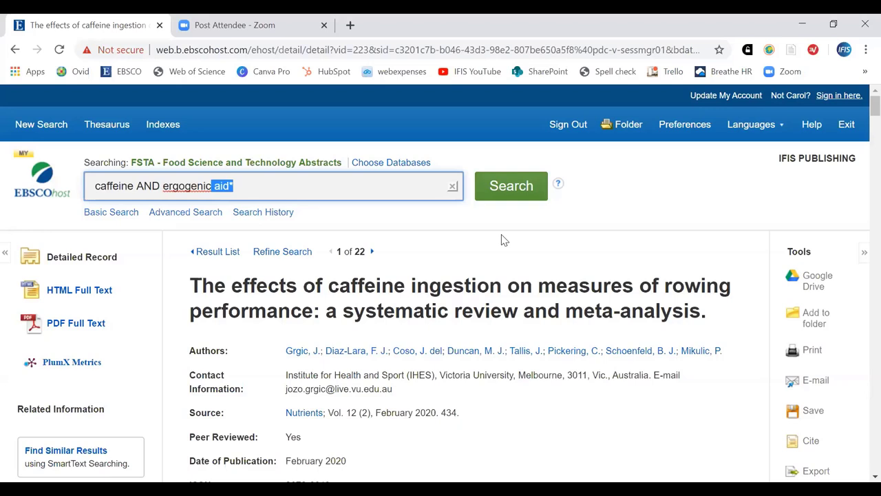
left_click(496, 188)
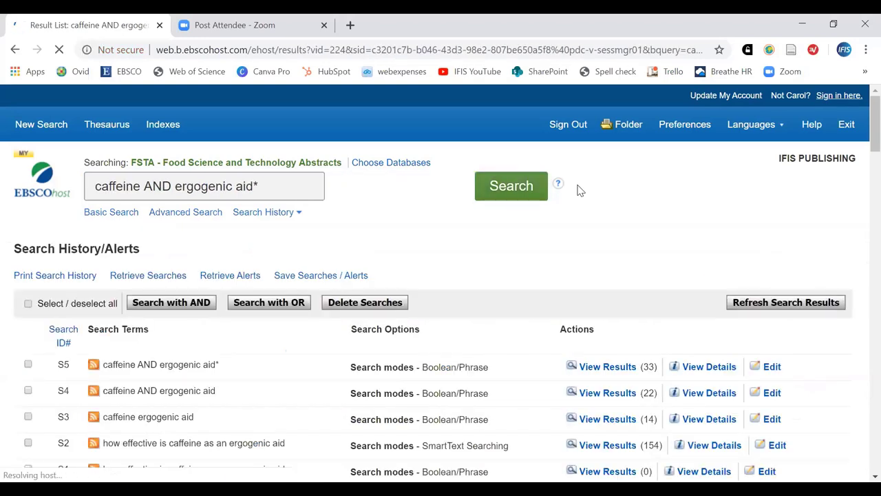
scroll(622, 362, "down", 2)
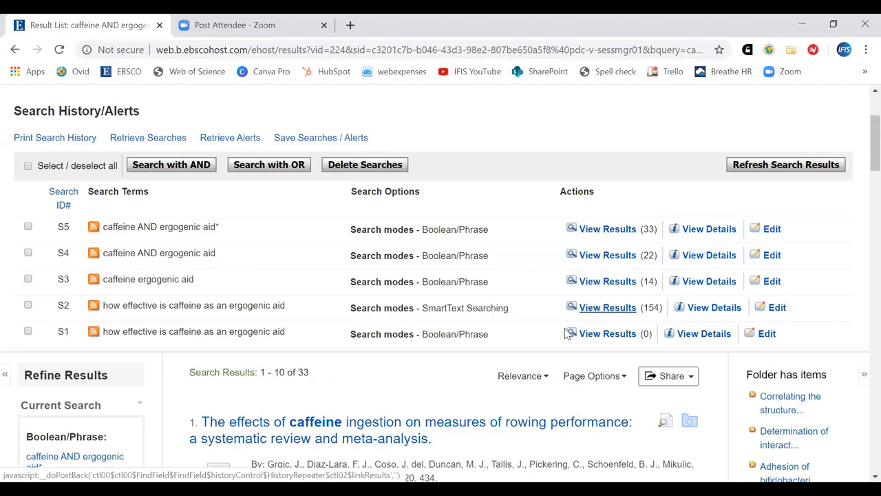
scroll(572, 324, "up", 3)
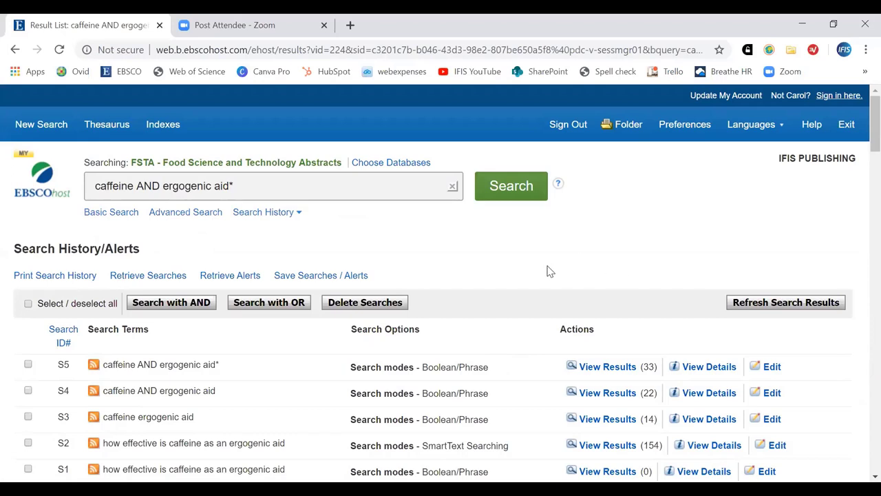
left_click_drag(234, 187, 33, 191)
key("ctrl+c")
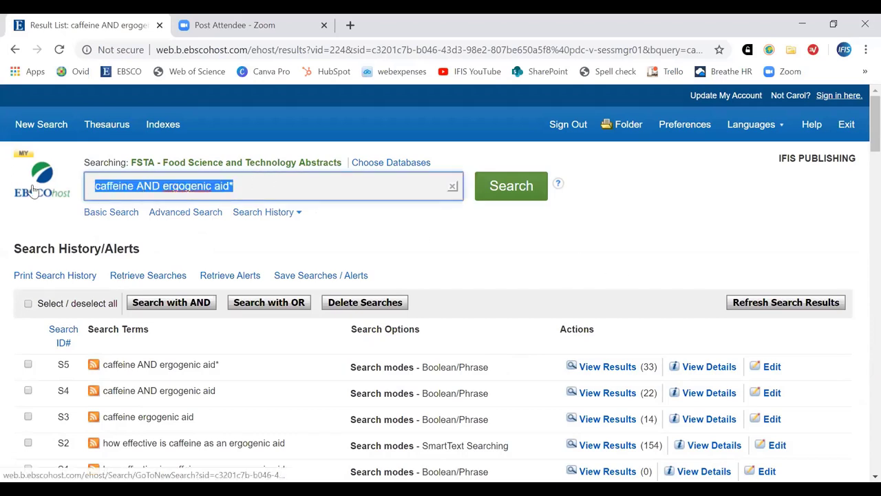
Step: Start a new Basic Search with the 'Find all my search terms' mode selected
left_click(112, 214)
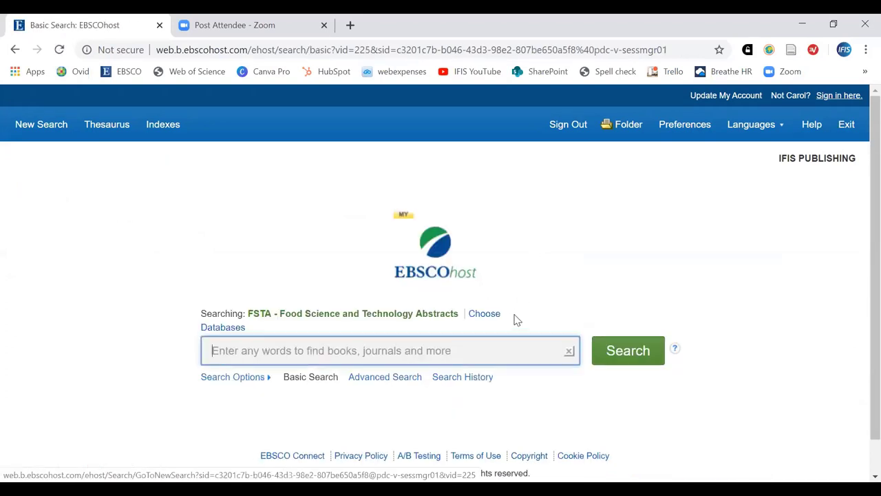
left_click(251, 342)
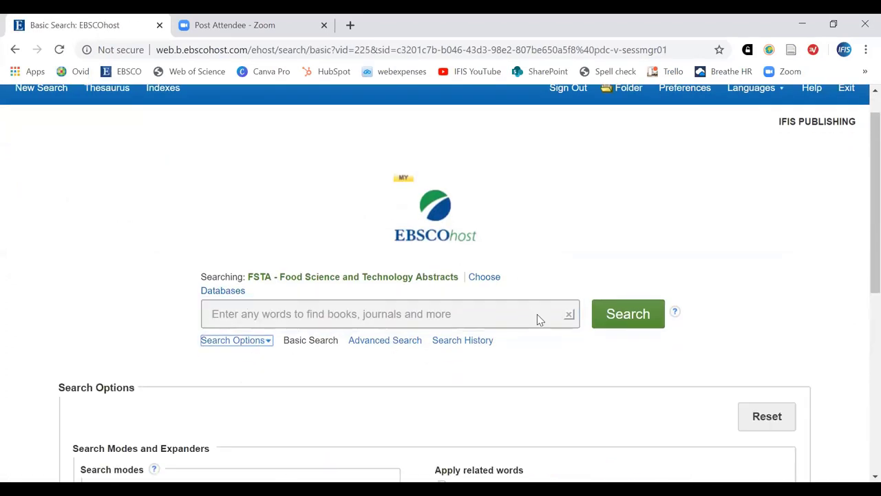
scroll(538, 317, "down", 3)
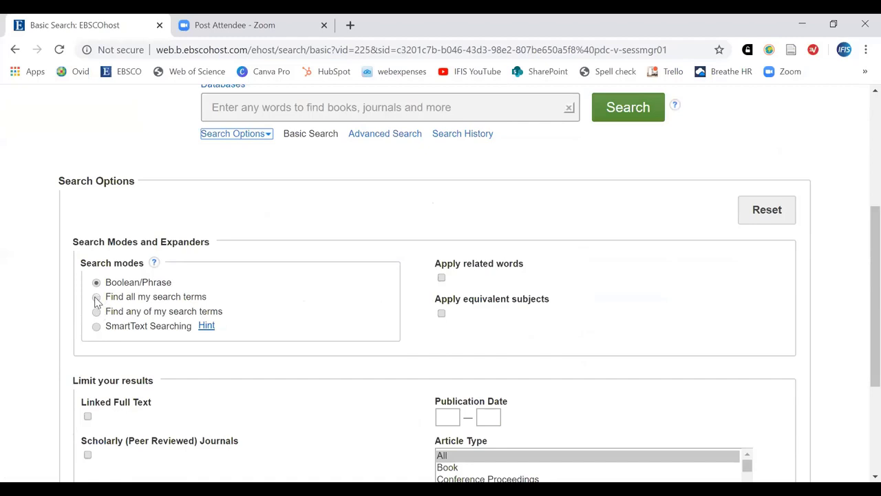
left_click(96, 298)
scroll(429, 307, "up", 4)
Step: Paste the previous query, remove AND, and run 'caffeine ergogenic aid*'
left_click(327, 350)
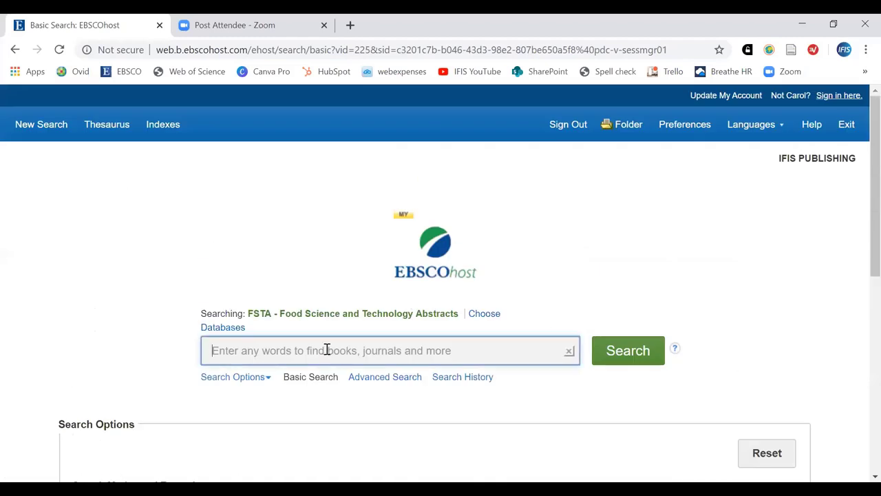
key("ctrl+v")
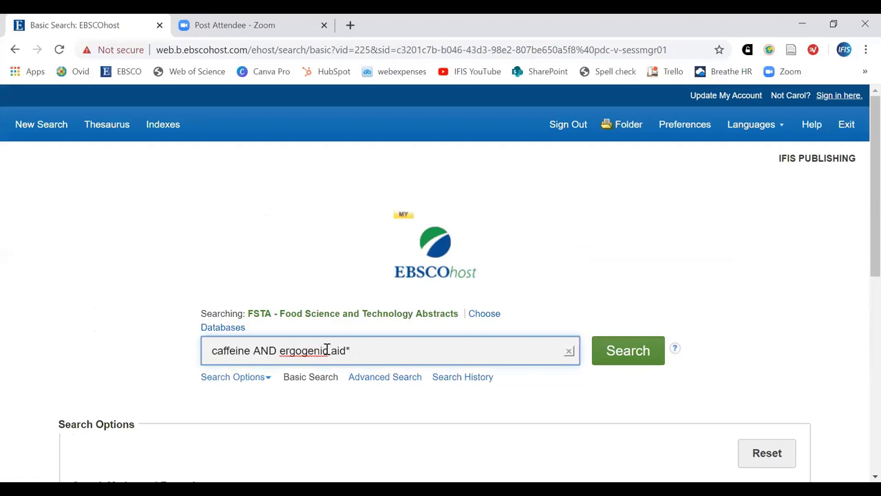
double_click(269, 352)
key("BackSpace")
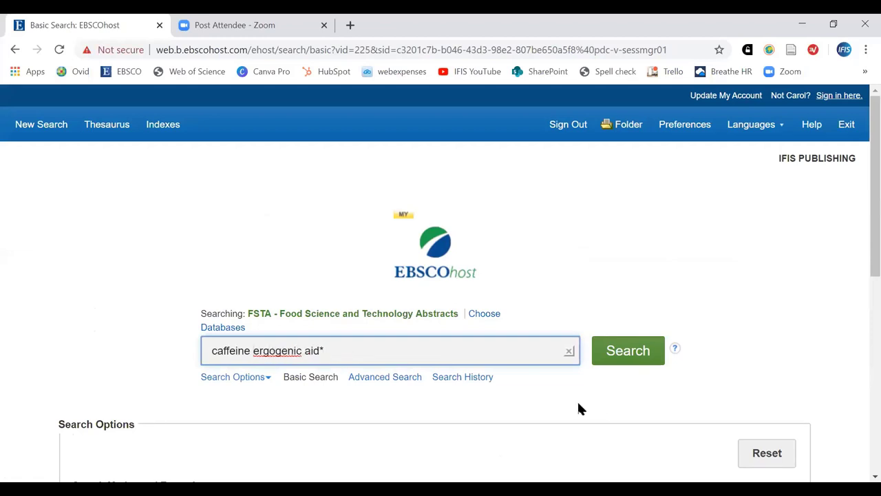
left_click(533, 351)
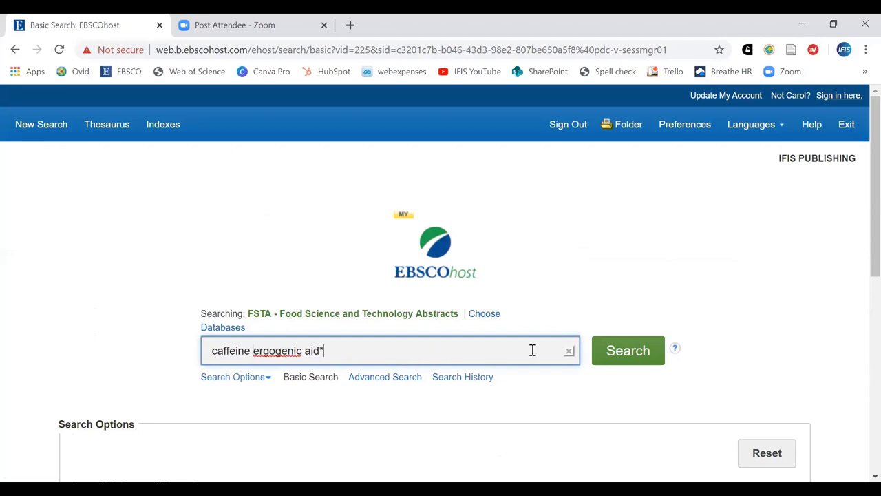
left_click(643, 351)
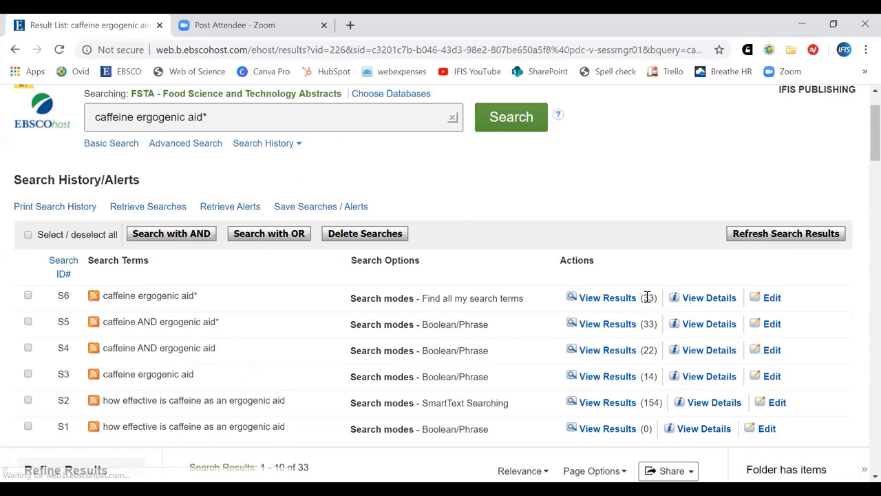
scroll(455, 283, "up", 1)
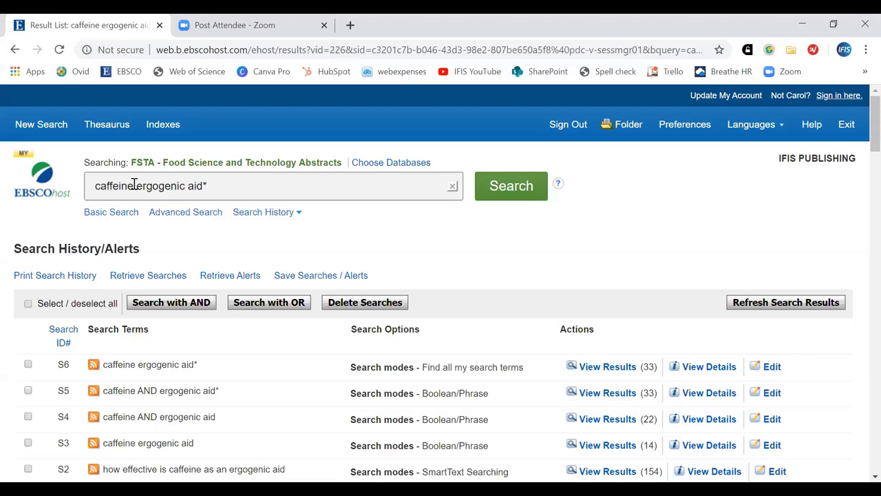
Step: Start a fresh basic search limited to Scholarly (Peer Reviewed) Journals and Linked Full Text
left_click(115, 213)
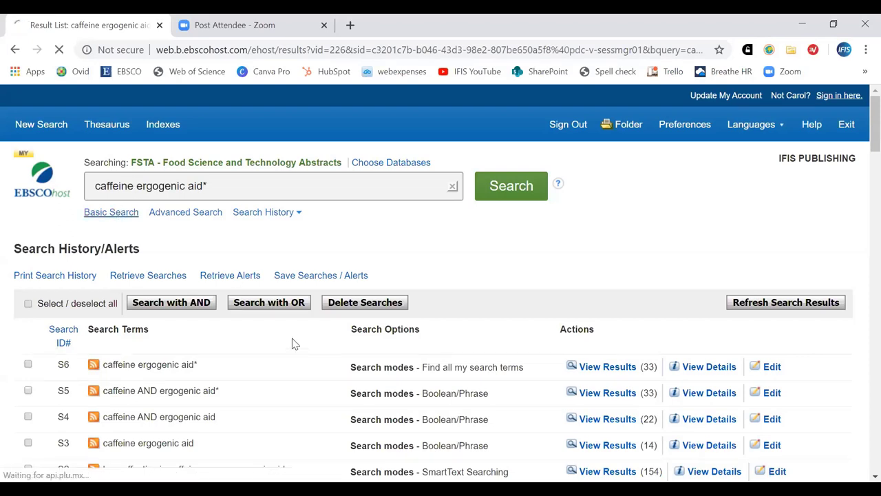
scroll(365, 372, "down", 1)
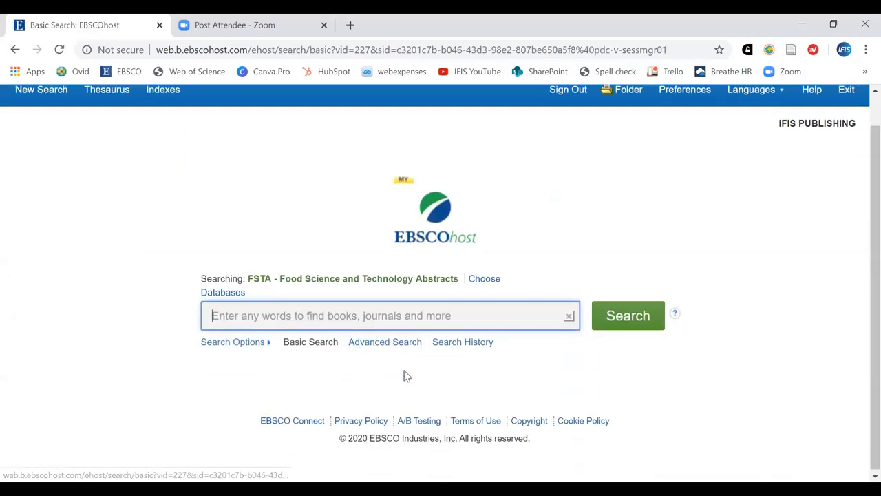
left_click(227, 343)
scroll(437, 362, "down", 4)
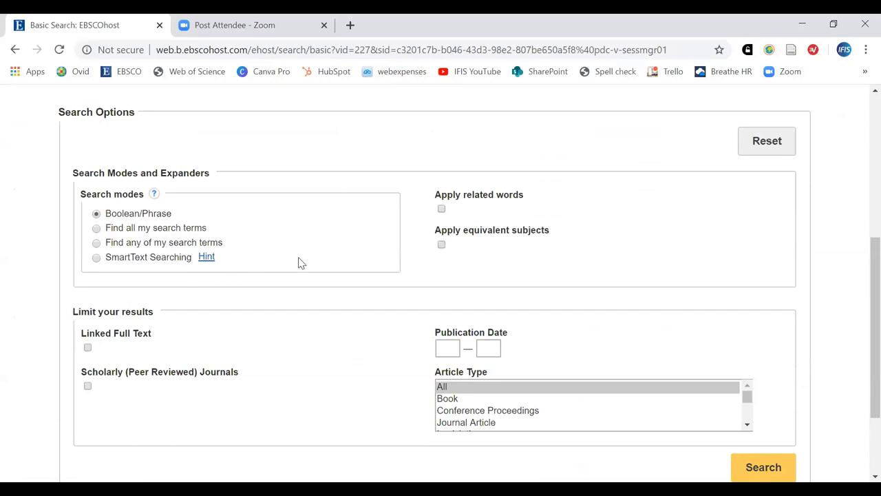
left_click(88, 387)
scroll(367, 393, "up", 1)
scroll(368, 391, "up", 1)
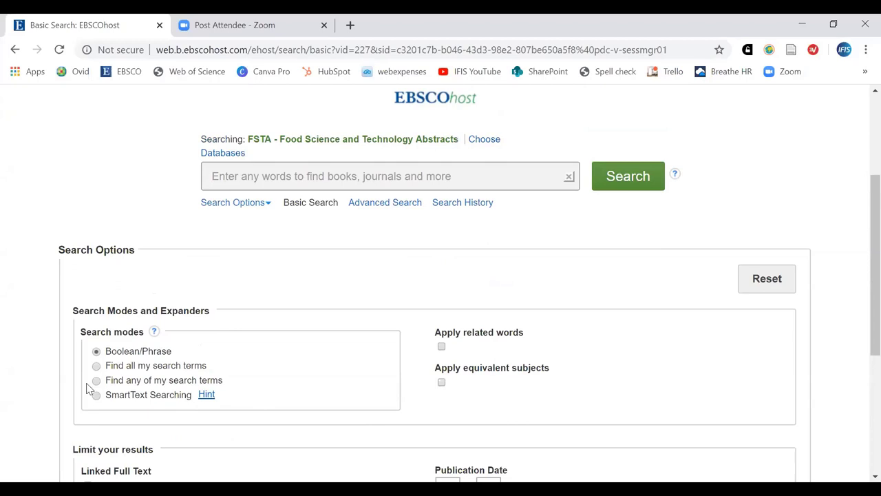
scroll(89, 385, "down", 2)
left_click(87, 349)
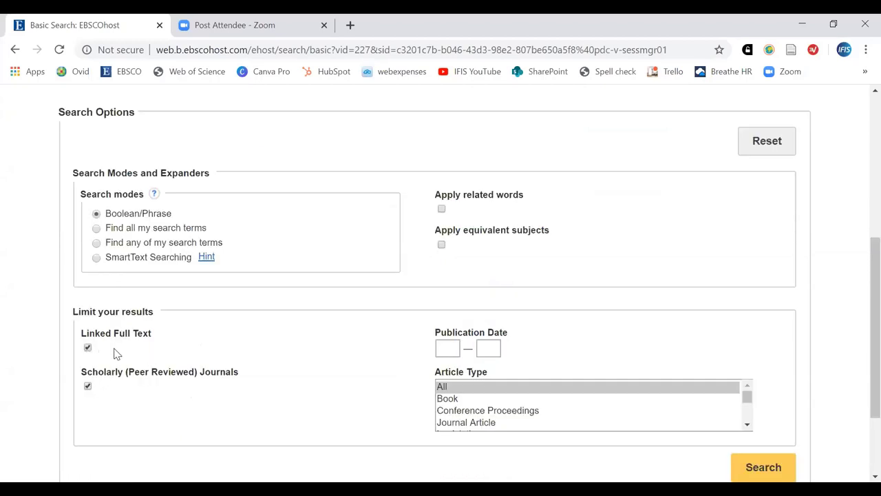
scroll(329, 386, "up", 5)
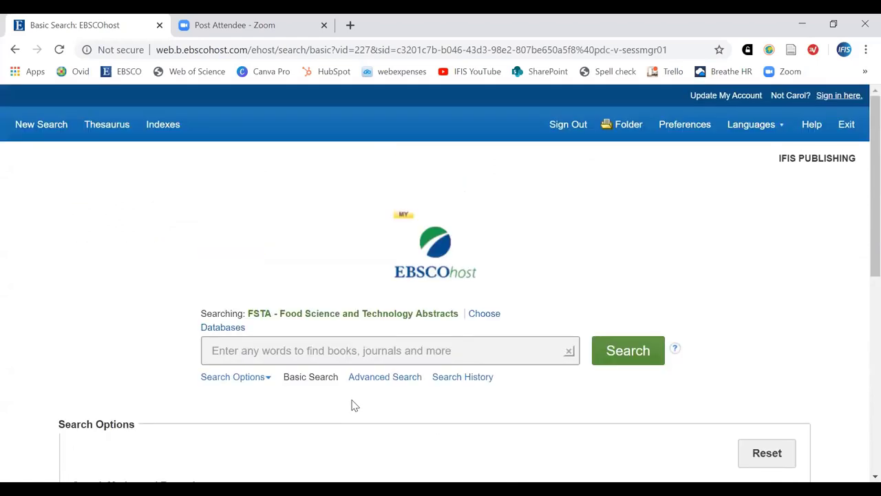
Step: Search for caffeine using the suggested term with both limits applied
left_click(296, 351)
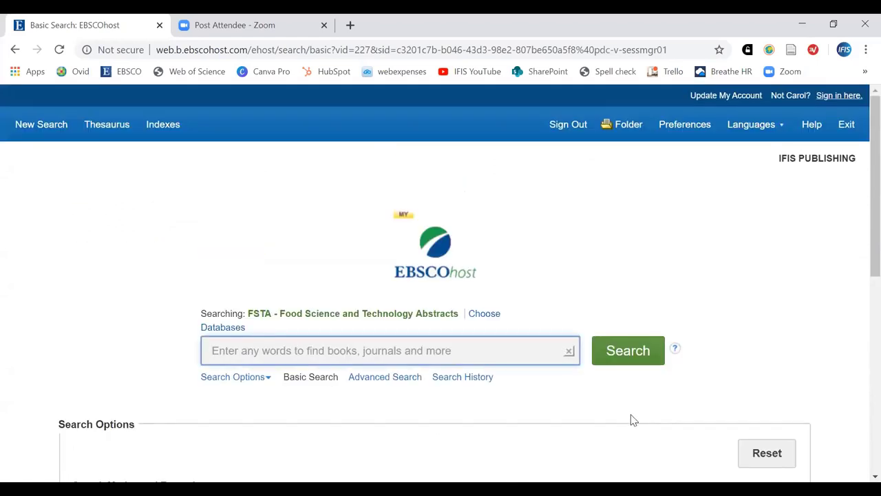
type("caffe")
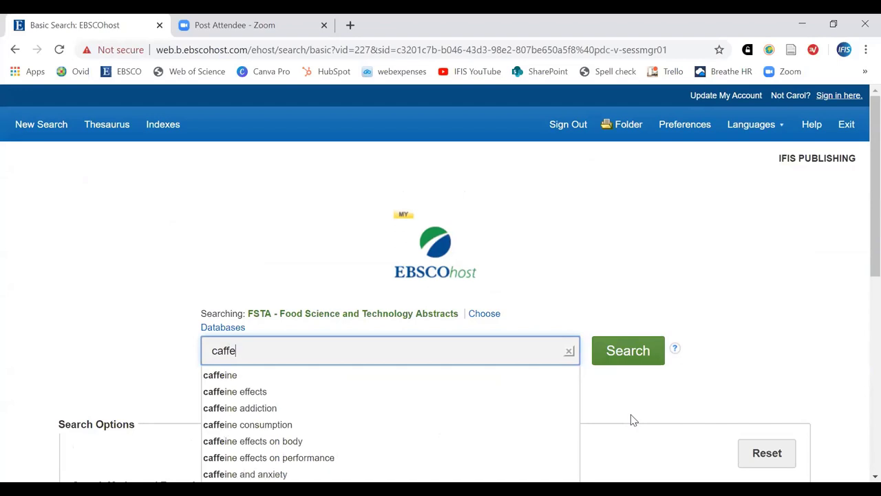
left_click(235, 376)
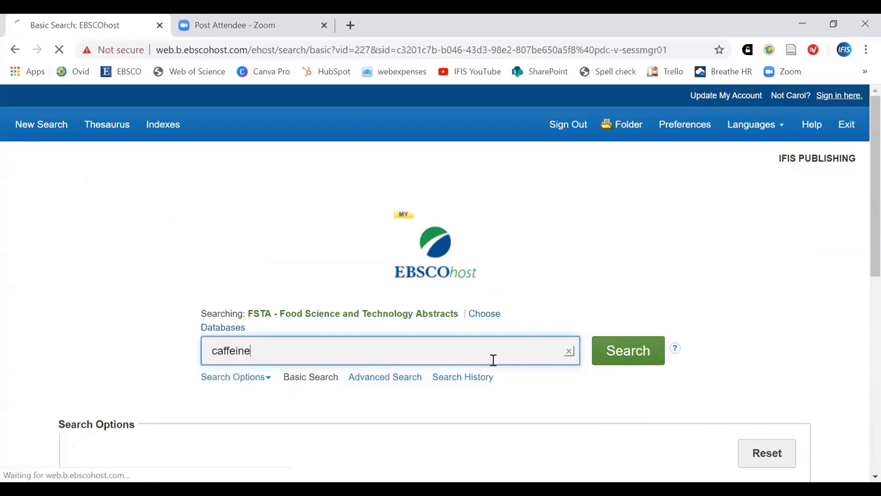
left_click(598, 357)
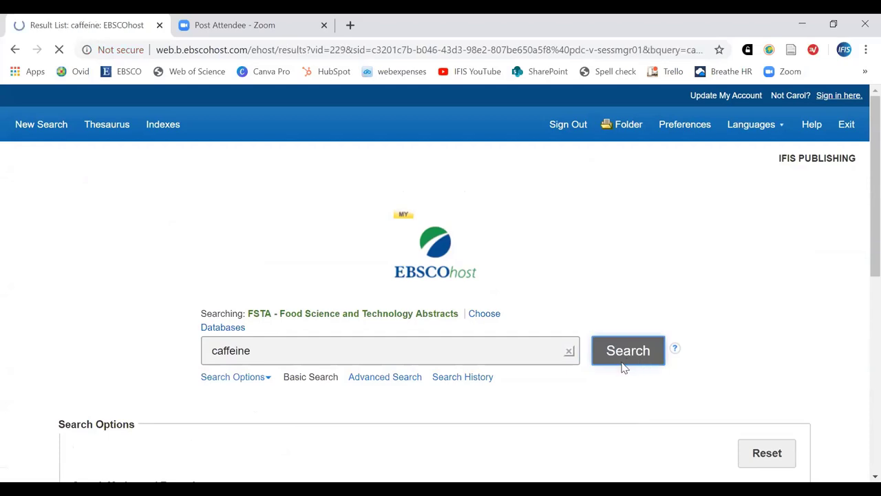
scroll(645, 365, "down", 6)
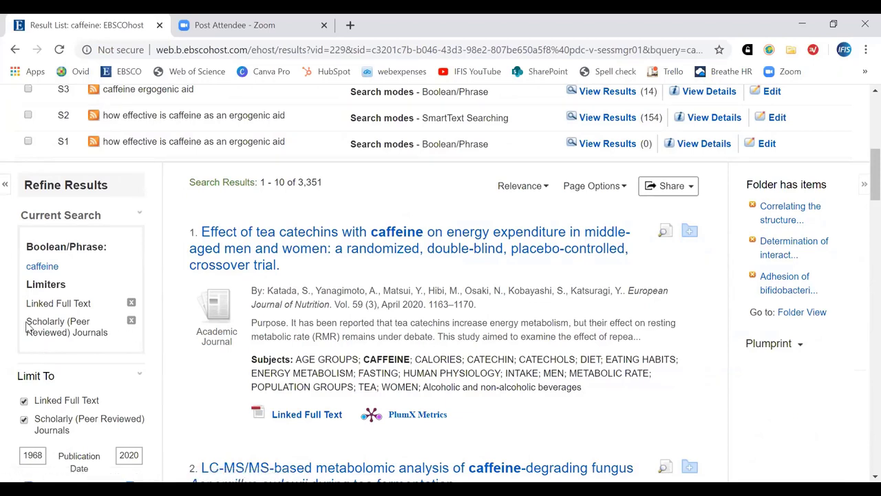
Step: Remove the Linked Full Text limiter from the caffeine search
left_click_drag(33, 321, 112, 336)
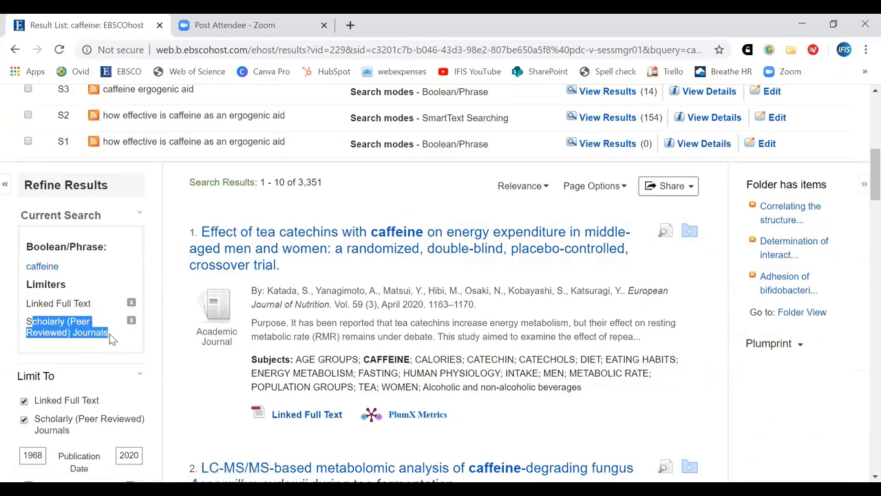
left_click_drag(30, 303, 93, 305)
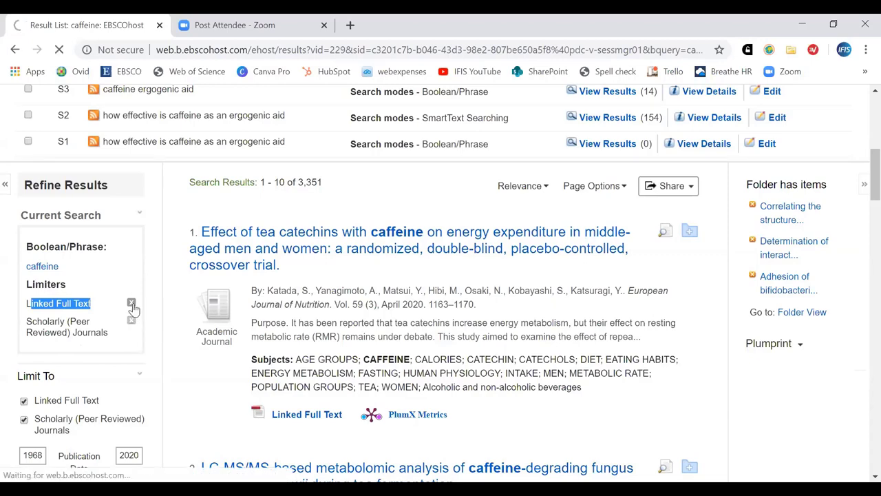
left_click(132, 303)
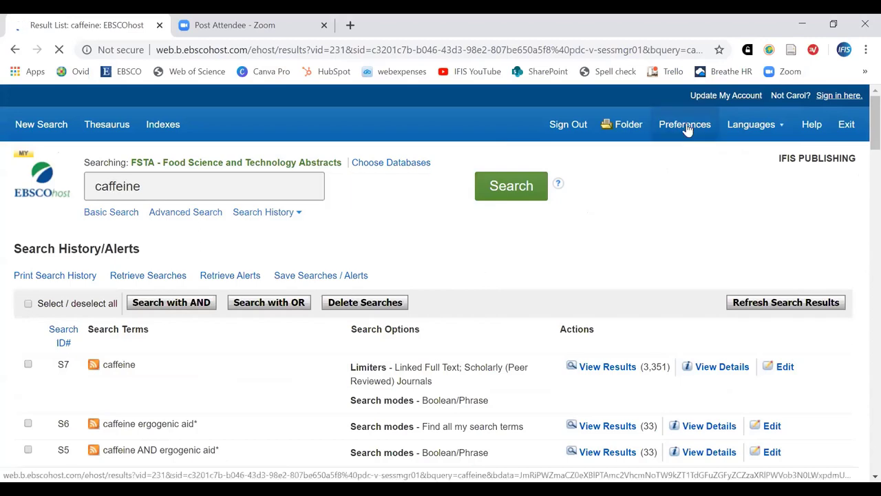
left_click(686, 124)
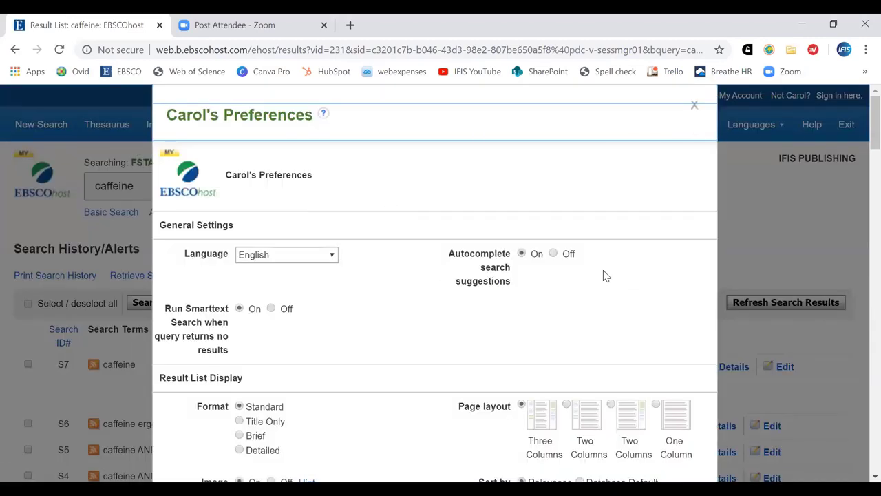
scroll(451, 284, "down", 1)
scroll(367, 318, "up", 1)
left_click(694, 107)
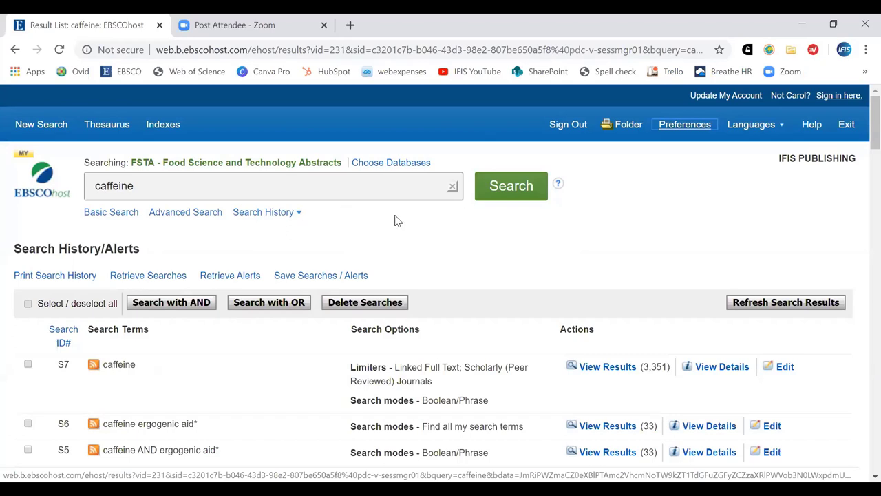
left_click(114, 215)
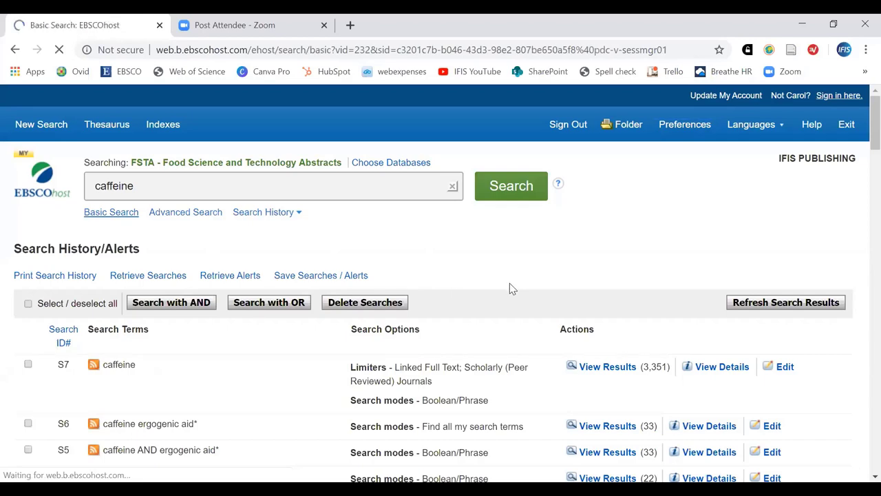
Step: In Search Options, enable Apply equivalent subjects and leave Apply related words unticked
left_click(230, 340)
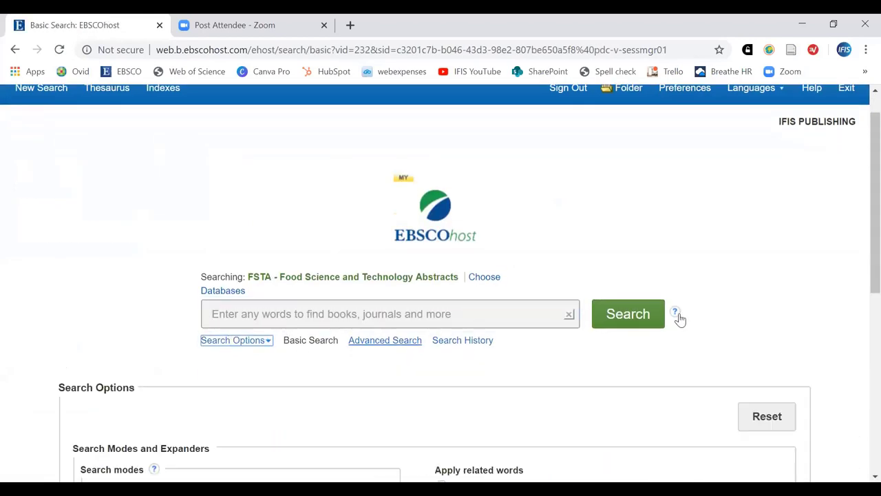
scroll(679, 315, "down", 3)
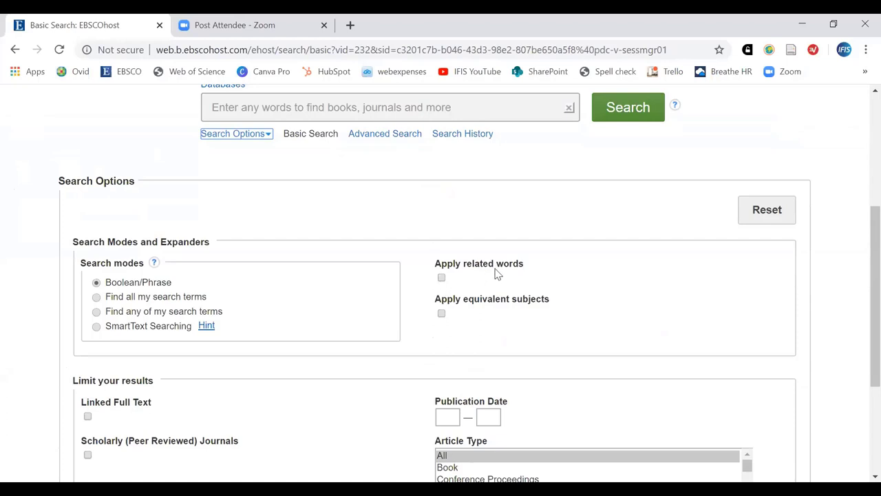
left_click(441, 278)
left_click(441, 276)
scroll(577, 337, "up", 1)
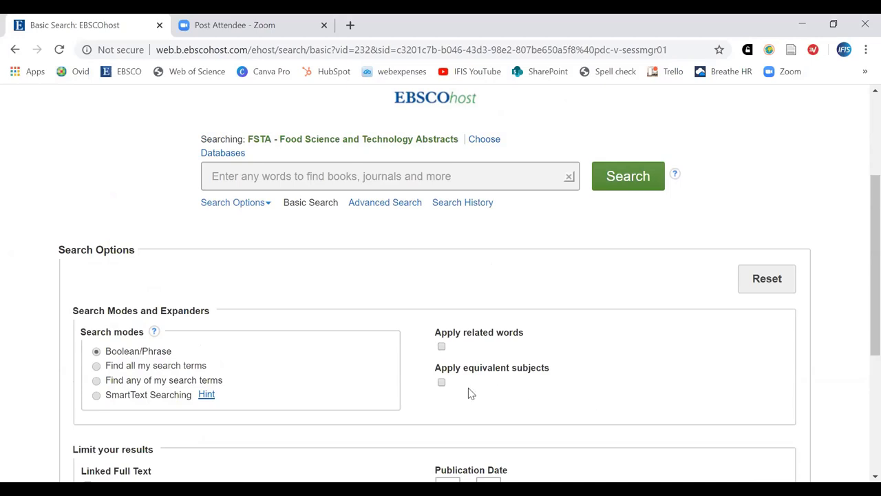
left_click(442, 384)
scroll(670, 385, "up", 3)
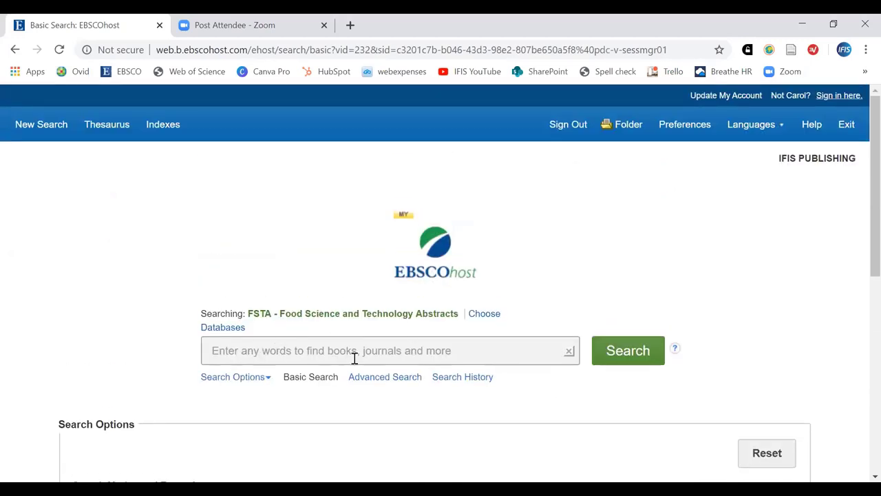
left_click(276, 350)
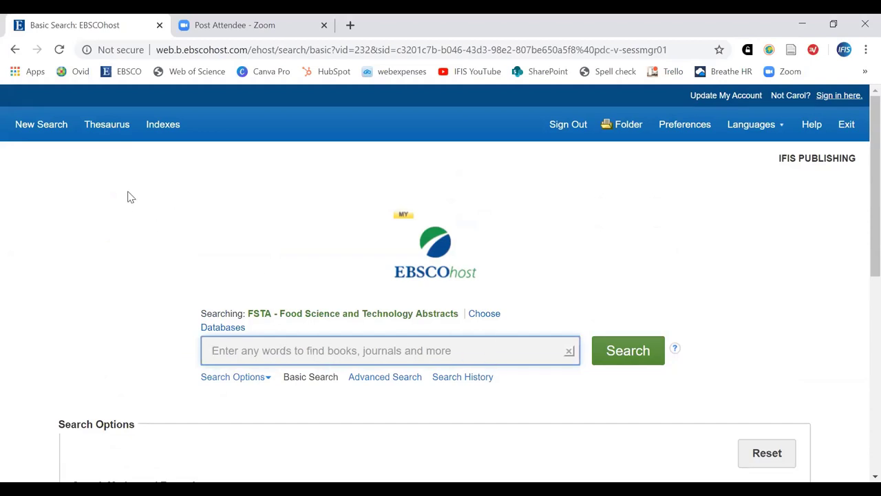
Step: Open the FSTA thesaurus browse page
left_click(98, 130)
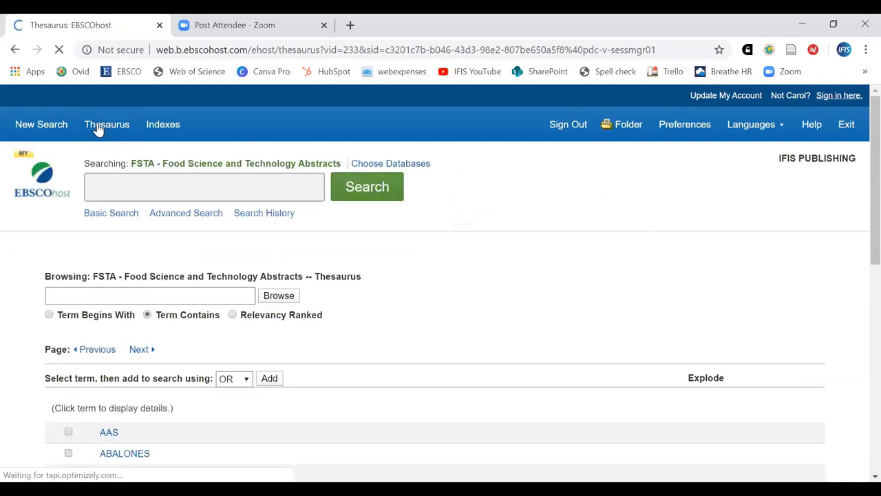
left_click(114, 187)
left_click(394, 222)
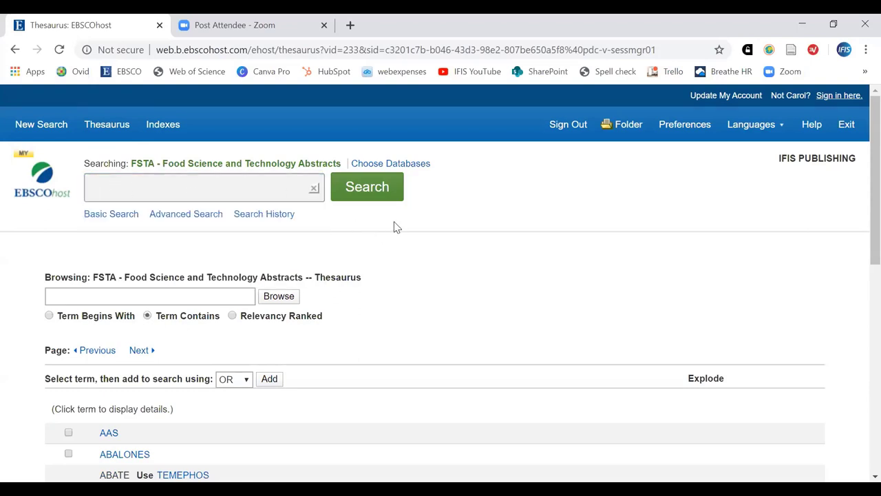
scroll(469, 256, "down", 1)
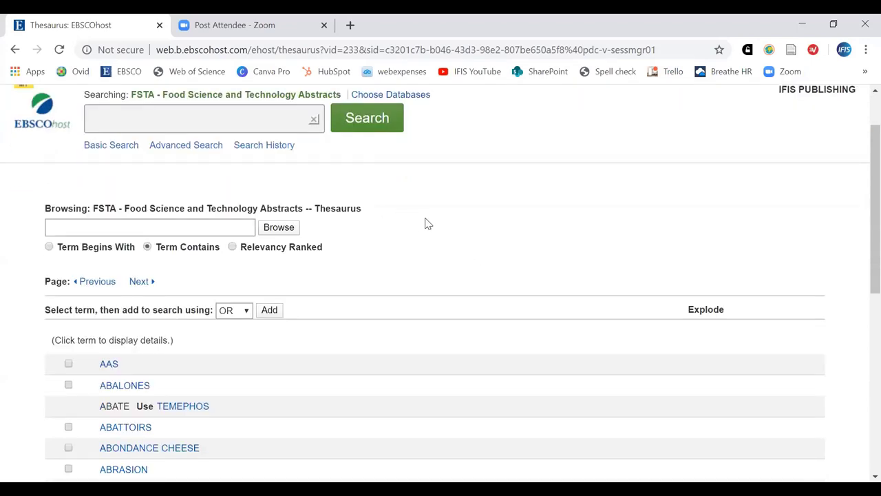
left_click(175, 229)
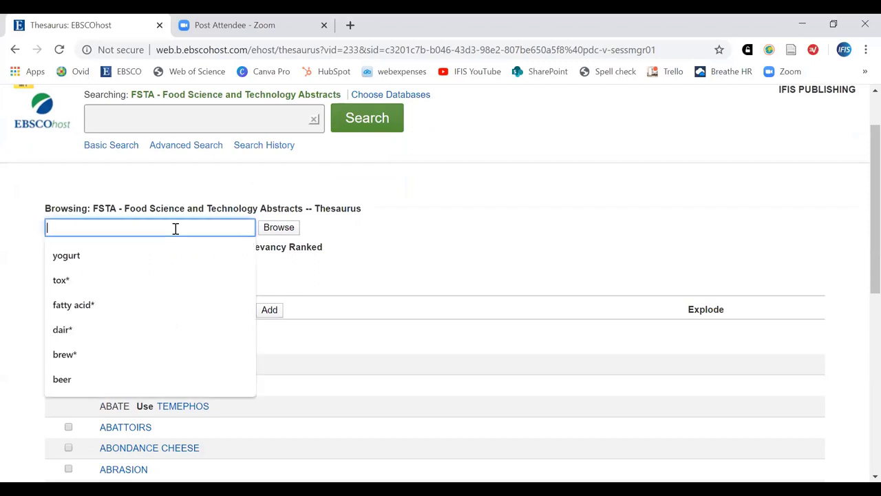
left_click(285, 190)
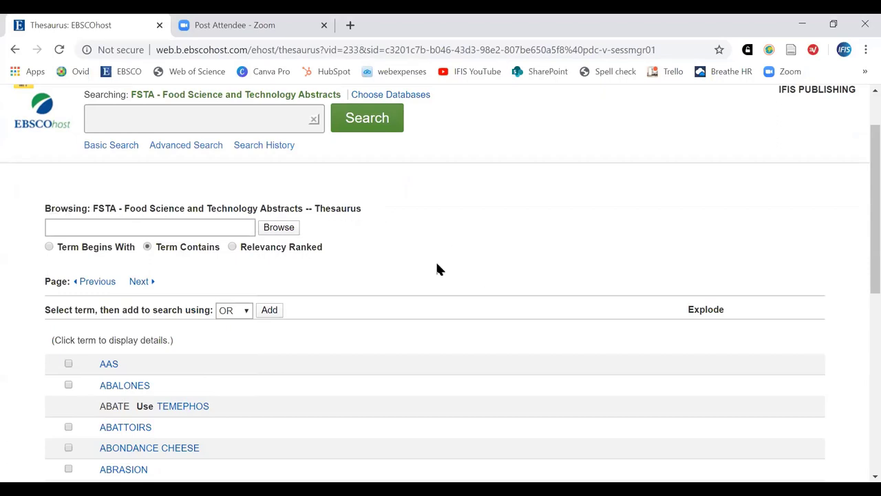
Step: Select Term Contains and enter yogurt in the Browse field
left_click(49, 247)
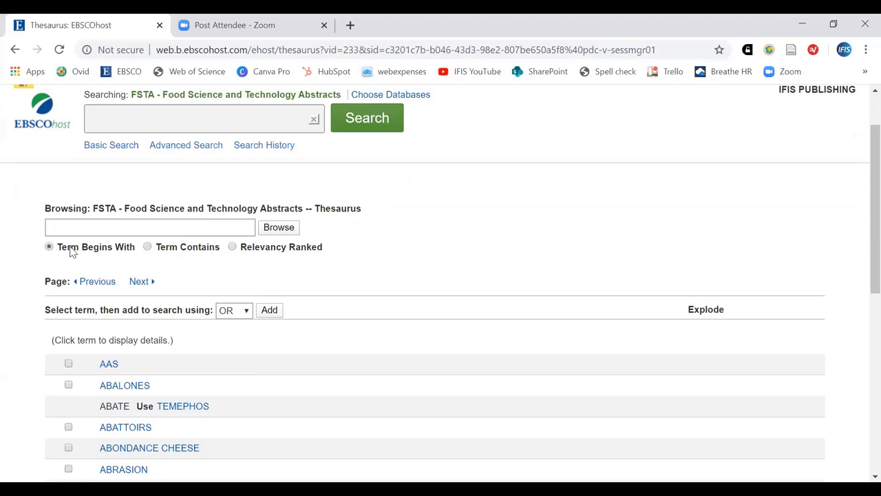
left_click(148, 248)
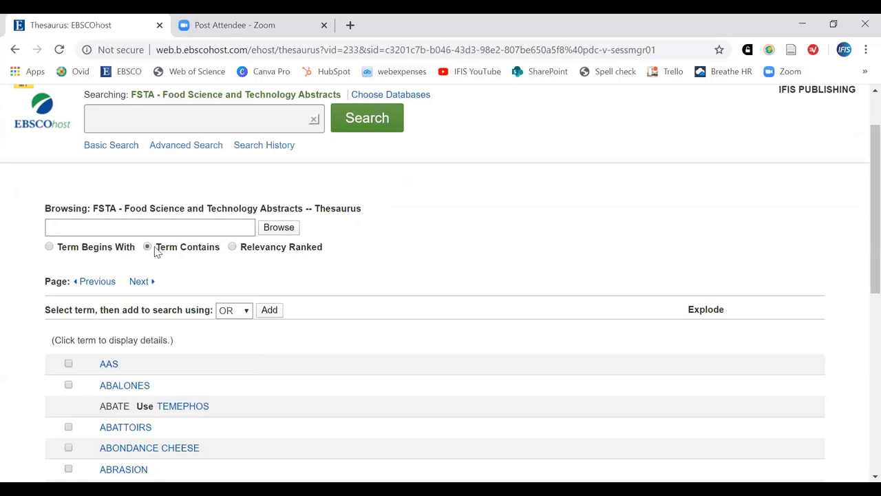
left_click(49, 247)
left_click(148, 248)
key("Tab")
left_click(226, 227)
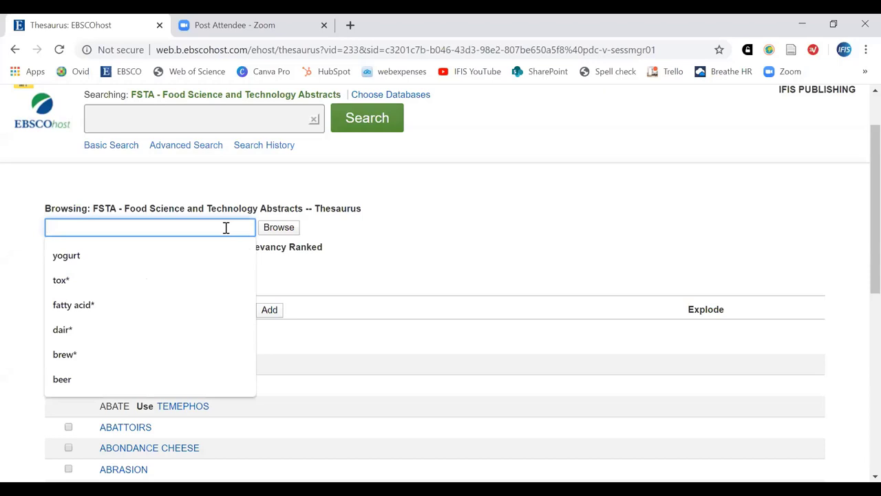
type("yogurt")
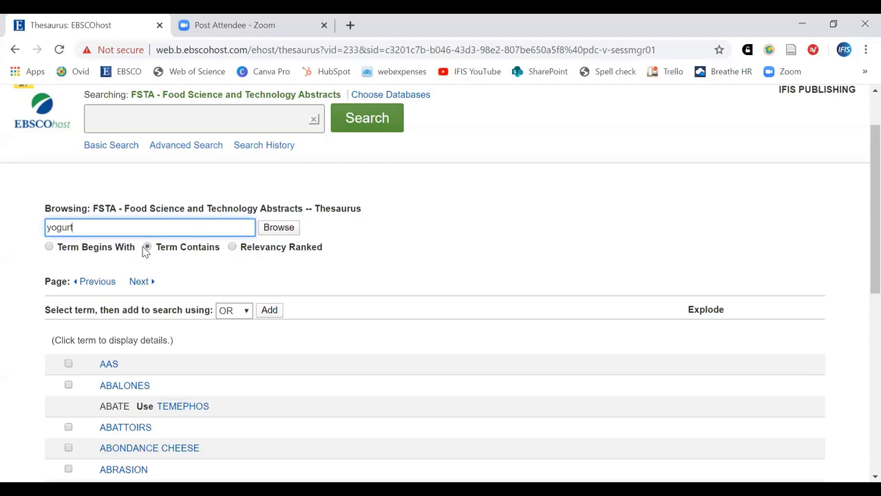
Step: Browse thesaurus terms containing yogurt, noting the entry YOGURT Use YOGHURT
left_click(277, 232)
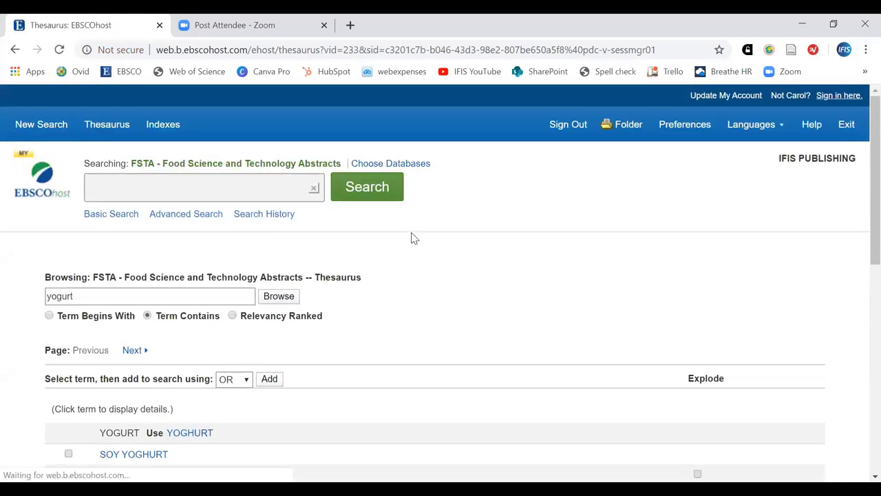
scroll(437, 287, "down", 4)
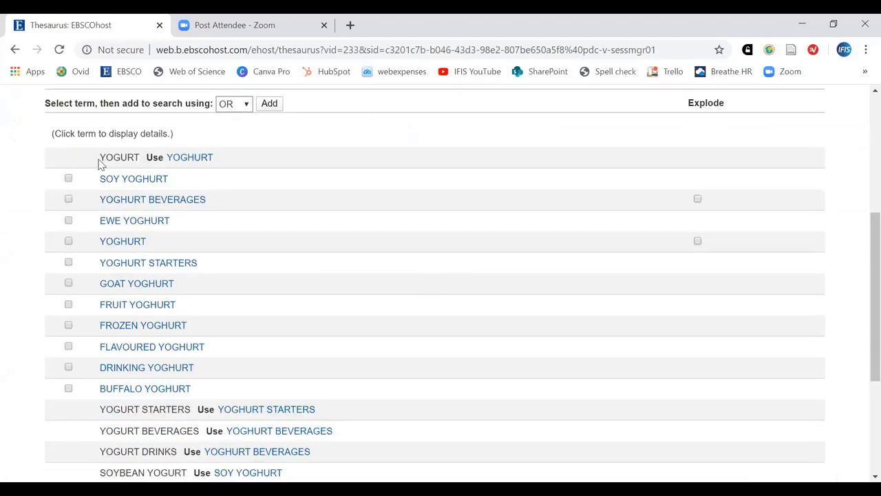
left_click_drag(100, 164, 138, 159)
left_click(141, 159)
scroll(358, 347, "down", 1)
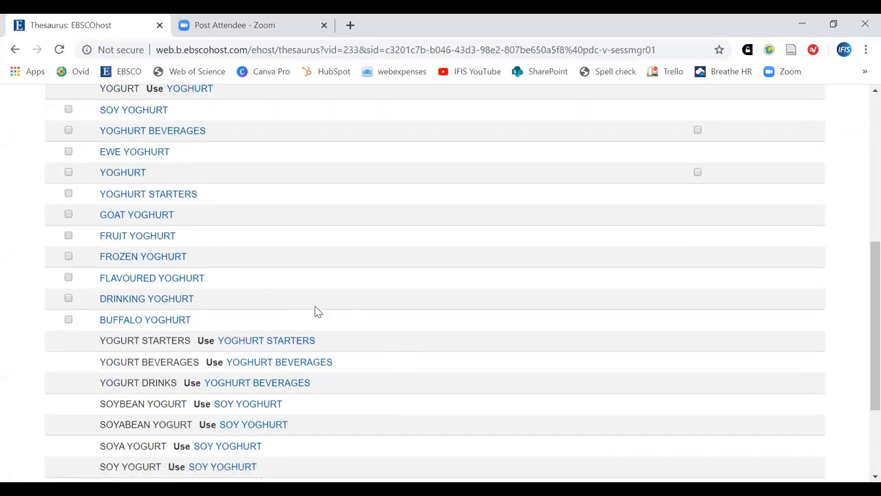
scroll(289, 444, "down", 1)
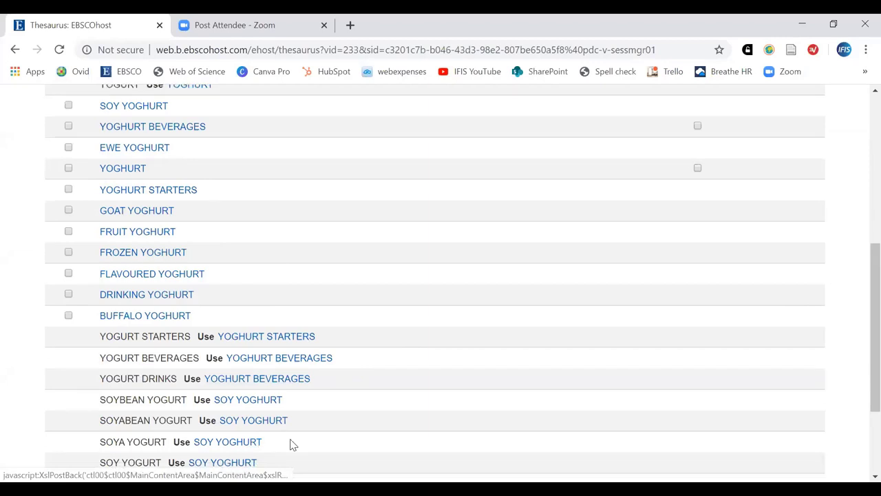
Step: View the second page of yogurt matches, then return to the first page
left_click(133, 459)
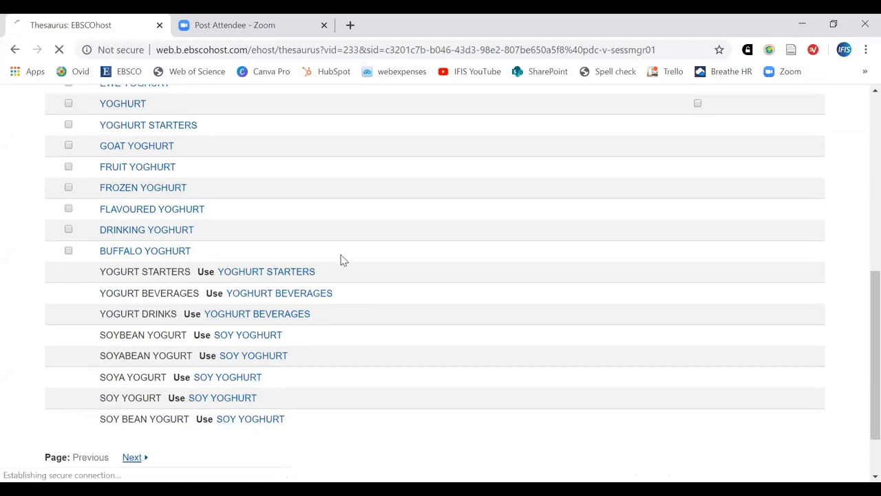
scroll(282, 349, "down", 2)
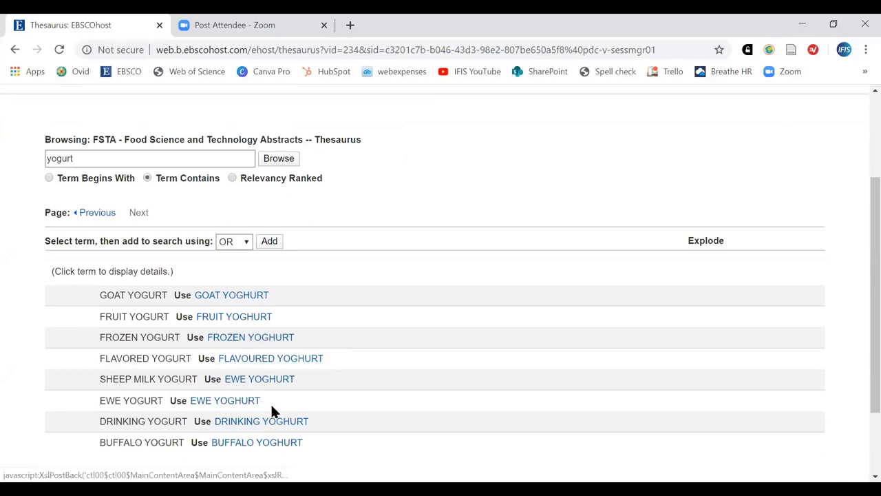
scroll(319, 407, "down", 2)
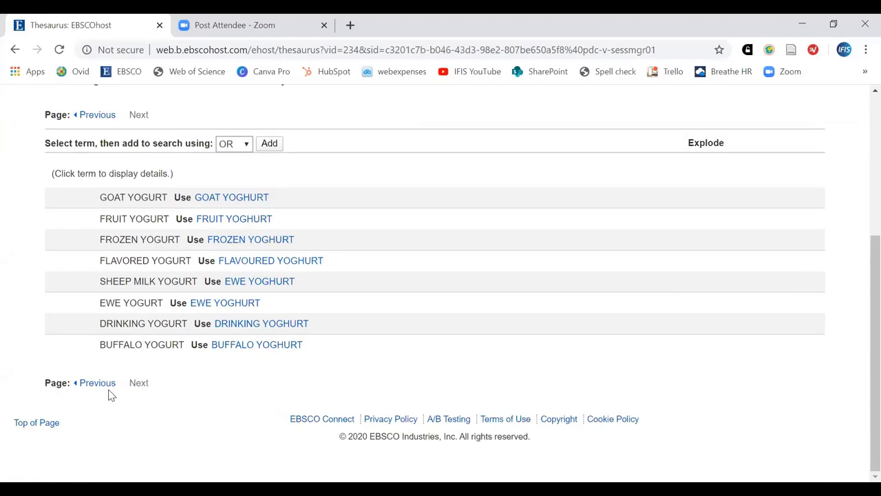
left_click(107, 385)
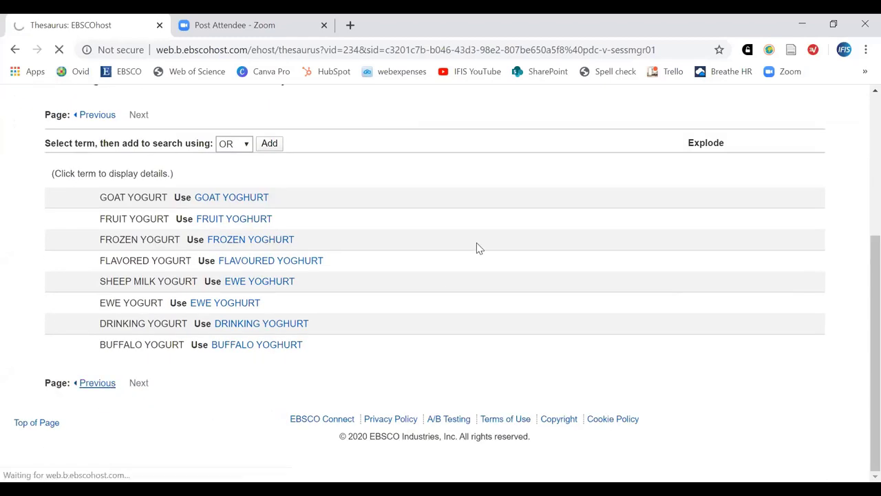
scroll(486, 303, "down", 1)
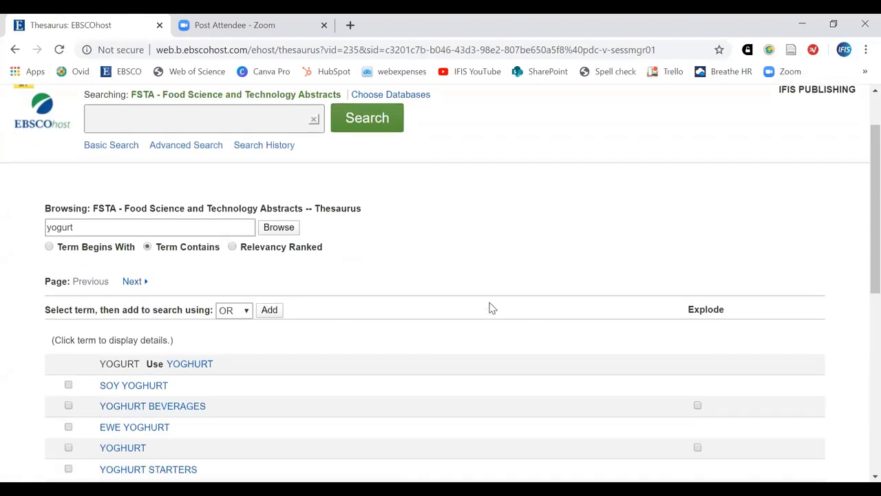
Step: Follow the YOGURT cross-reference and open the YOGHURT term's hierarchy details
left_click(196, 366)
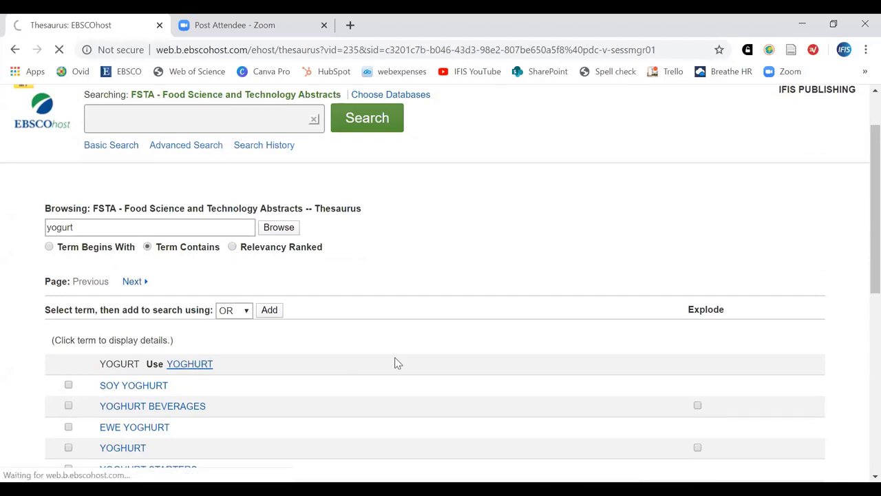
scroll(492, 335, "down", 2)
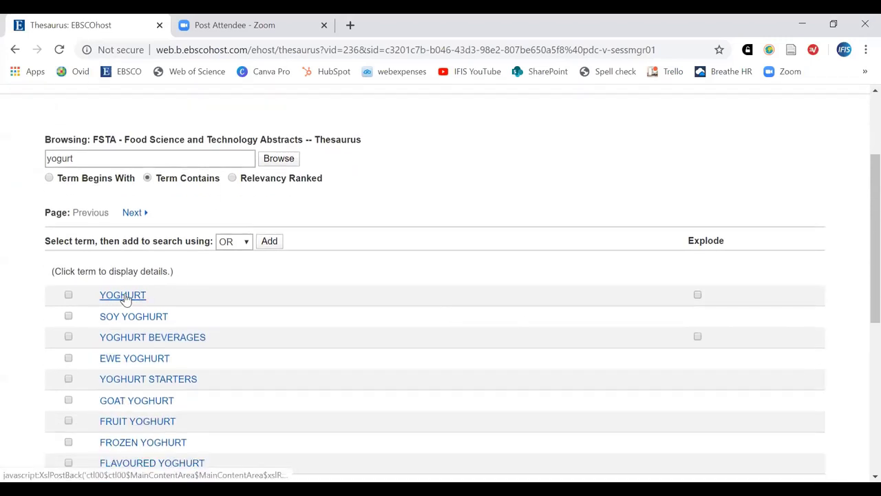
left_click(137, 298)
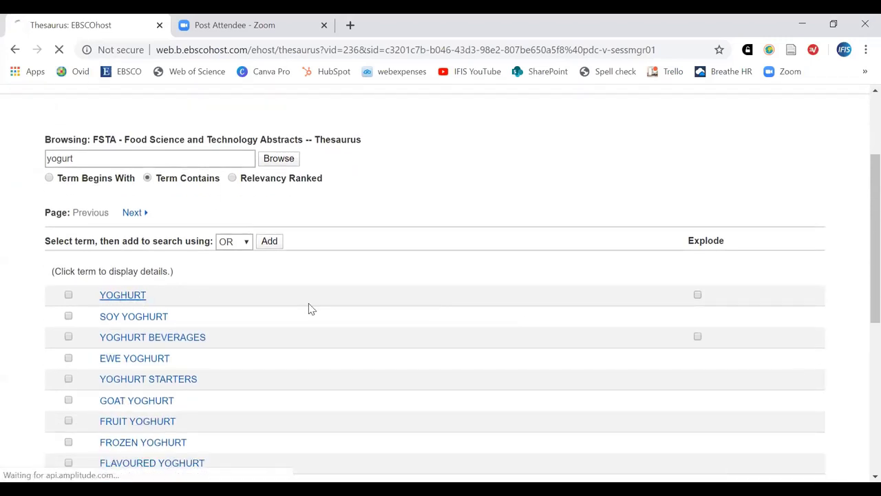
scroll(348, 325, "down", 1)
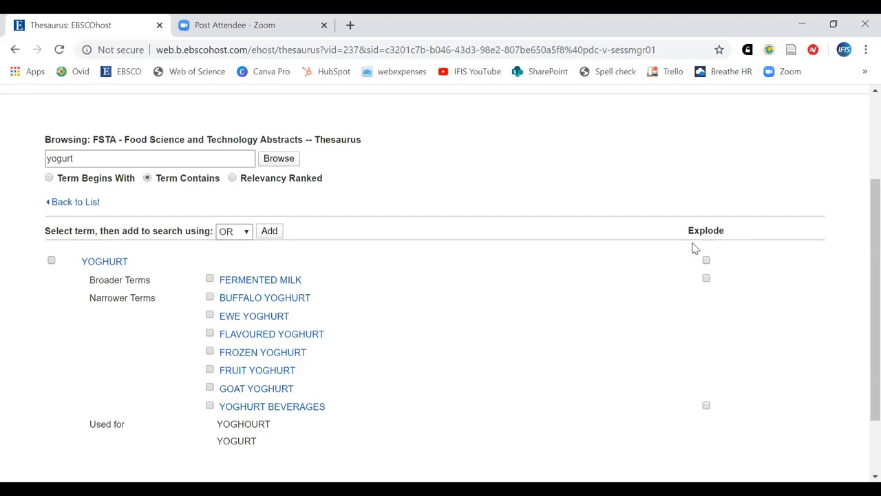
left_click_drag(692, 246, 719, 246)
left_click(721, 246)
Step: Explode YOGHURT and add it to the search box, then clear the query
left_click(708, 261)
scroll(406, 354, "up", 2)
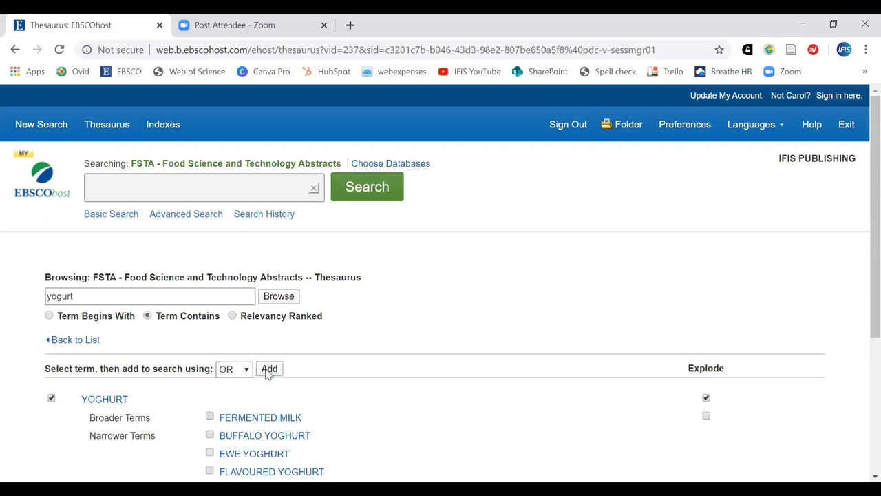
left_click(269, 369)
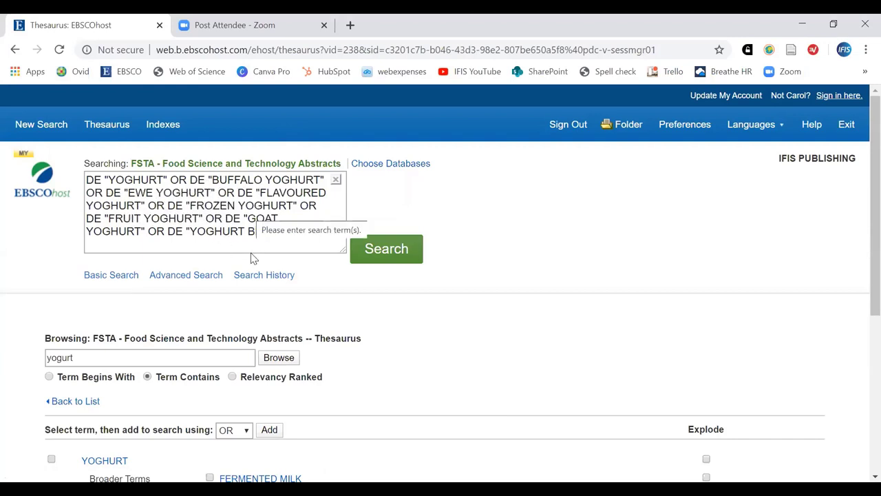
left_click(336, 182)
Step: Review the YOGHURT entry's Used for synonyms YOGHOURT and YOGURT
scroll(561, 273, "down", 3)
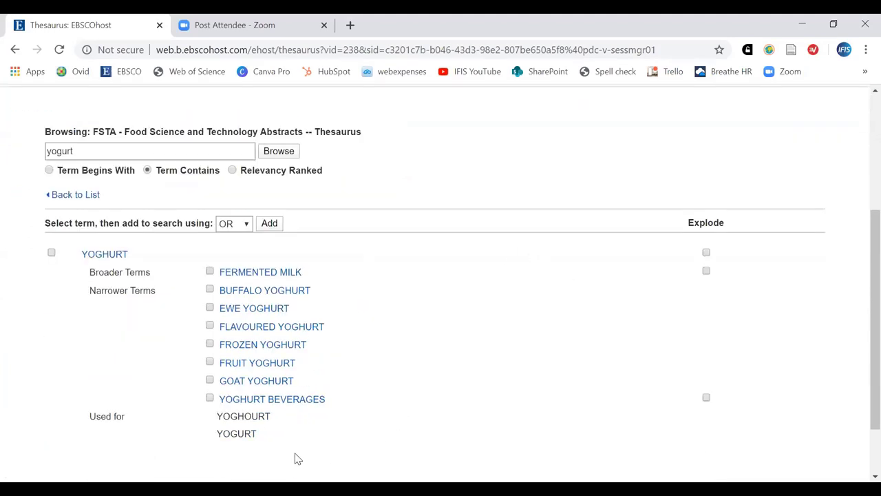
triple_click(101, 419)
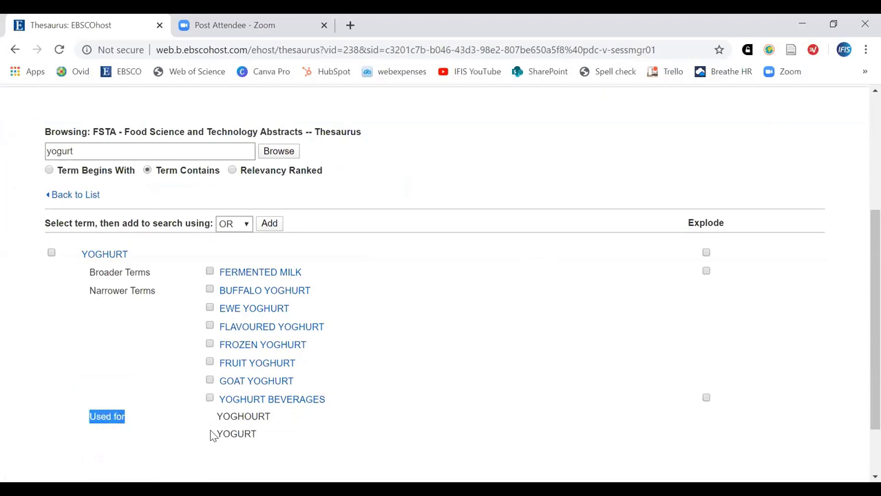
left_click_drag(265, 441, 214, 440)
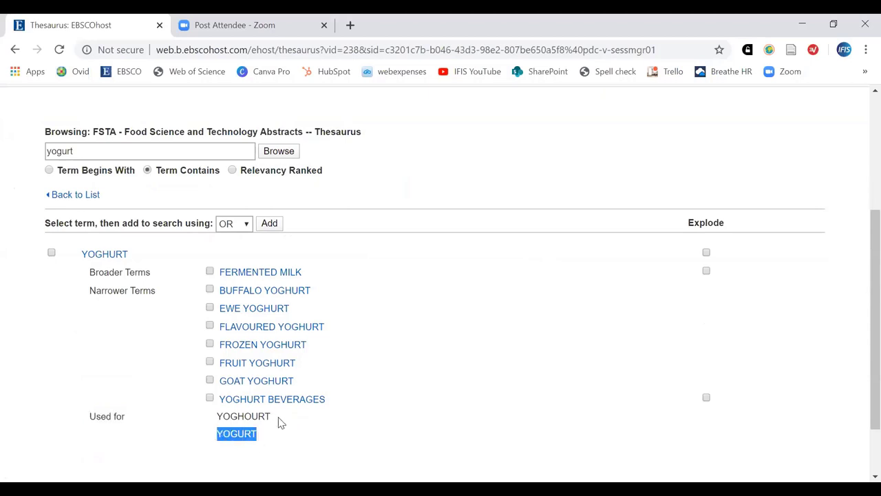
left_click_drag(276, 423, 215, 417)
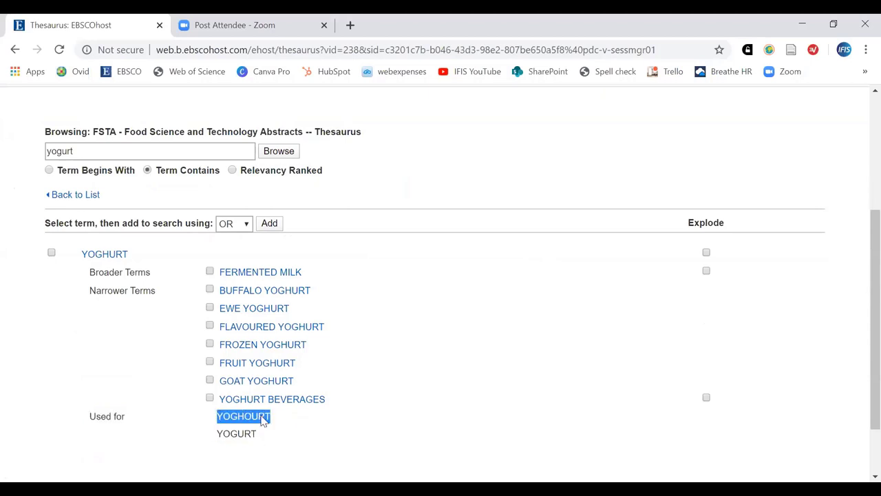
left_click(315, 434)
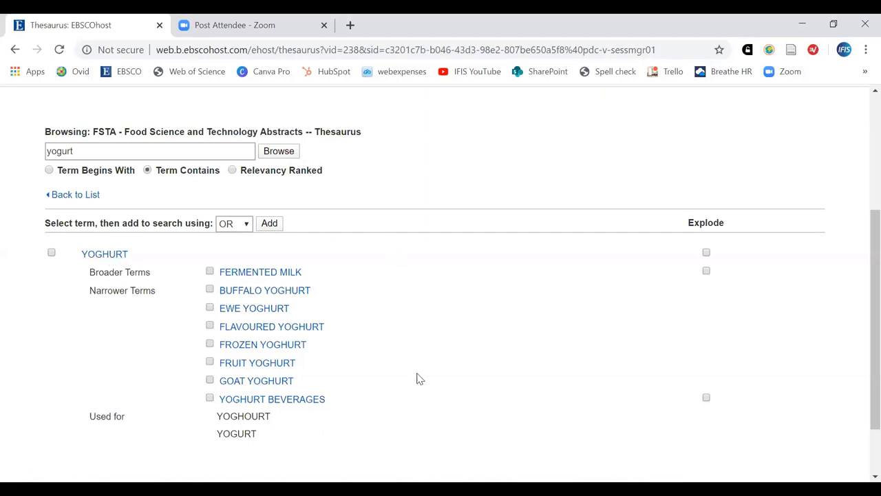
scroll(417, 378, "up", 3)
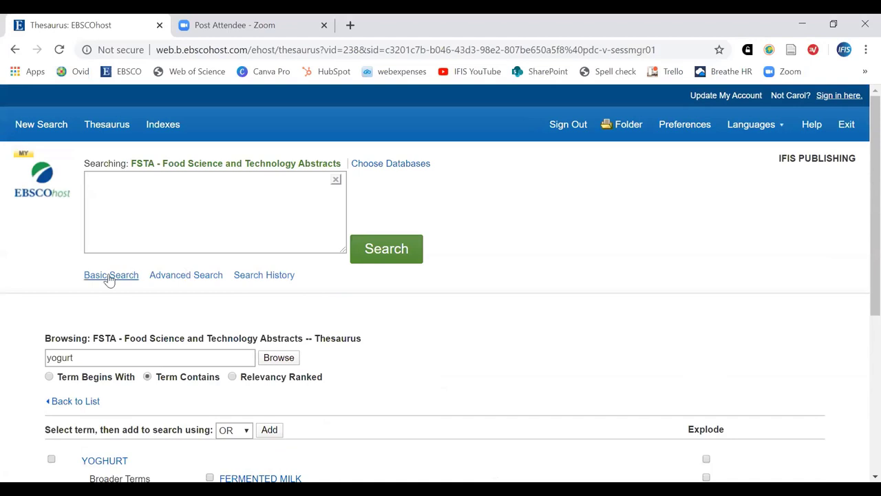
Step: Return to Basic Search, tick Apply equivalent subjects, and search for yoghurt
left_click(108, 279)
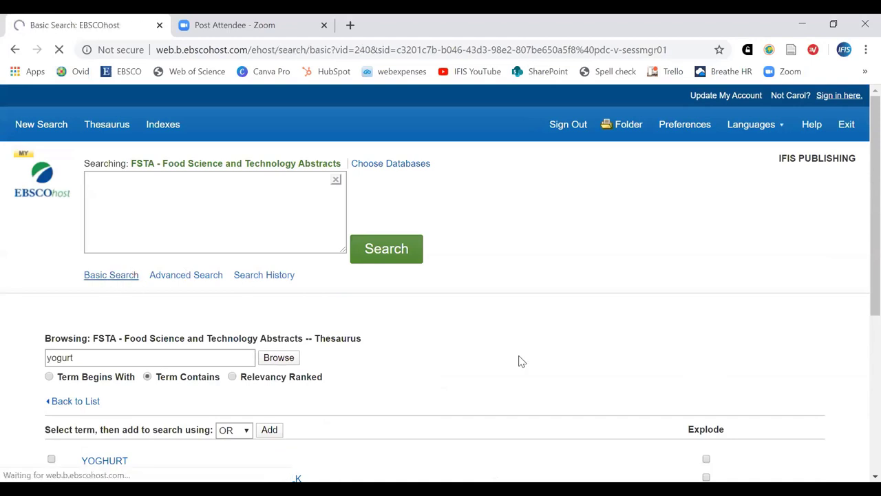
scroll(547, 374, "down", 1)
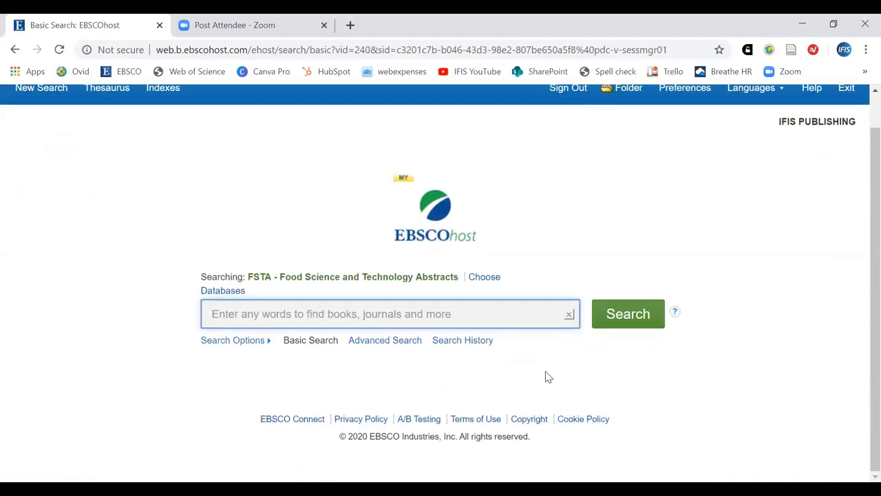
left_click(234, 340)
scroll(661, 392, "down", 2)
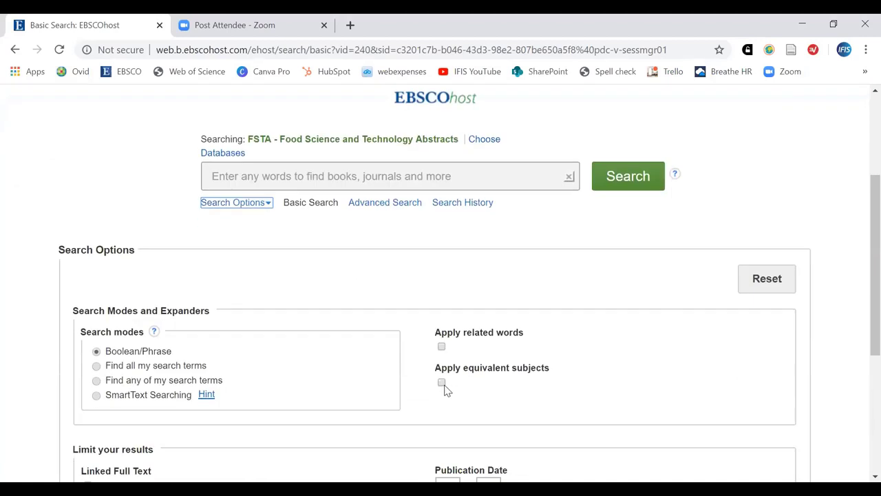
left_click(442, 383)
left_click(491, 177)
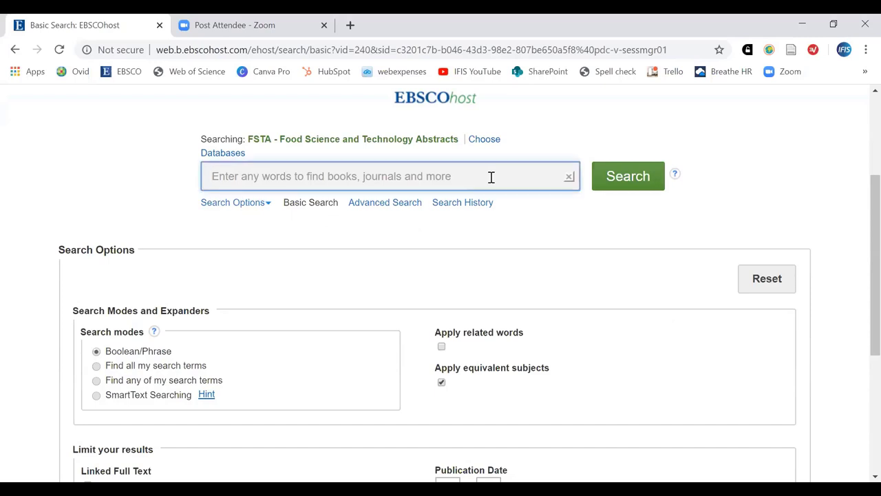
type("yog")
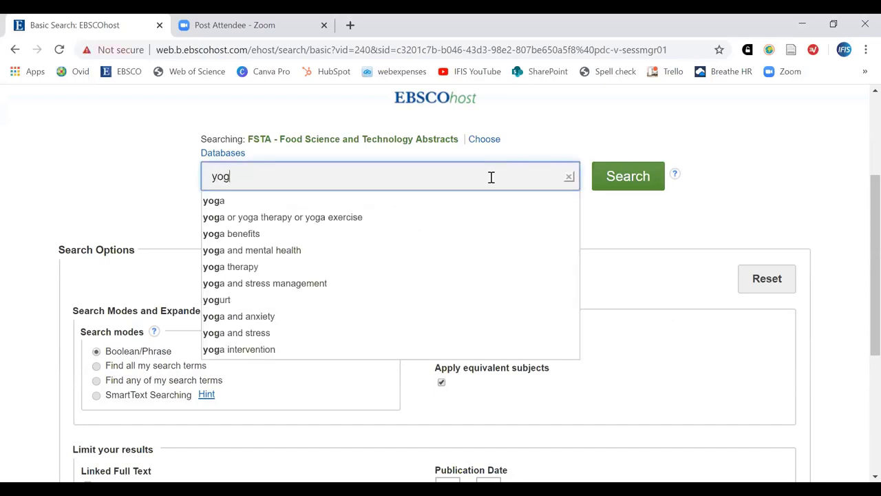
type("hurt")
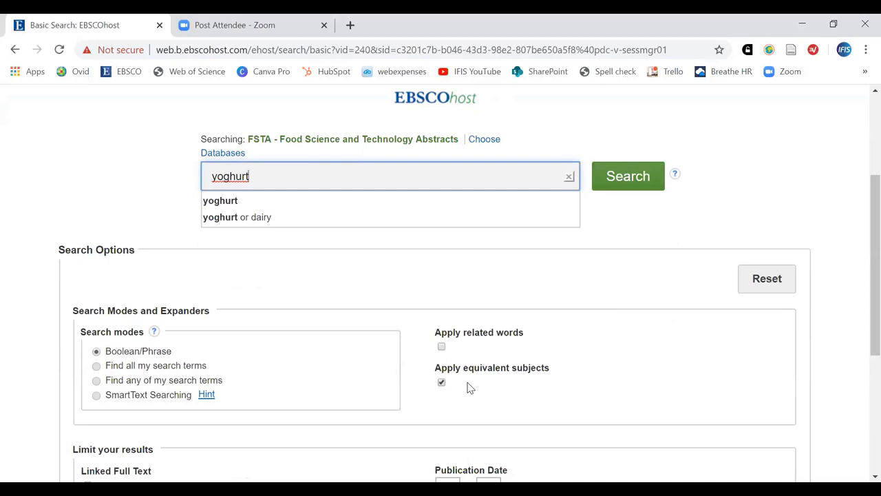
left_click(630, 188)
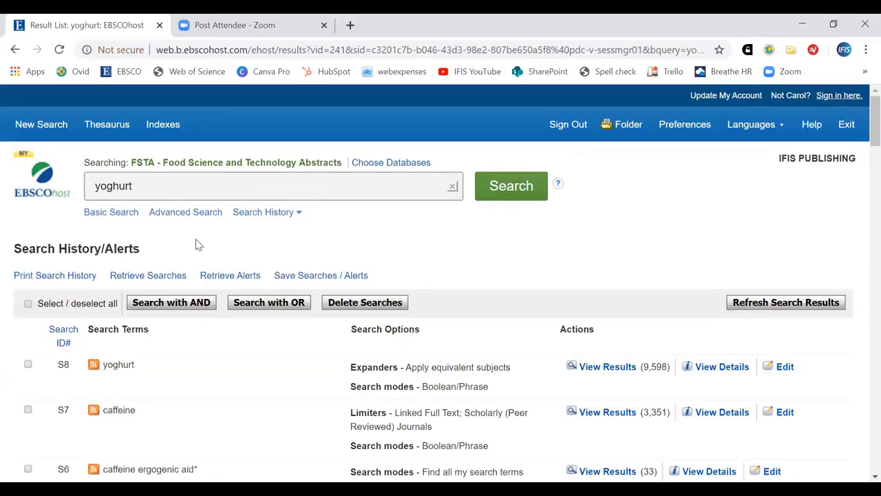
Step: Select all searches in the history, including S8 yoghurt, and confirm deleting them
scroll(473, 249, "down", 1)
scroll(473, 249, "down", 1)
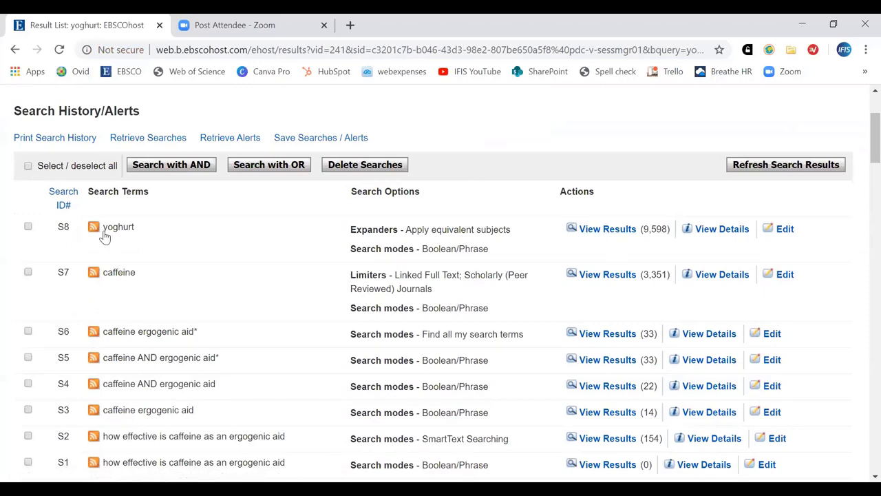
scroll(55, 296, "up", 2)
left_click(27, 304)
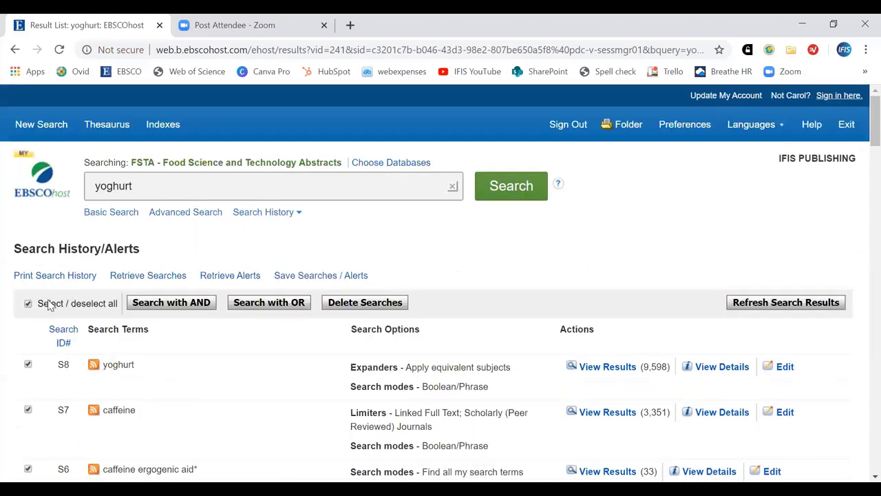
scroll(81, 401, "down", 1)
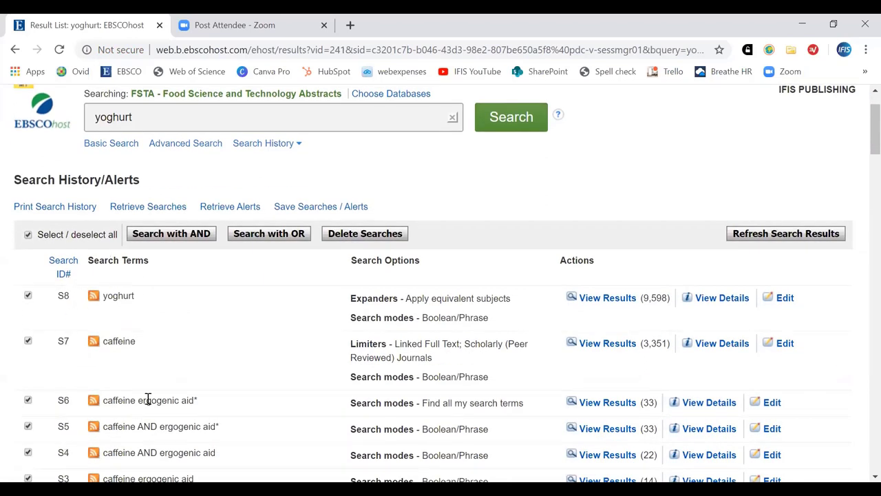
scroll(147, 428, "down", 1)
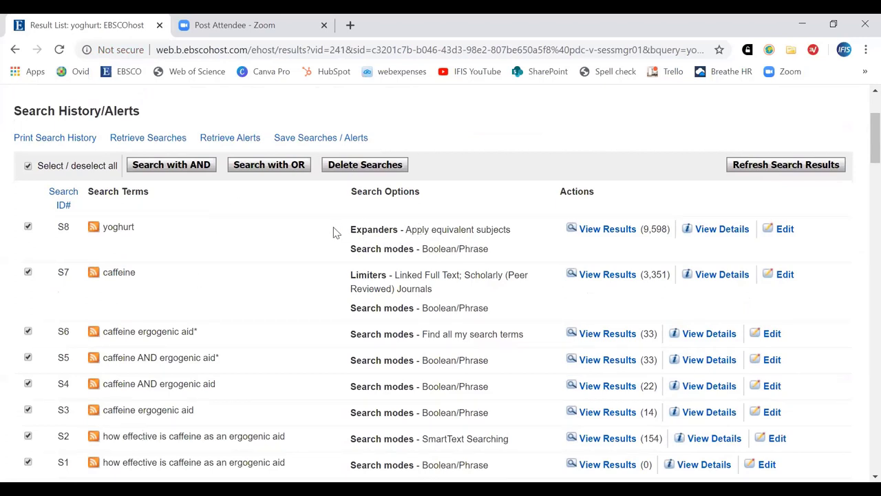
left_click_drag(350, 233, 510, 234)
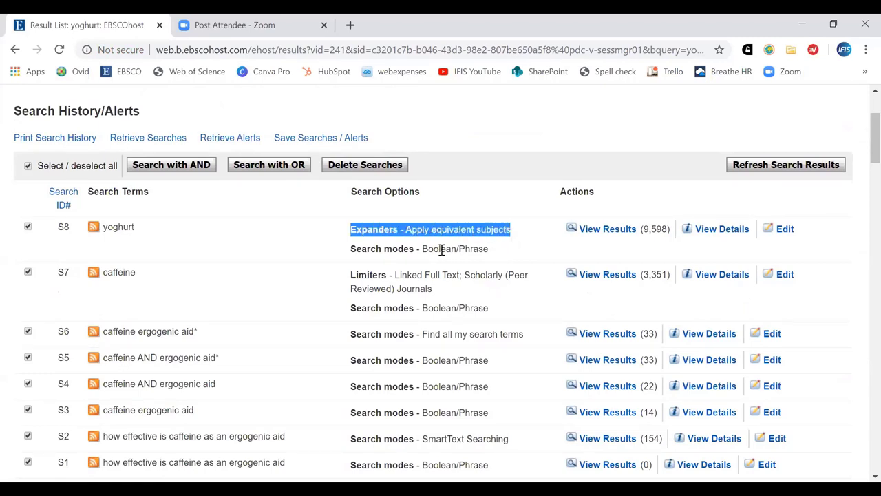
left_click_drag(353, 248, 493, 254)
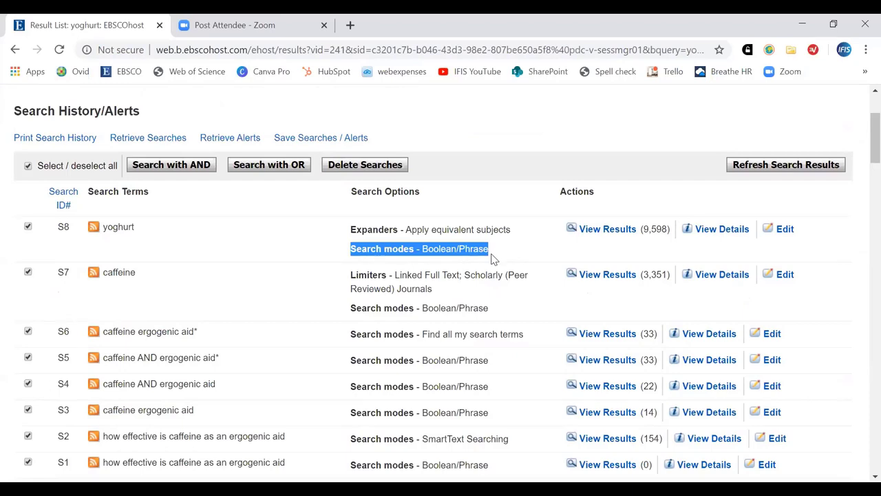
scroll(328, 252, "up", 1)
left_click(365, 234)
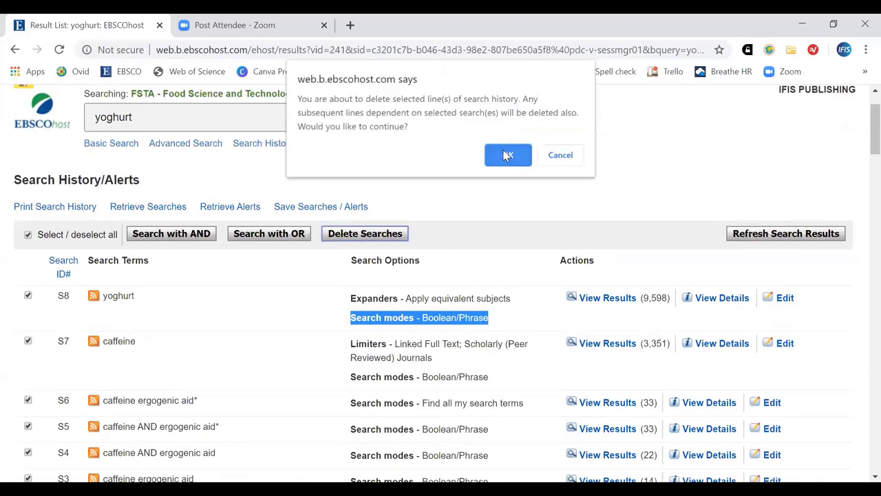
left_click(502, 153)
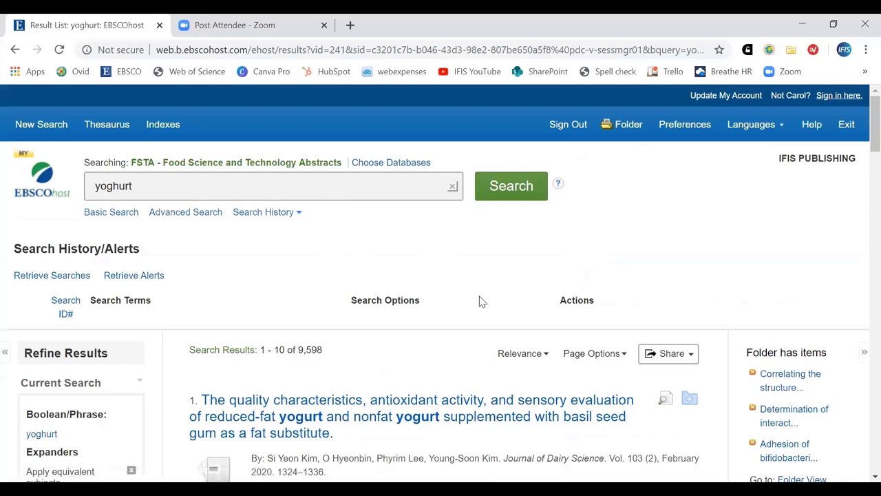
Step: Open the thesaurus and browse terms containing dair*, replacing the earlier fatty acid* term
left_click(109, 122)
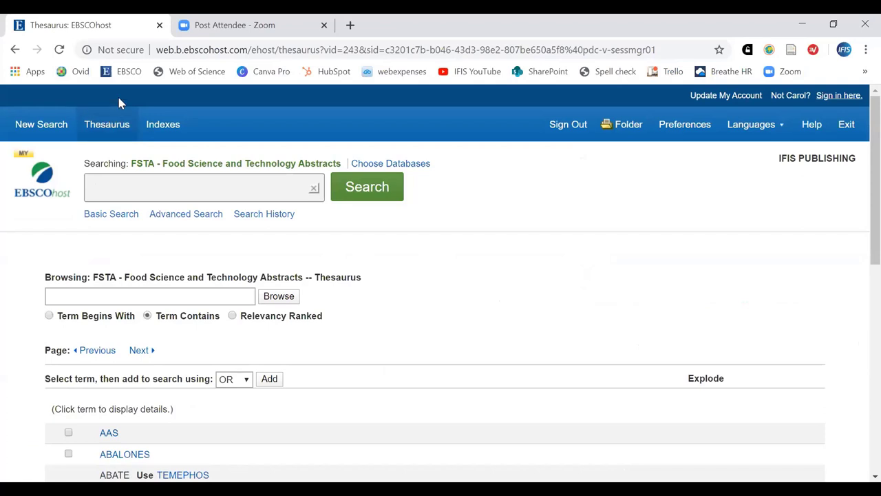
scroll(232, 309, "down", 1)
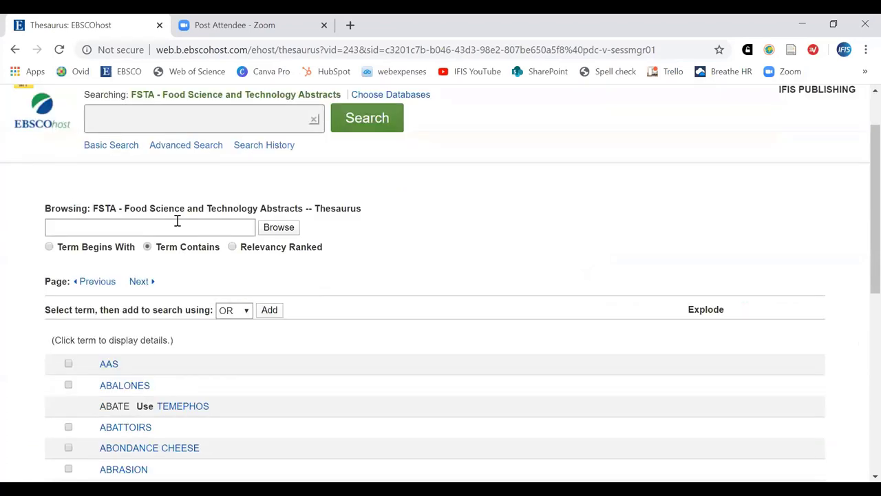
left_click(177, 226)
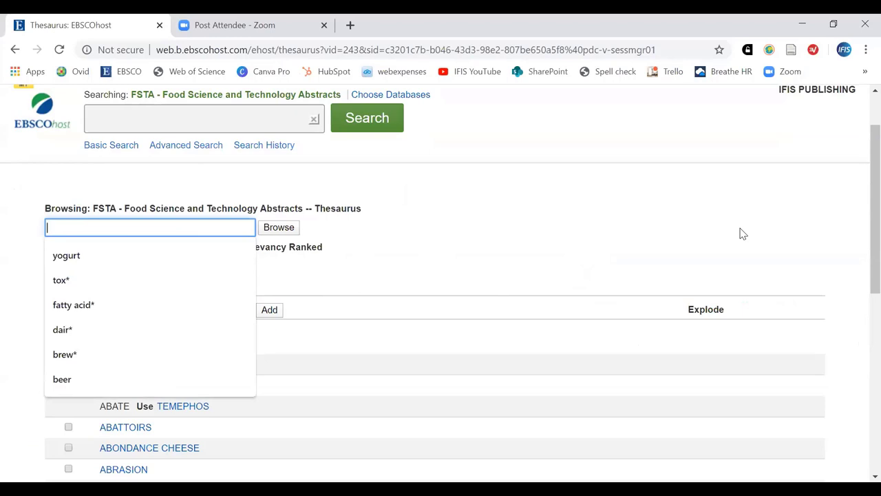
type("fatty acid*")
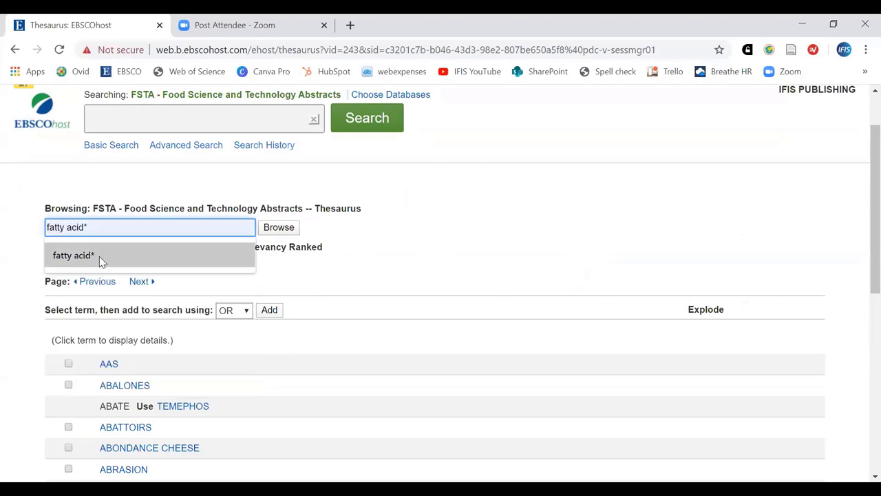
left_click(97, 256)
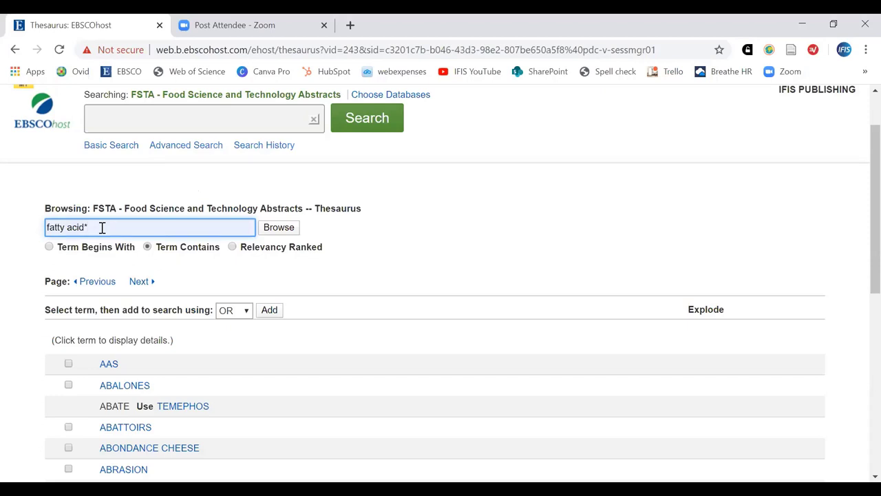
left_click_drag(102, 227, 34, 230)
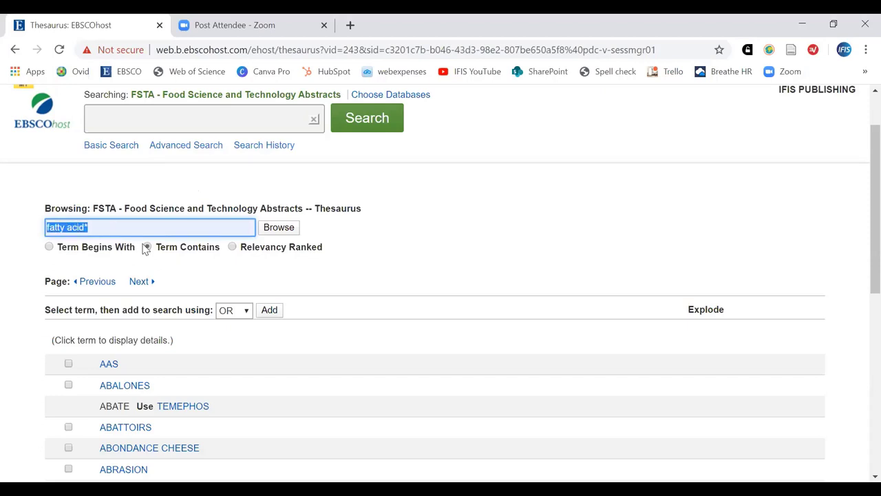
type("dair*")
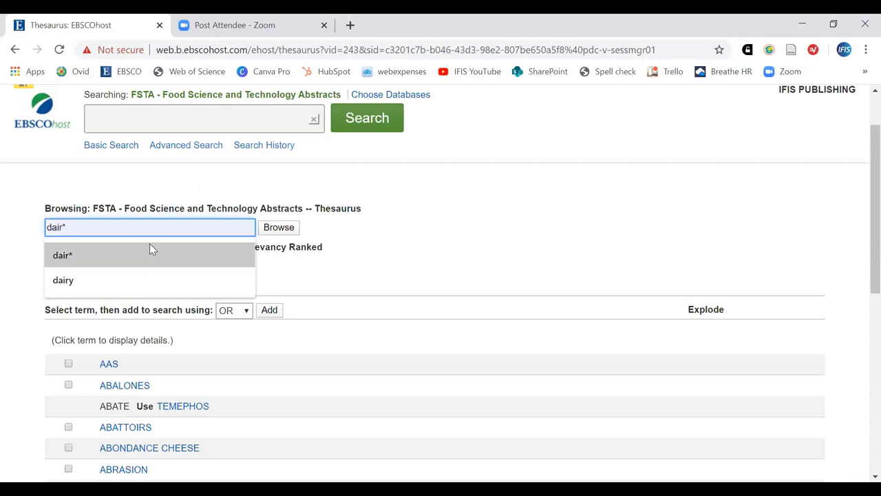
left_click(75, 256)
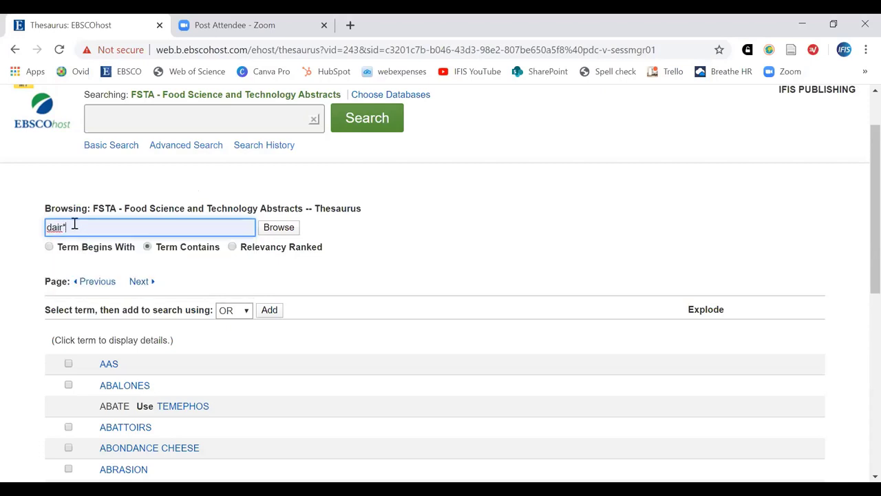
left_click(289, 229)
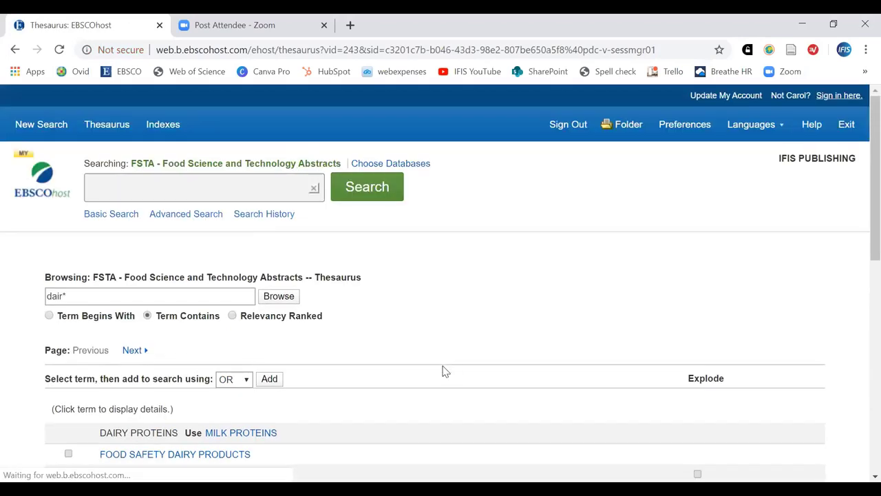
Step: Change the browse term from dair* to dairy and review matches like DAIRY SCIENCE and DAIRY DESSERTS
scroll(475, 357, "down", 2)
scroll(474, 357, "down", 1)
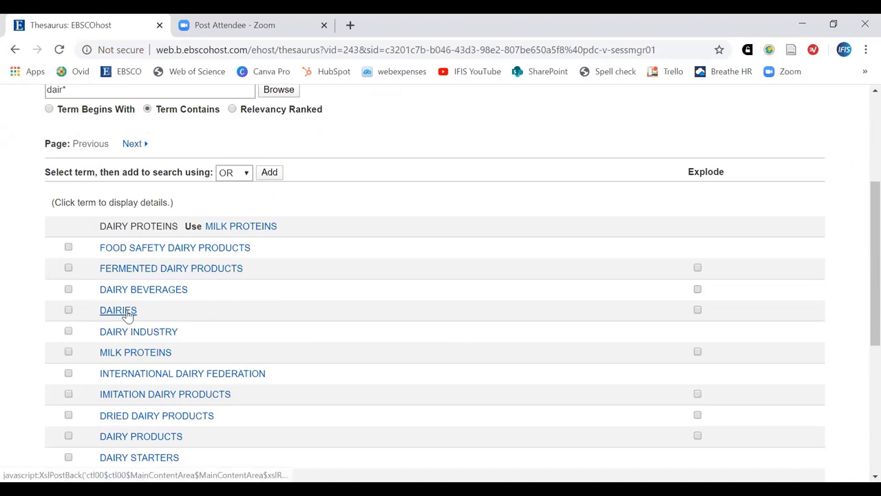
scroll(325, 337, "down", 1)
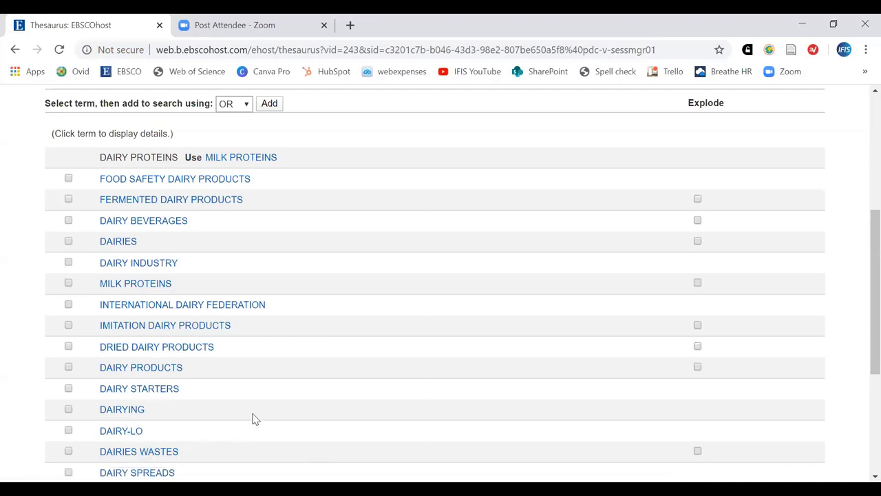
scroll(252, 418, "up", 5)
left_click(121, 289)
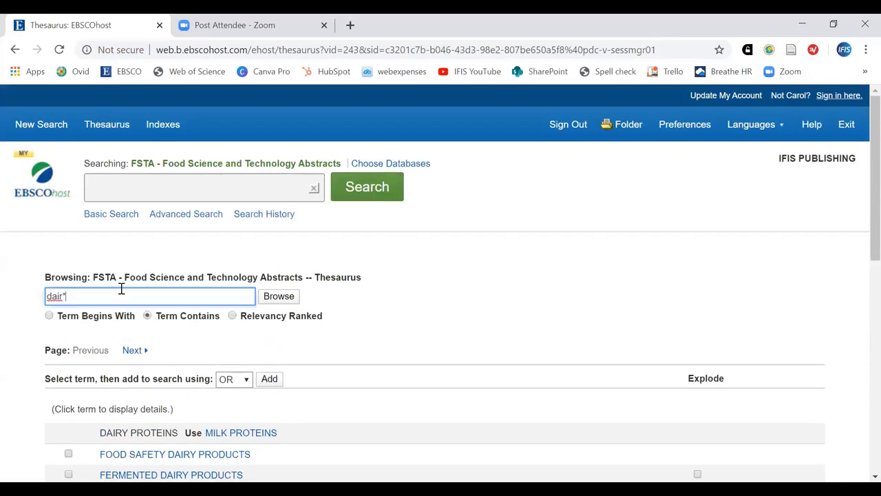
key("BackSpace")
type("y")
key("Return")
scroll(424, 349, "down", 3)
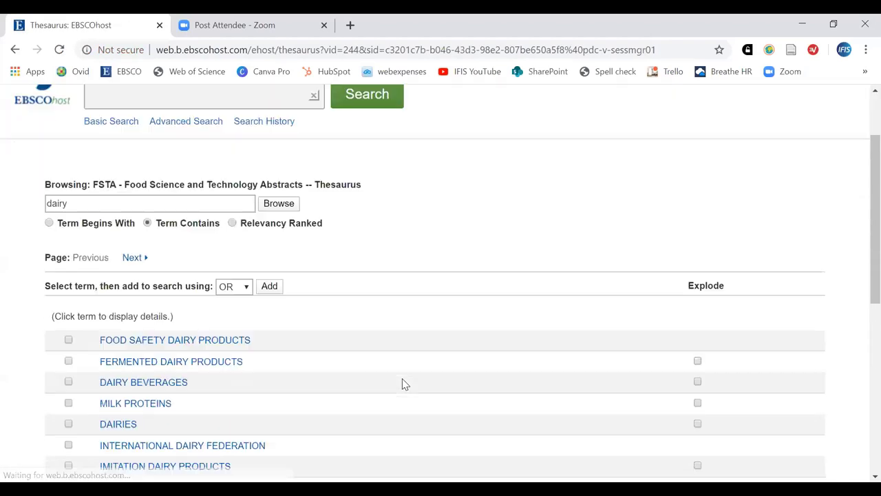
scroll(345, 297, "down", 1)
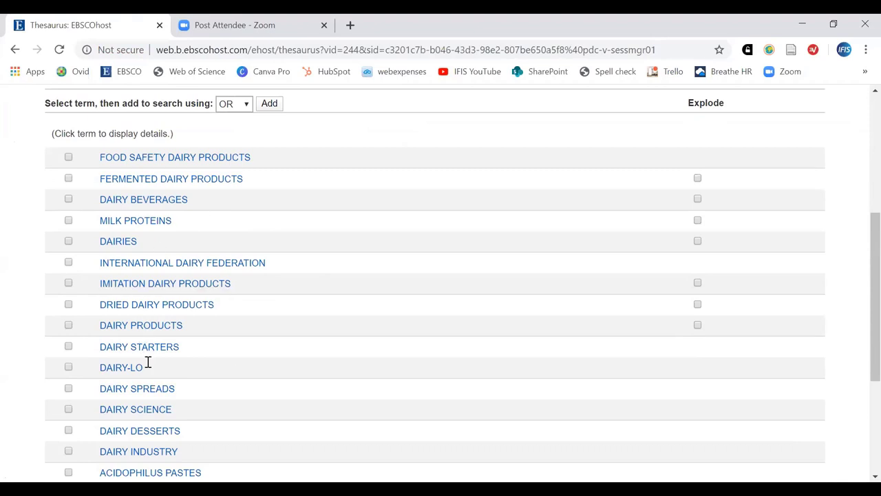
scroll(213, 403, "down", 1)
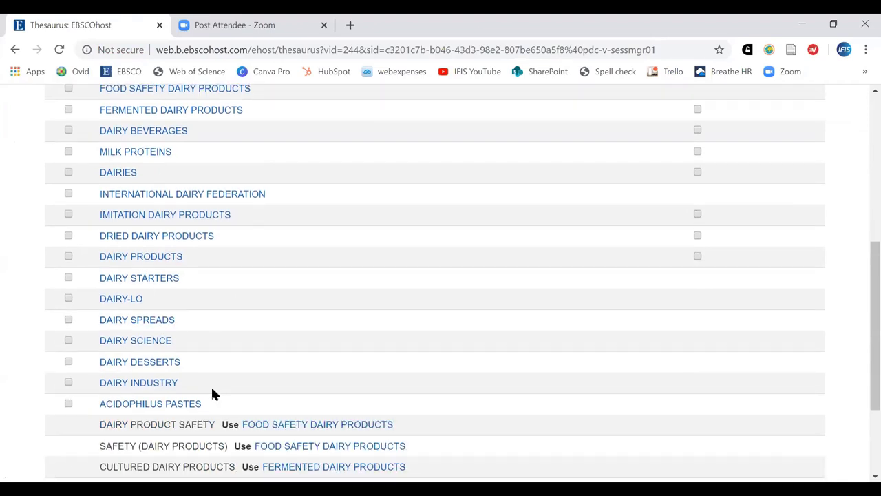
Step: Open the DAIRIES thesaurus entry and highlight DAIRY in DAIRY FACTORIES
left_click(113, 176)
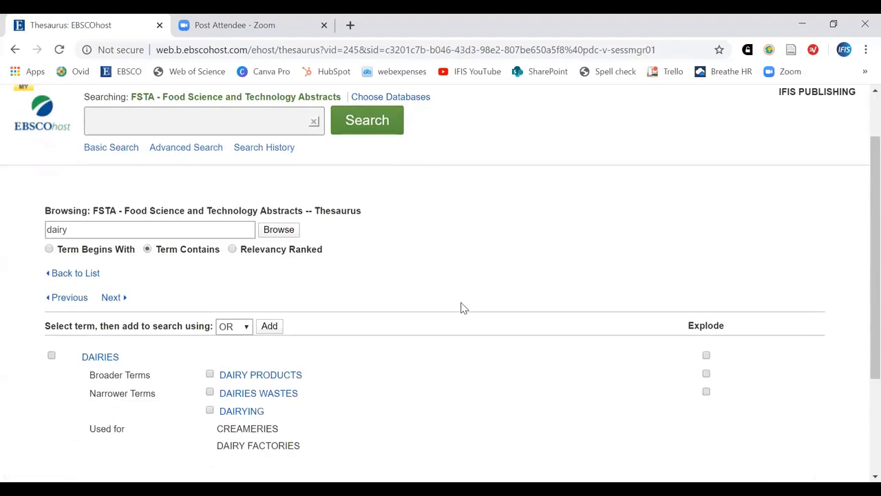
scroll(258, 305, "down", 2)
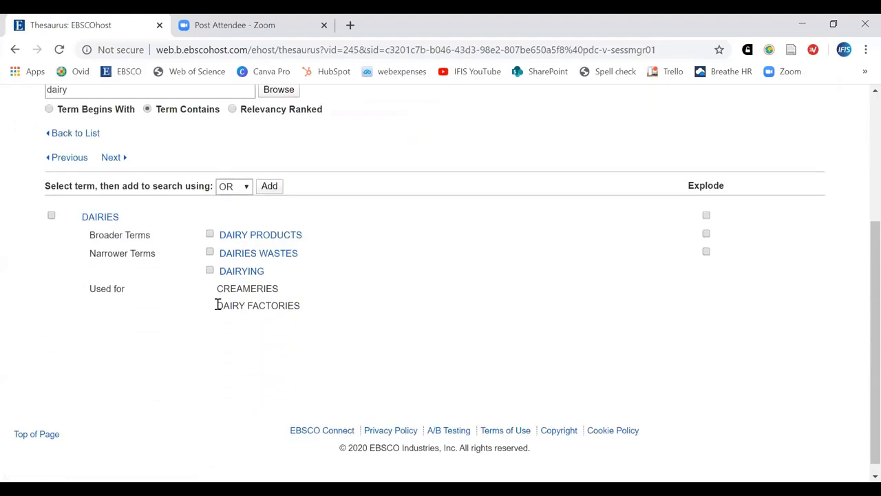
left_click_drag(217, 305, 247, 307)
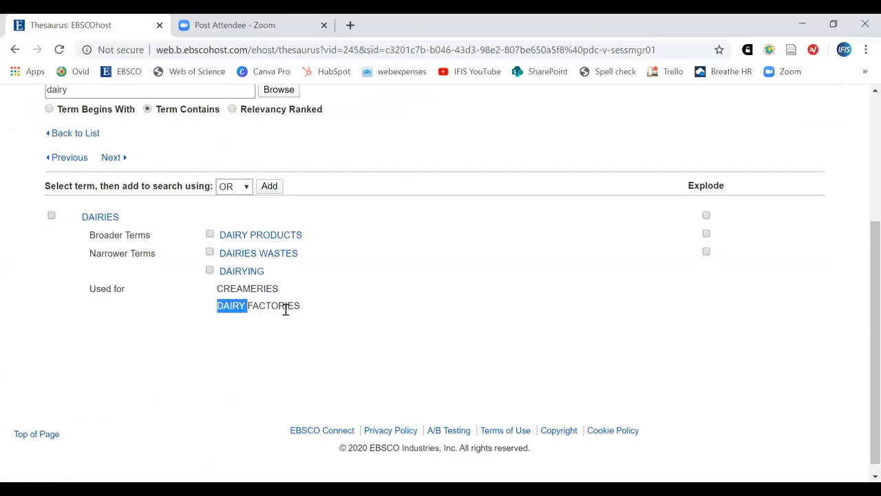
scroll(286, 310, "up", 2)
Step: Change the browse term back to dair* and scroll through the matching terms
left_click(85, 226)
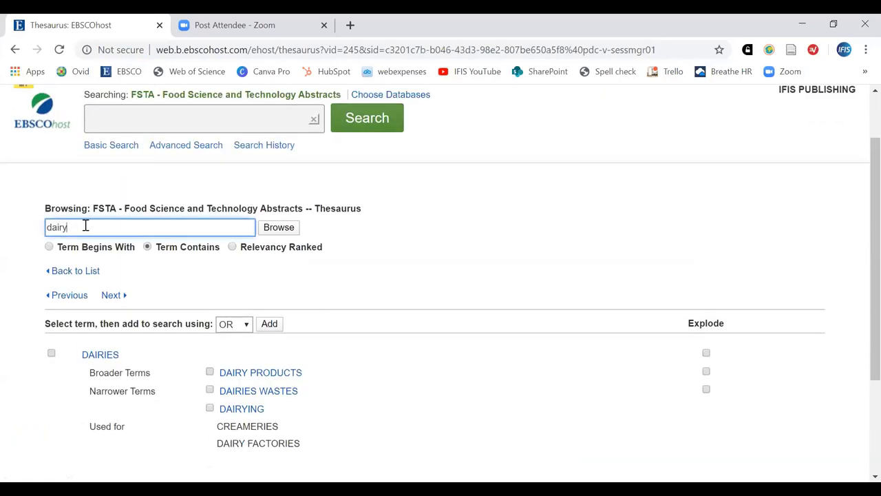
key("BackSpace")
key("BackSpace")
type("r*")
left_click(278, 228)
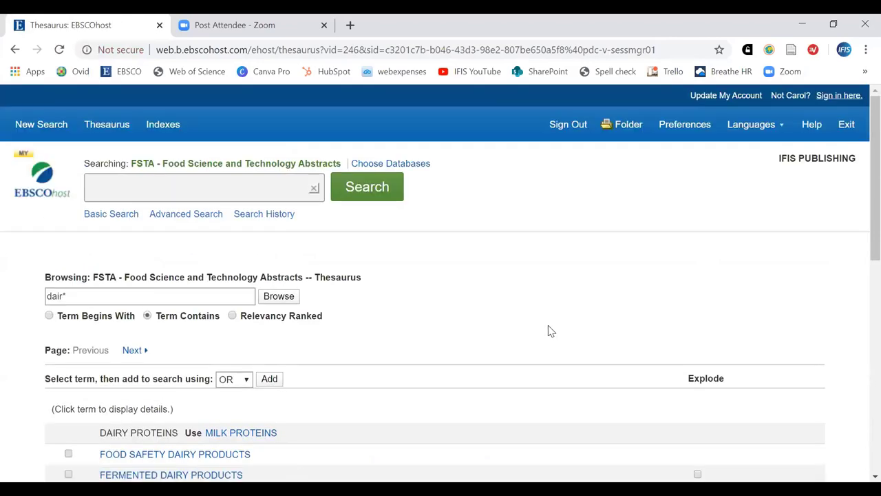
scroll(549, 324, "down", 3)
scroll(540, 335, "down", 1)
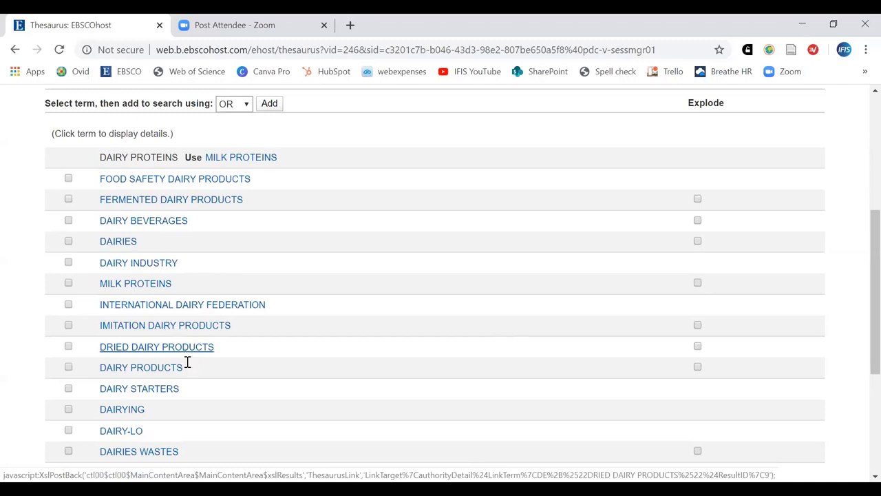
scroll(240, 407, "down", 1)
Step: Open DAIRIES WASTES to view broader terms DAIRIES and WASTES and narrower term DAIRIES EFFLUENTS
left_click(157, 387)
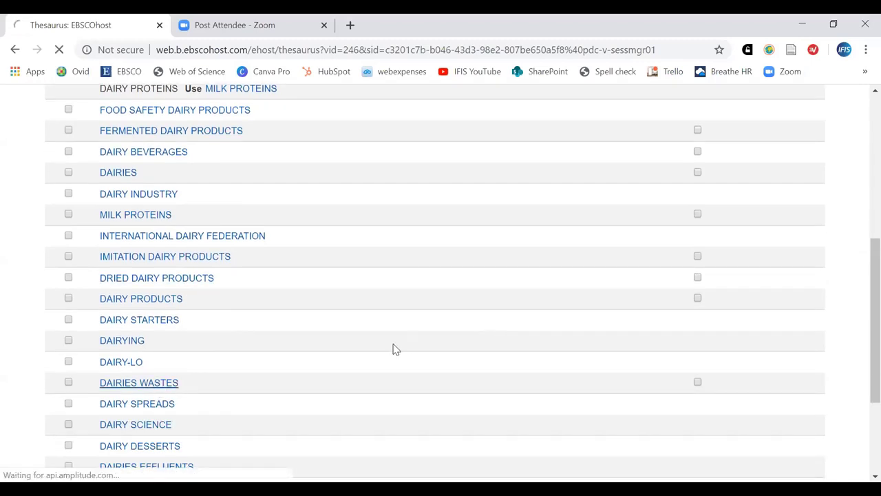
scroll(406, 363, "down", 1)
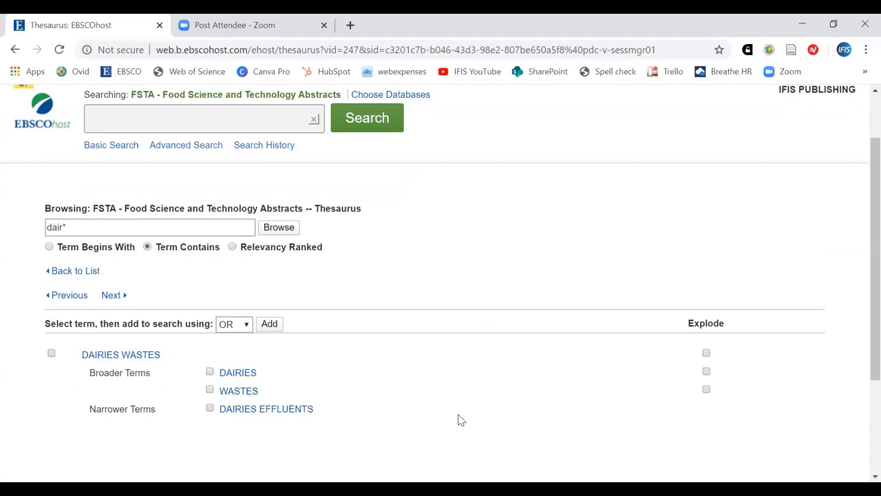
scroll(503, 378, "up", 1)
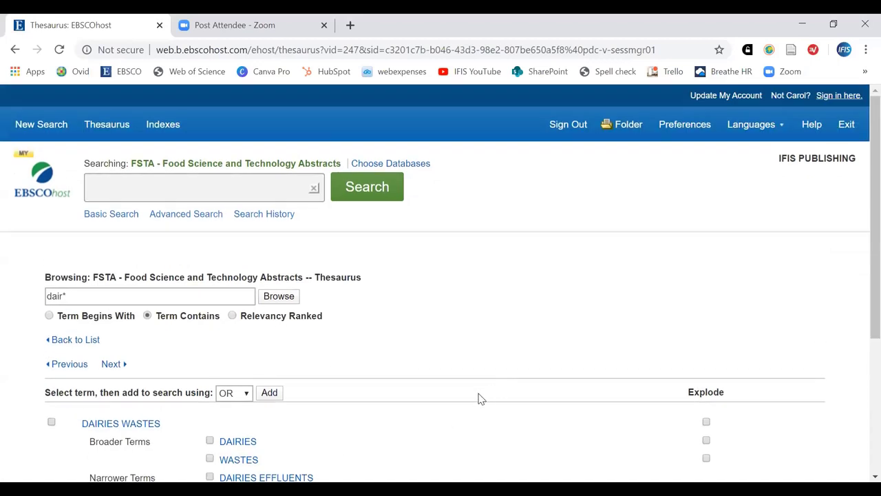
scroll(480, 399, "down", 1)
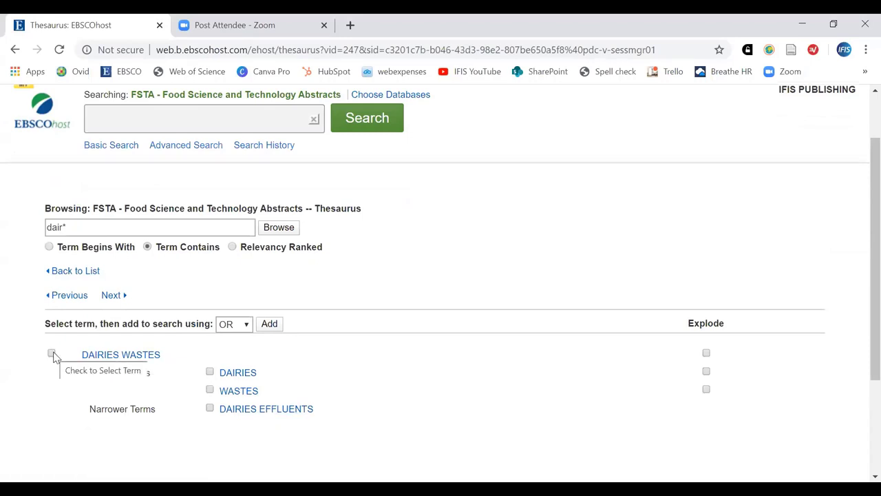
Step: Run a DE "DAIRIES WASTES" subject search, returning 100 records
left_click(52, 354)
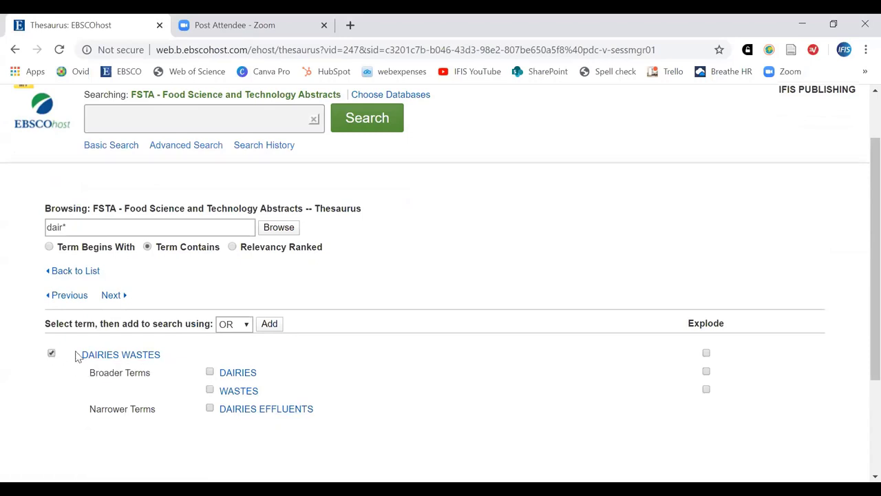
left_click(391, 123)
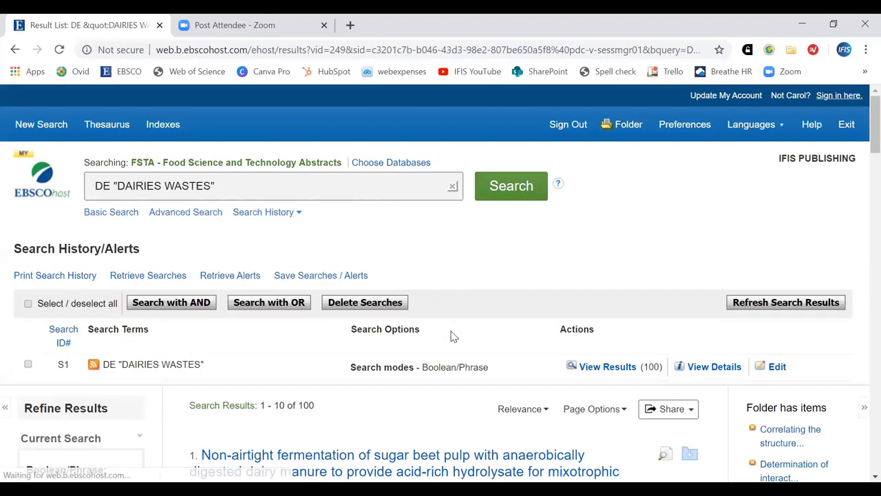
scroll(458, 340, "down", 2)
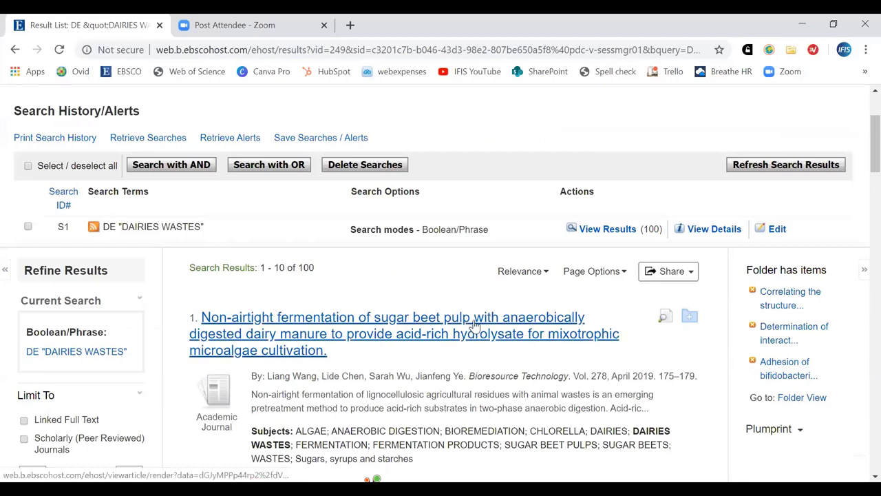
scroll(474, 325, "down", 1)
Step: Open the first result's full record to check its Keywords, then return to the thesaurus
left_click(391, 254)
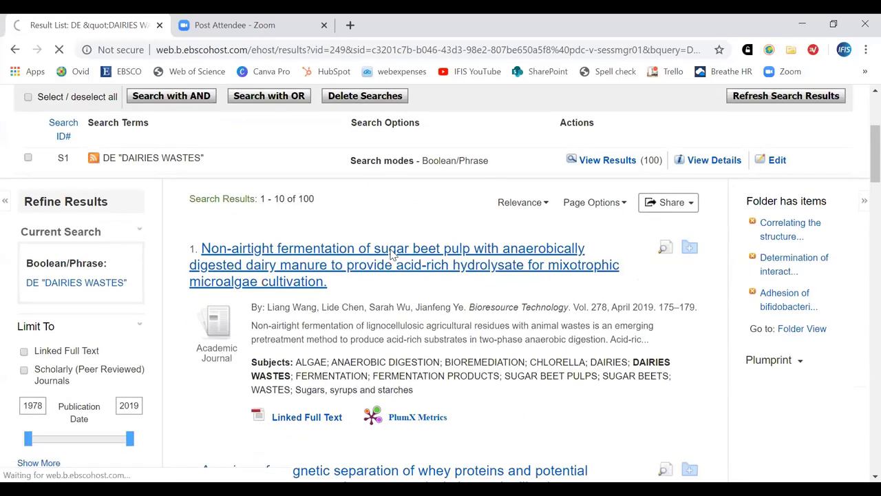
scroll(654, 351, "down", 2)
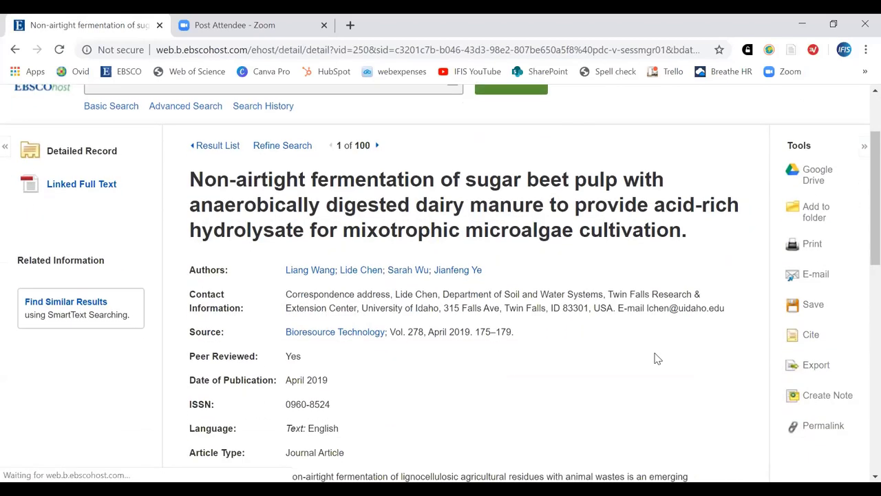
scroll(656, 359, "down", 4)
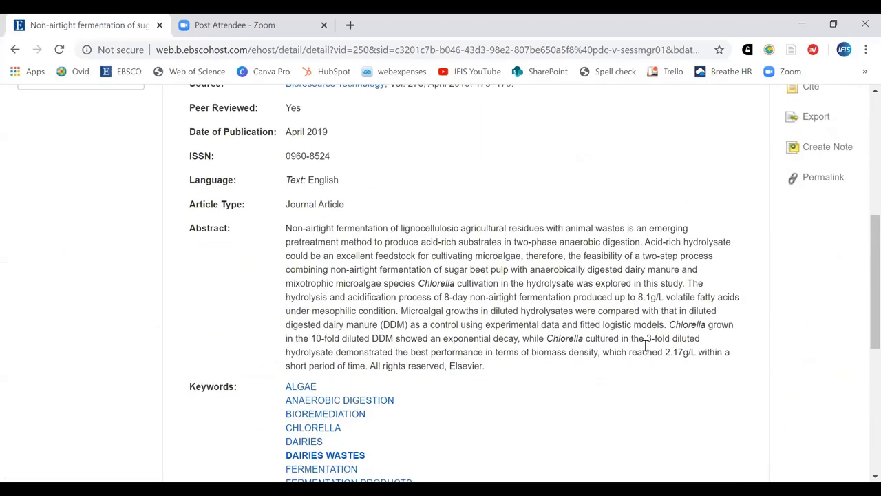
scroll(646, 347, "down", 1)
scroll(441, 366, "down", 1)
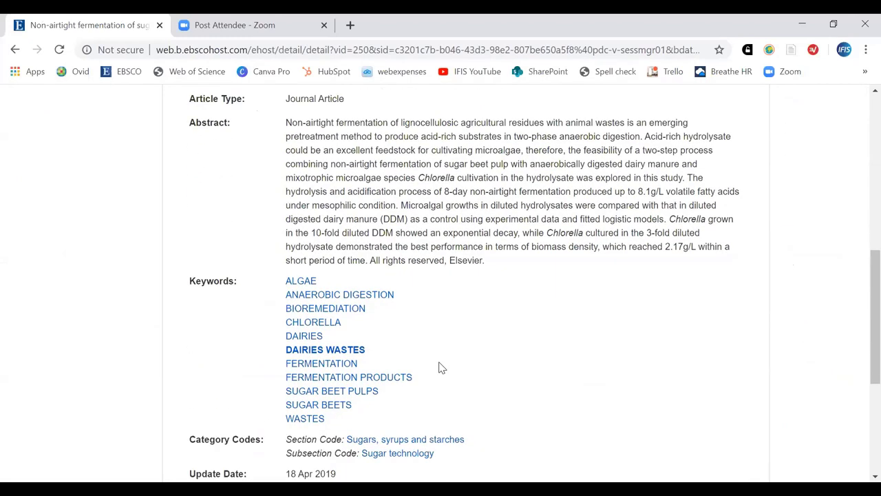
scroll(441, 366, "down", 1)
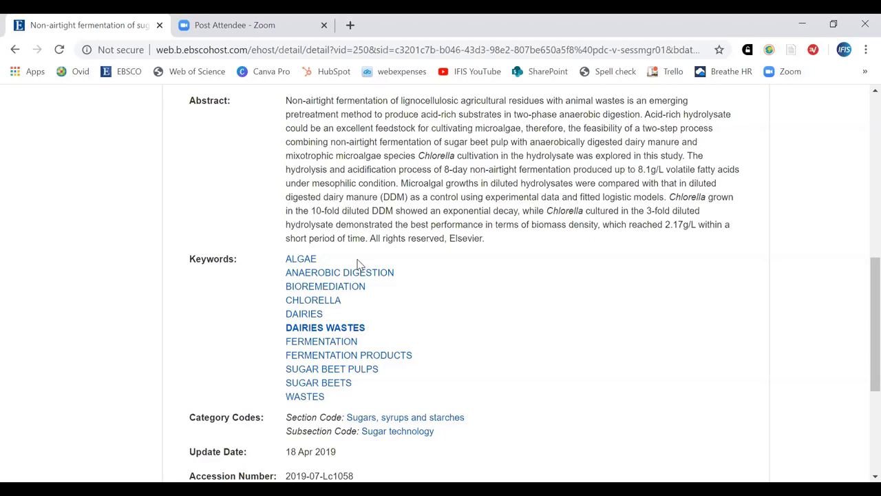
scroll(537, 303, "up", 3)
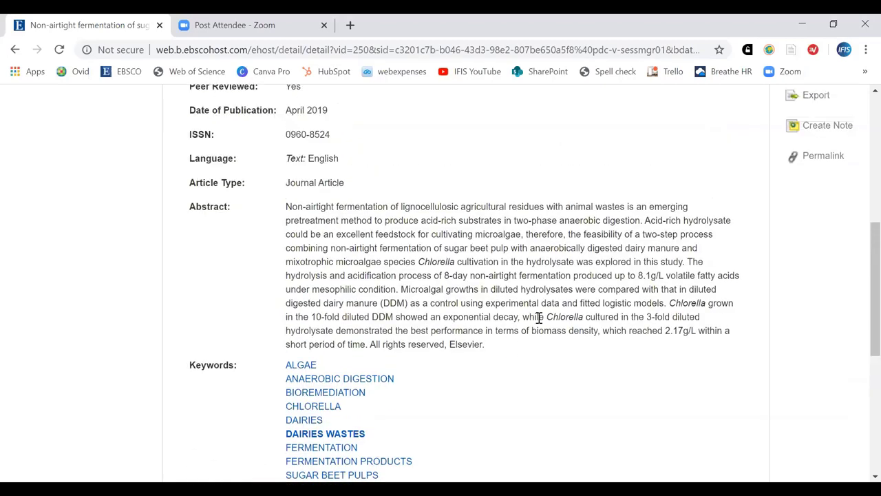
scroll(538, 320, "up", 3)
scroll(534, 320, "up", 8)
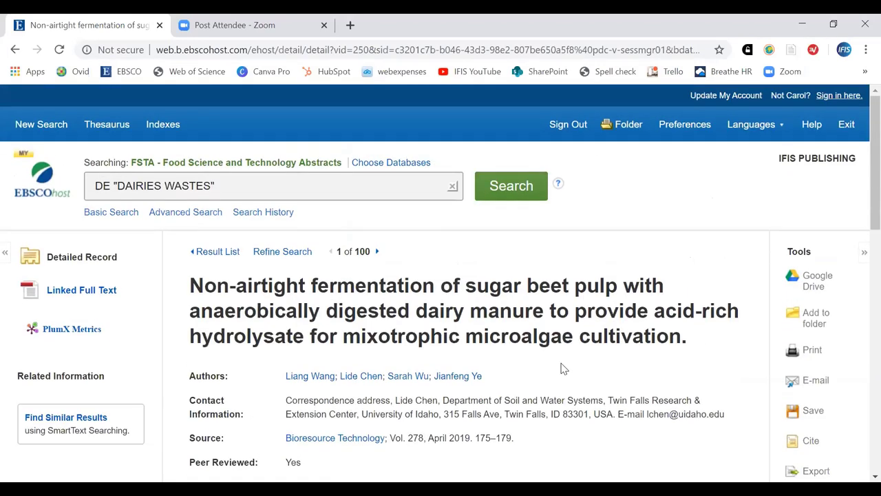
left_click(108, 129)
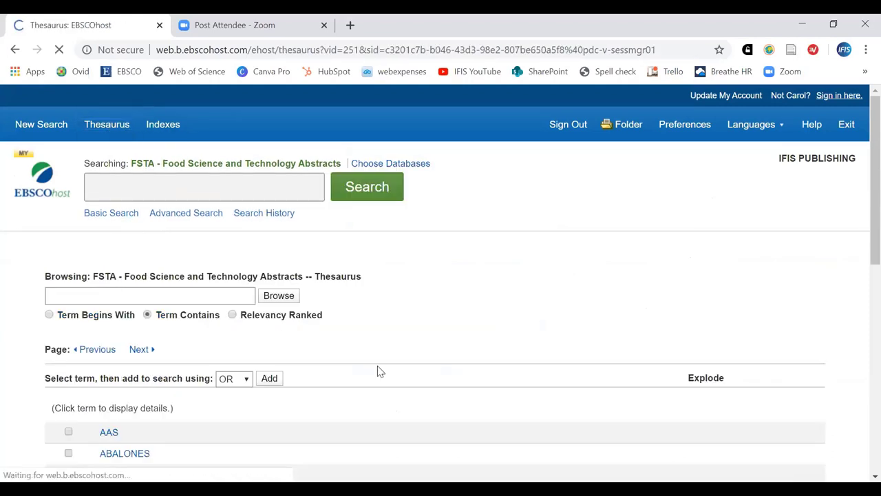
Step: Browse the thesaurus again using the earlier term fatty acid*
scroll(317, 379, "down", 1)
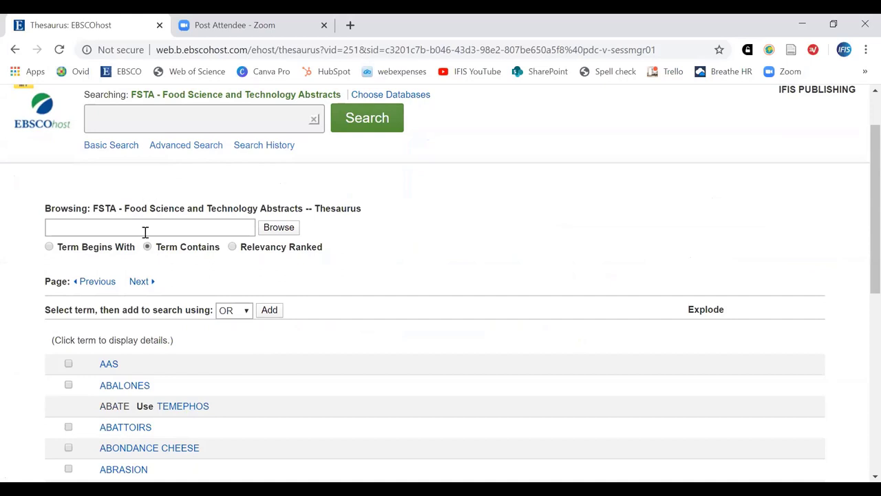
left_click(145, 230)
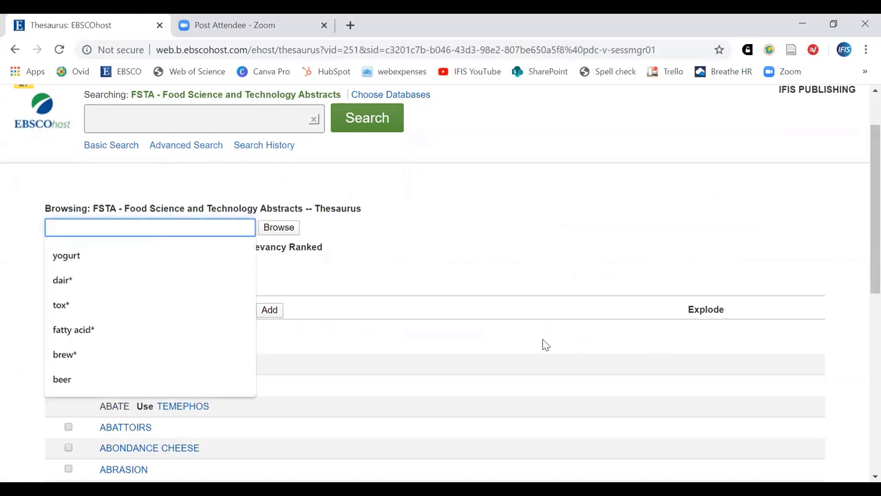
left_click(56, 332)
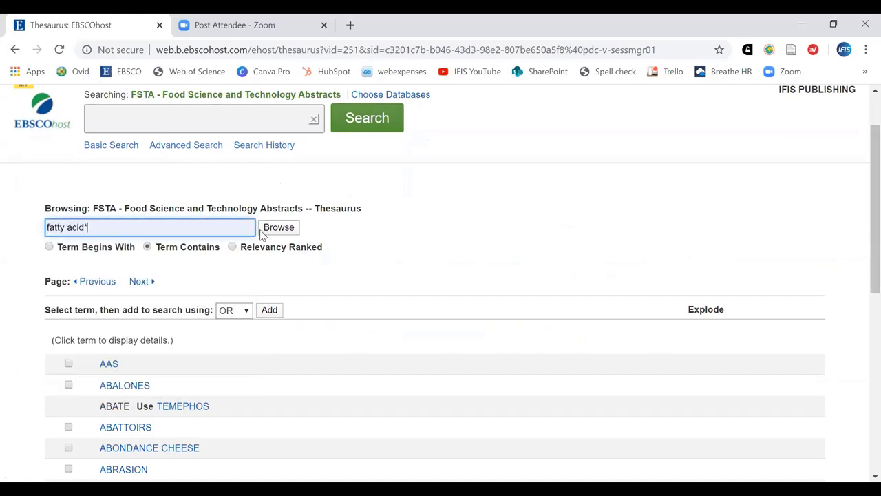
left_click(284, 228)
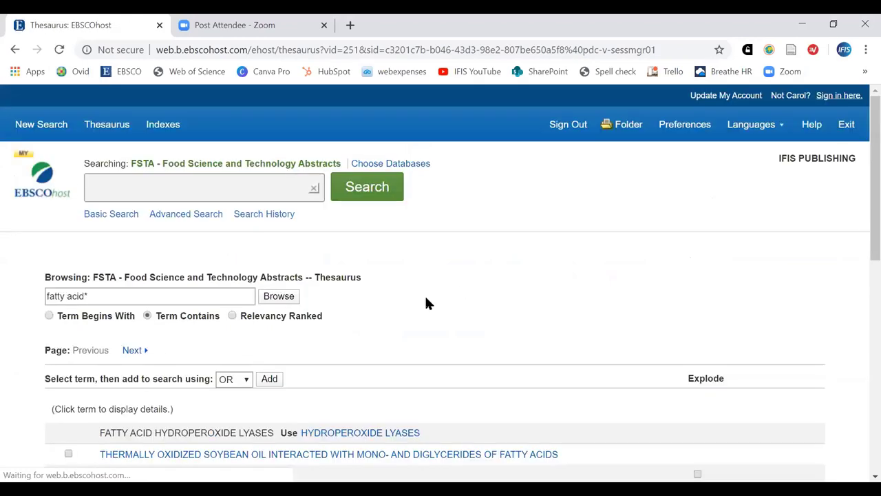
scroll(489, 320, "down", 3)
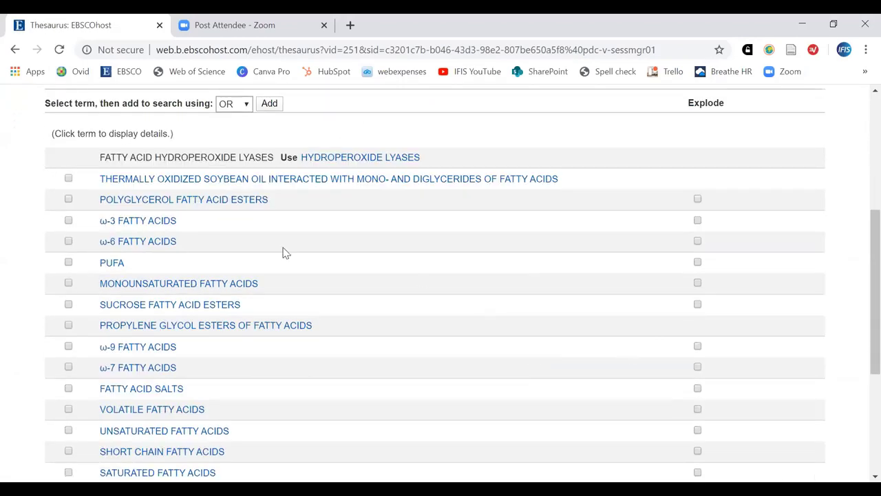
Step: Open the PUFA entry and go to its broader term UNSATURATED FATTY ACIDS
left_click(112, 265)
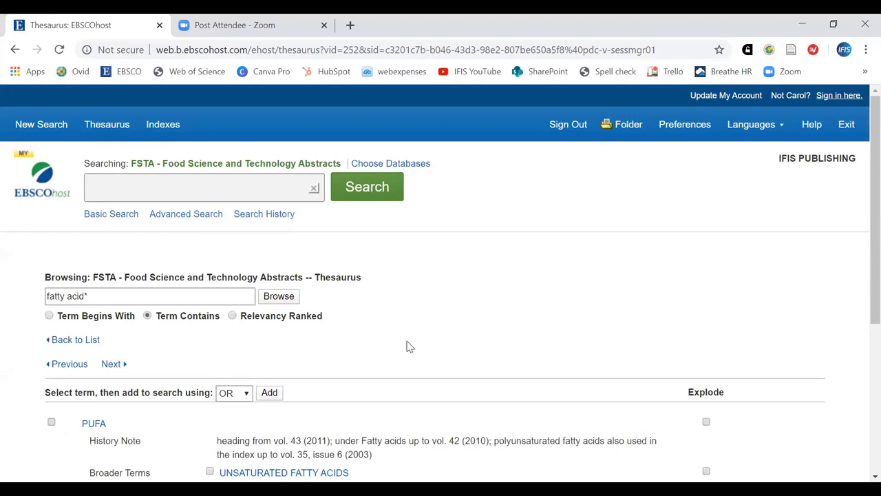
scroll(407, 347, "down", 1)
scroll(496, 342, "down", 1)
scroll(563, 340, "down", 1)
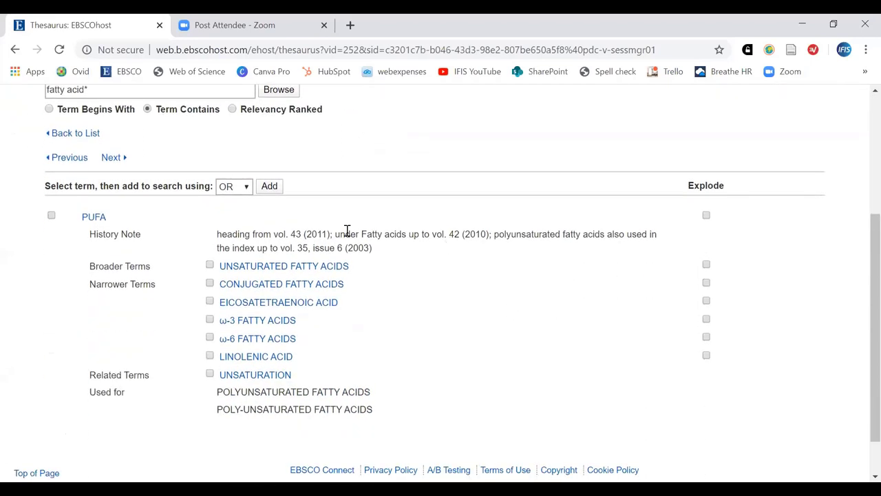
left_click(261, 273)
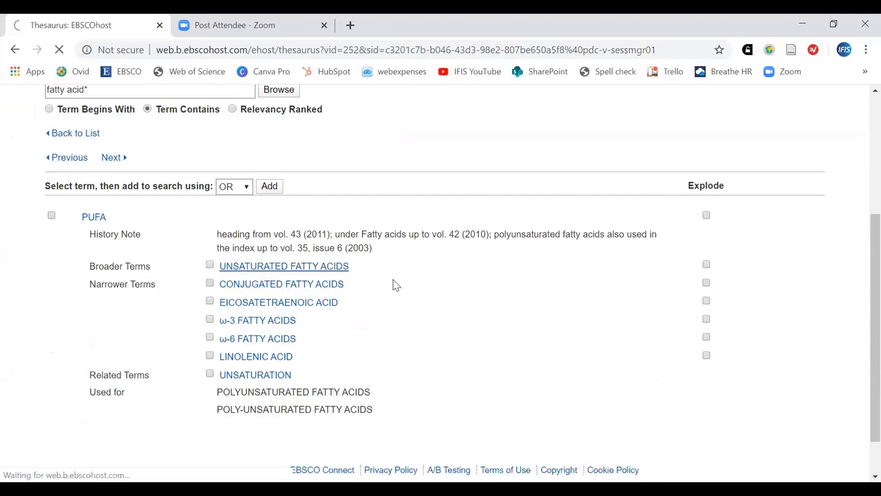
scroll(417, 397, "down", 2)
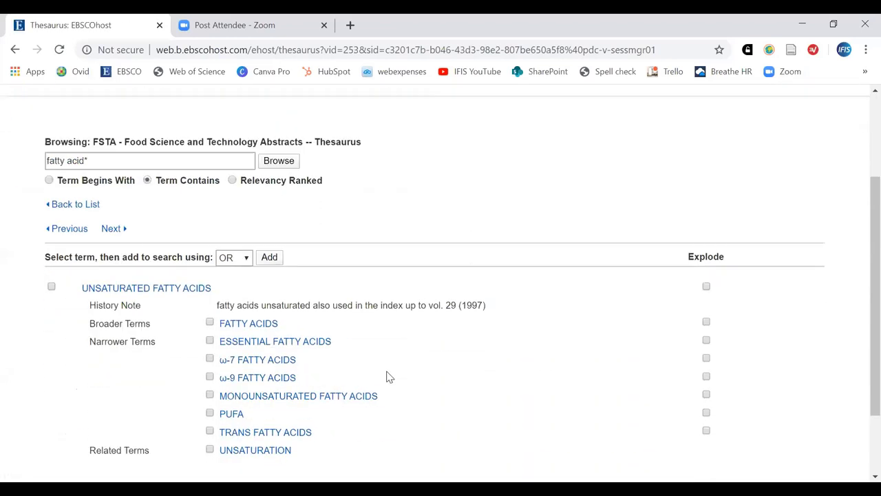
Step: Climb the broader terms from FATTY ACIDS through LIPIDS up to NUTRIENTS
left_click(265, 325)
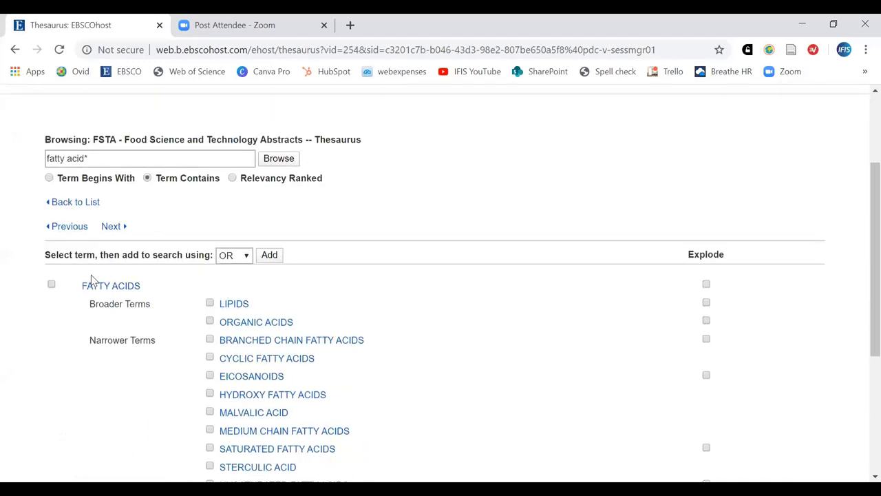
left_click(247, 305)
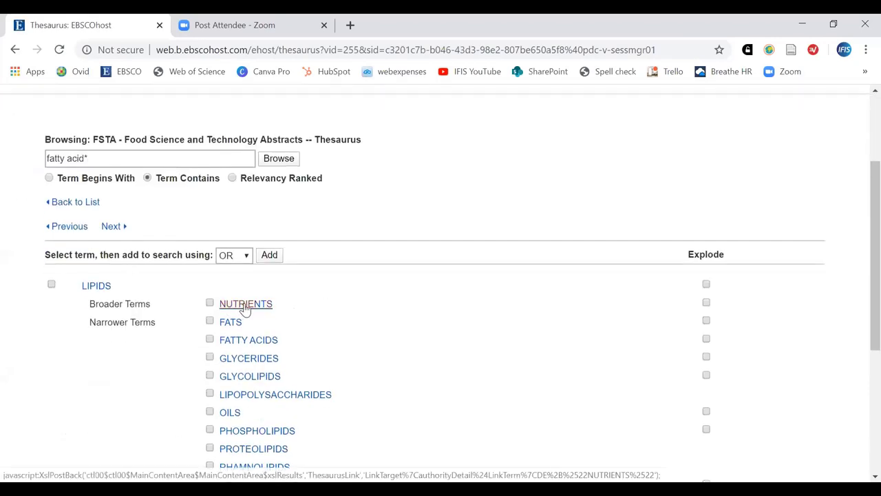
left_click(245, 306)
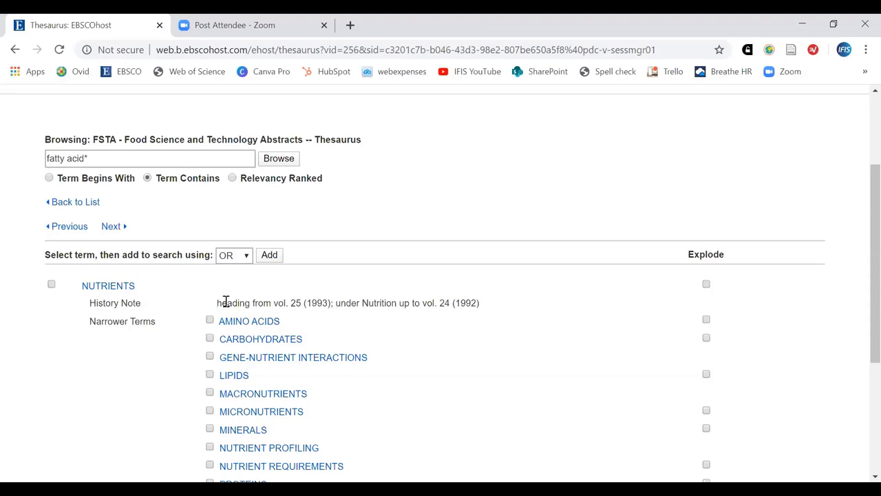
Step: Read the NUTRIENTS history note and open its narrower term VITAMINS
left_click_drag(226, 302, 303, 304)
left_click(382, 335)
scroll(455, 377, "up", 1)
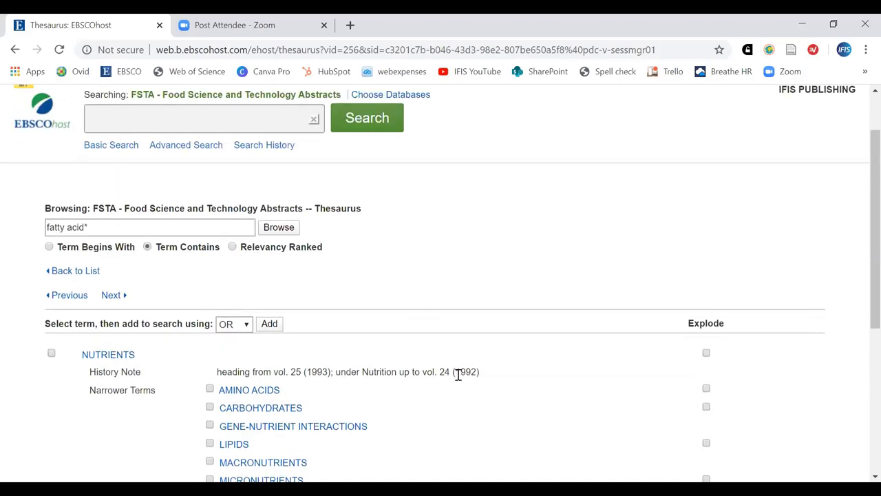
scroll(461, 377, "down", 2)
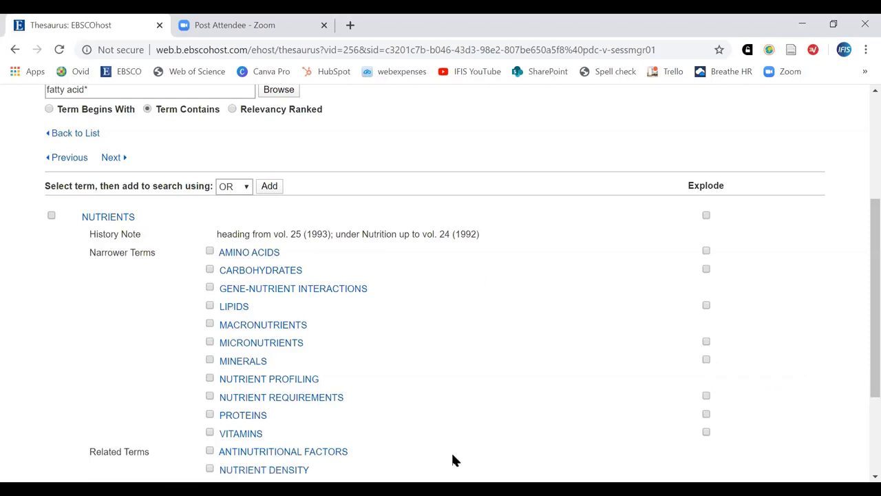
left_click(242, 436)
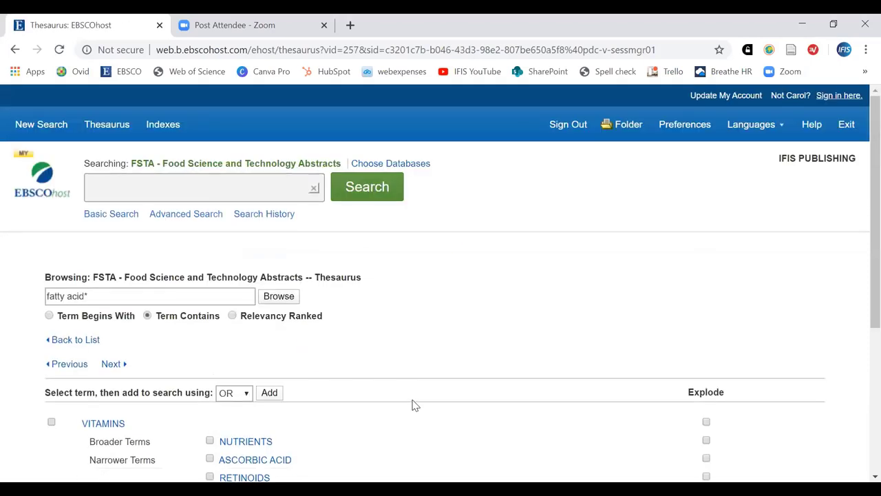
Step: Go from VITAMINS to VITAMIN E, then VITAMIN E STATUS, then its broader term MICRONUTRIENT STATUS
scroll(414, 405, "down", 2)
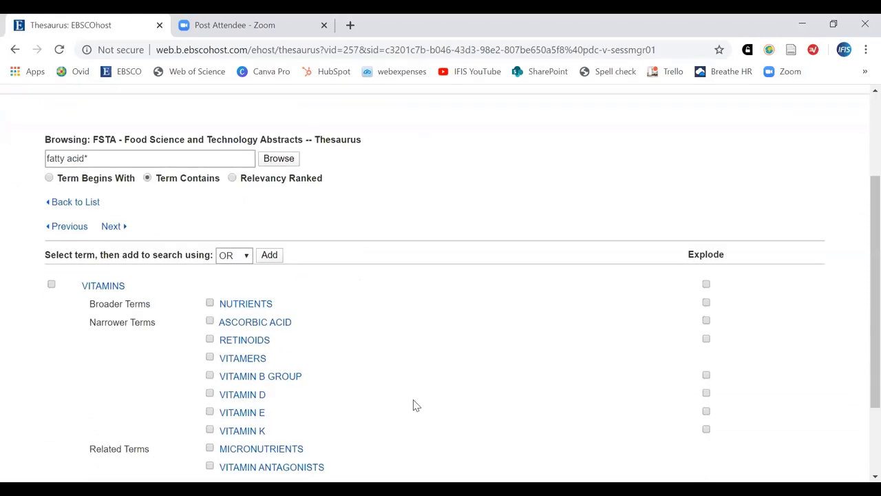
left_click(249, 414)
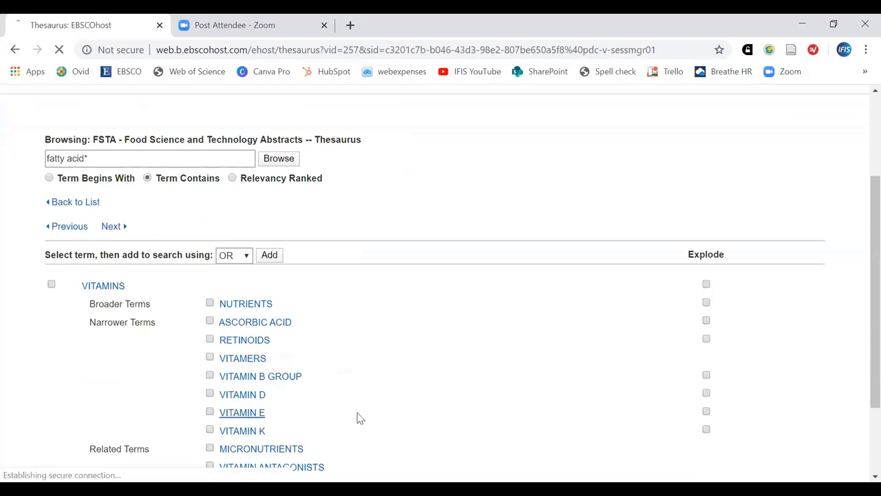
scroll(483, 407, "down", 3)
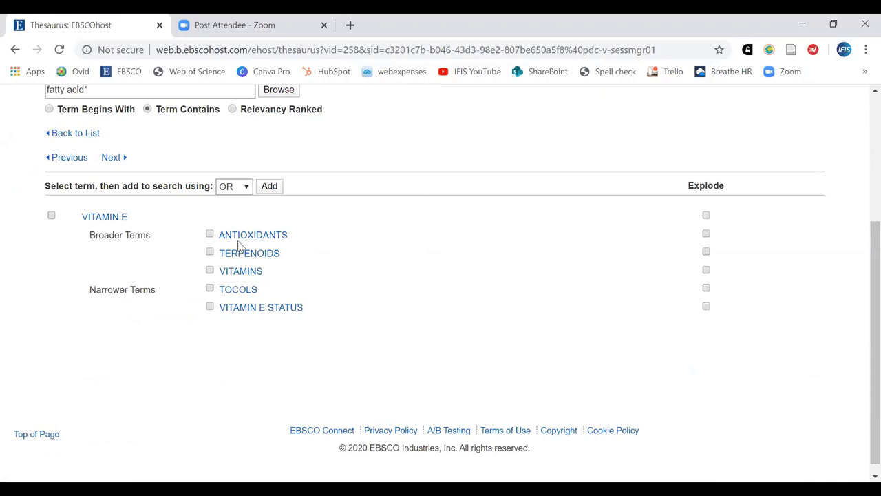
left_click(234, 314)
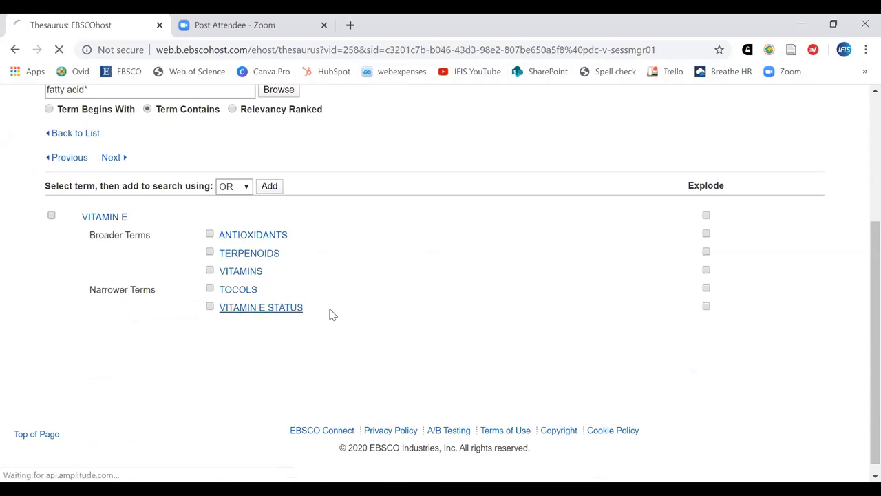
scroll(337, 322, "down", 3)
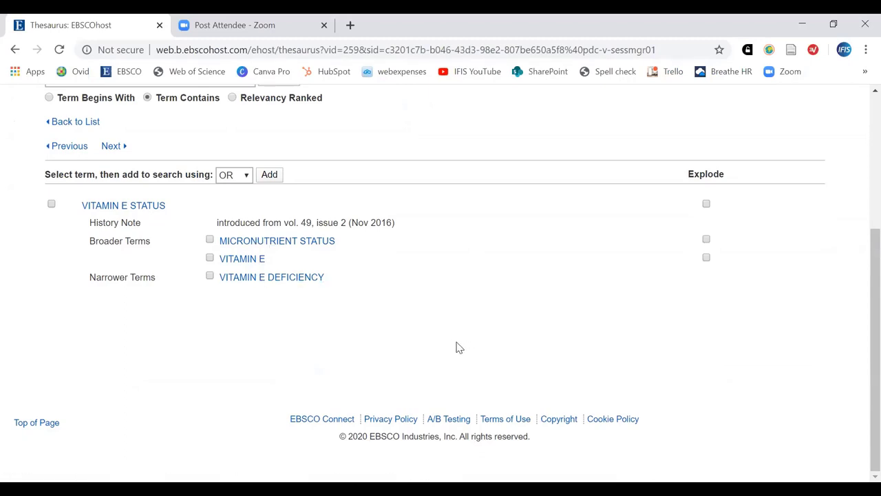
scroll(454, 338, "up", 1)
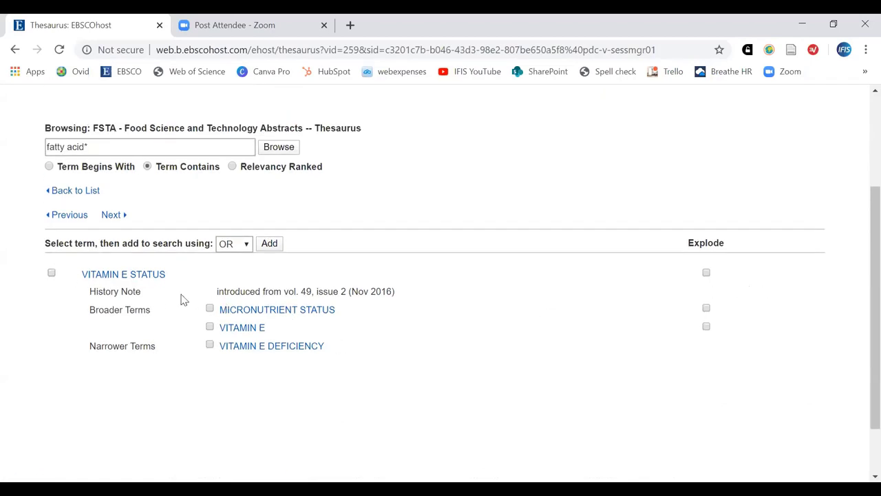
left_click(243, 314)
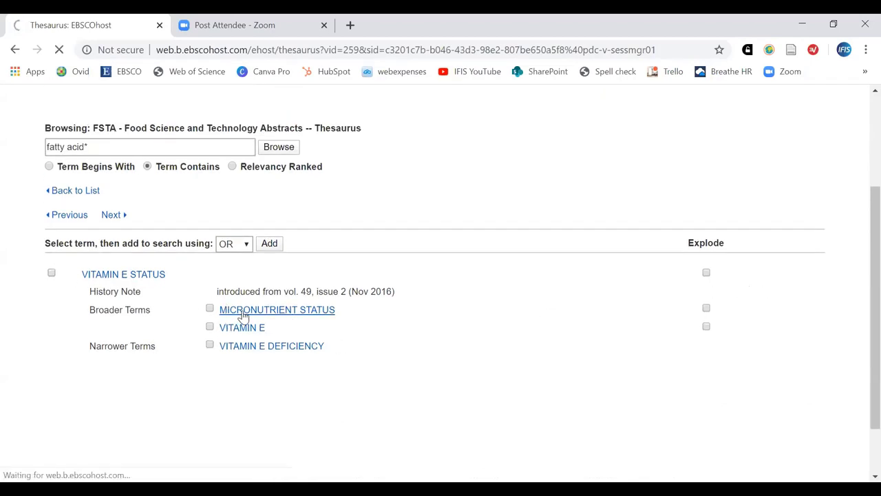
scroll(472, 348, "down", 3)
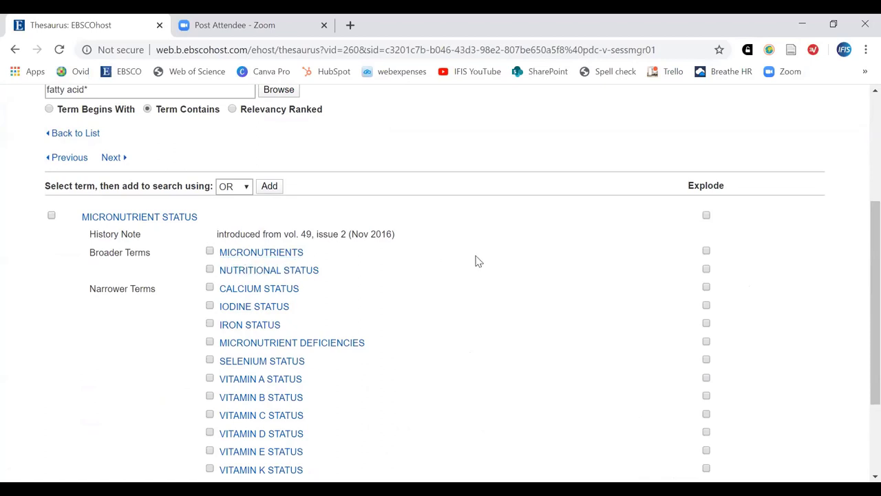
Step: Deselect MICRONUTRIENTS and select MICRONUTRIENT STATUS with Explode ticked
left_click(706, 252)
left_click(706, 251)
left_click(210, 251)
left_click(706, 216)
Step: Add exploded MICRONUTRIENT STATUS with OR, covering CALCIUM STATUS through ZINC STATUS
scroll(376, 303, "down", 2)
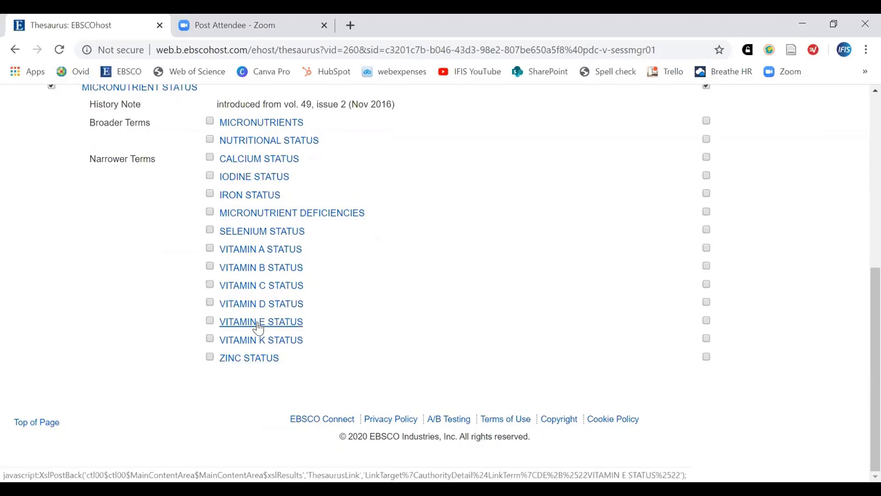
scroll(365, 329, "up", 1)
scroll(365, 328, "up", 1)
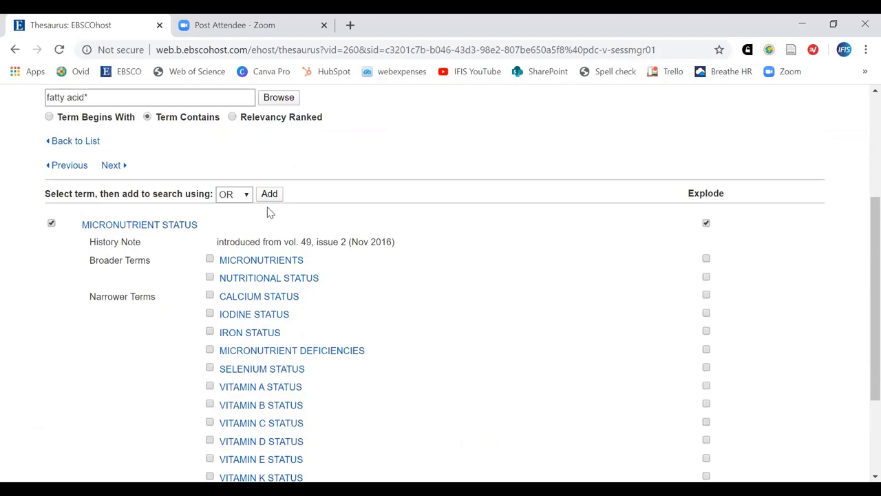
scroll(624, 340, "up", 2)
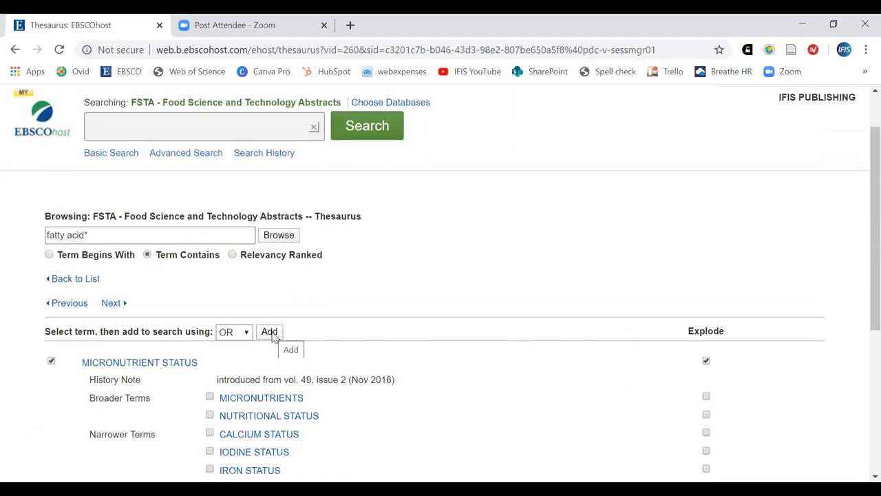
left_click(271, 333)
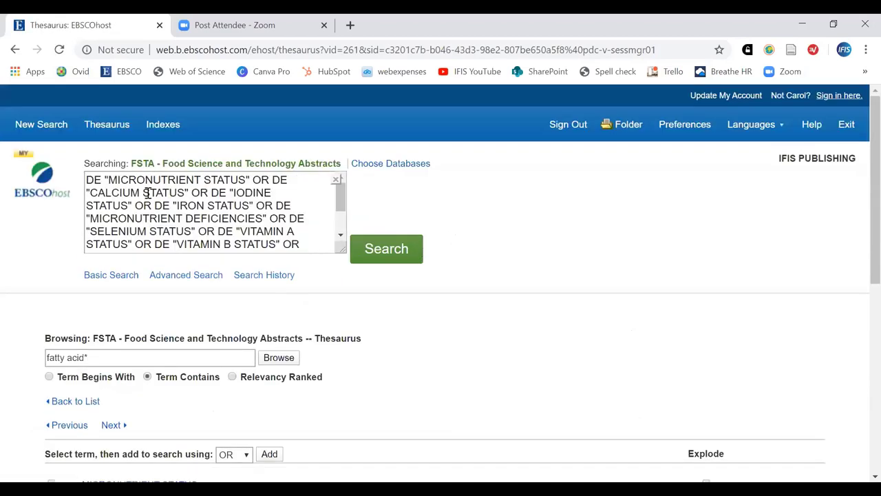
scroll(147, 197, "down", 3)
scroll(513, 386, "down", 2)
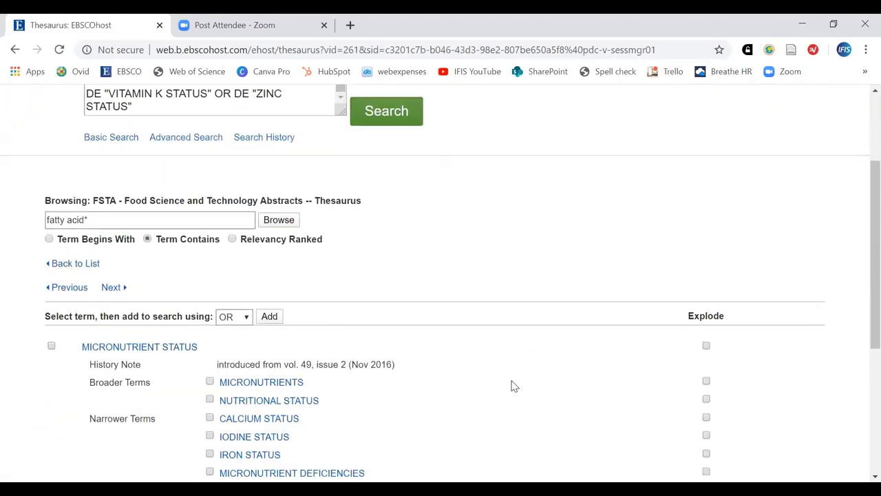
scroll(513, 385, "down", 3)
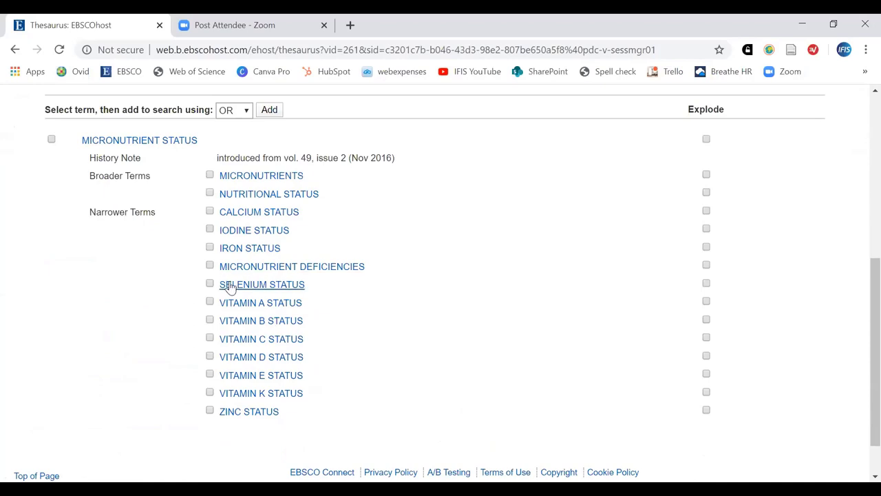
Step: Open CALCIUM STATUS, tick Explode, and OR it into the existing query
left_click(258, 213)
scroll(509, 380, "down", 2)
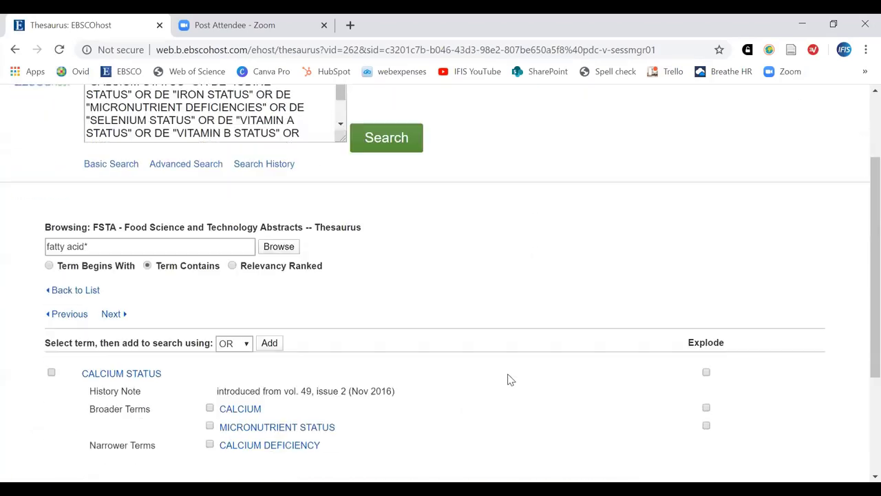
scroll(508, 380, "down", 2)
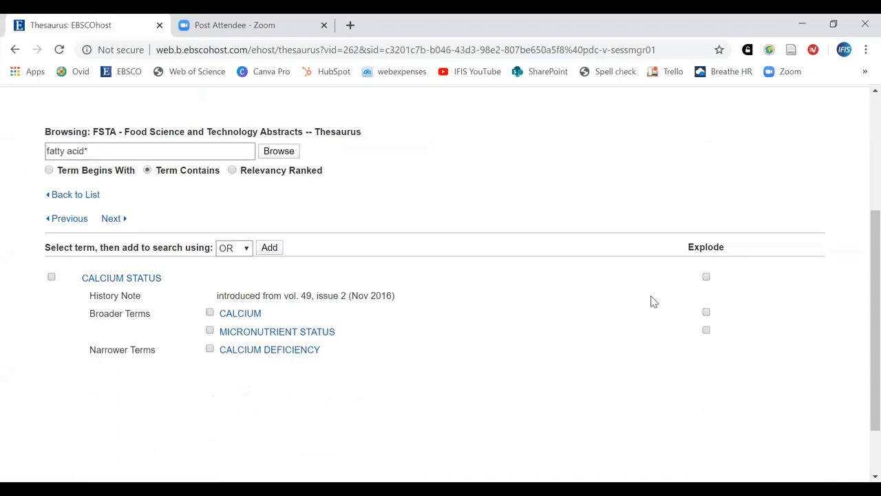
left_click(706, 276)
scroll(449, 392, "up", 1)
left_click(279, 318)
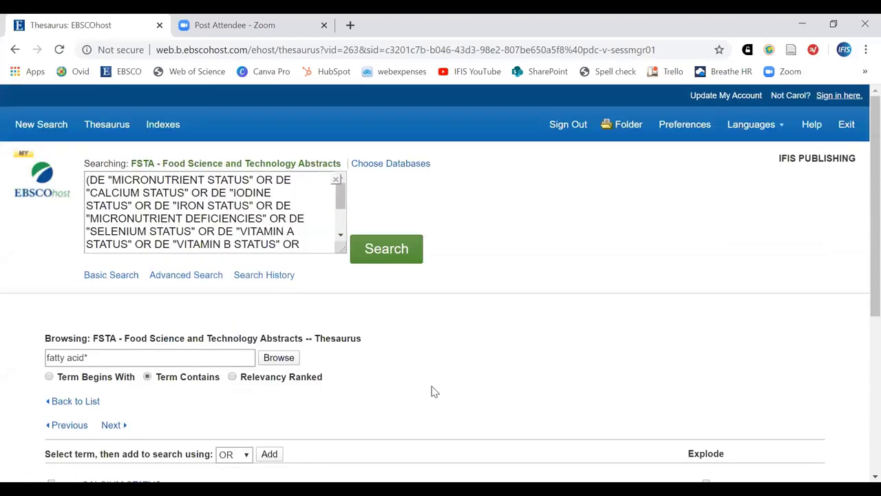
Step: Run the combined exploded subject search
scroll(237, 205, "down", 2)
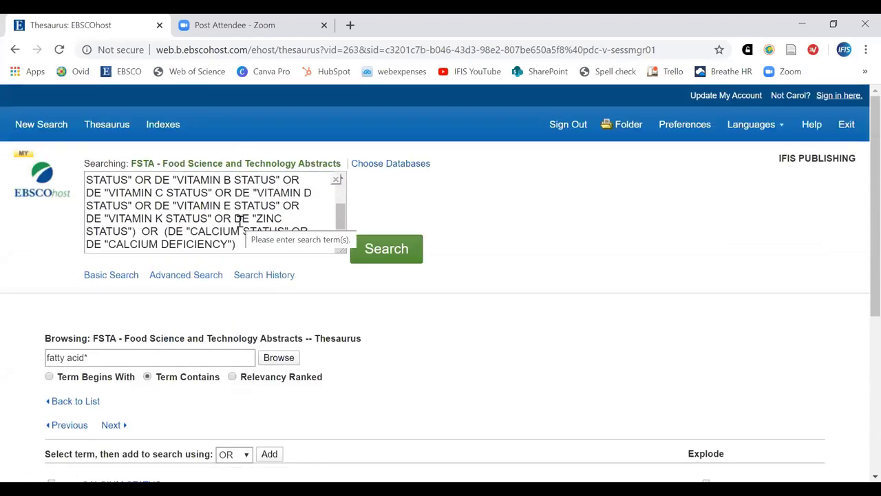
scroll(272, 221, "up", 2)
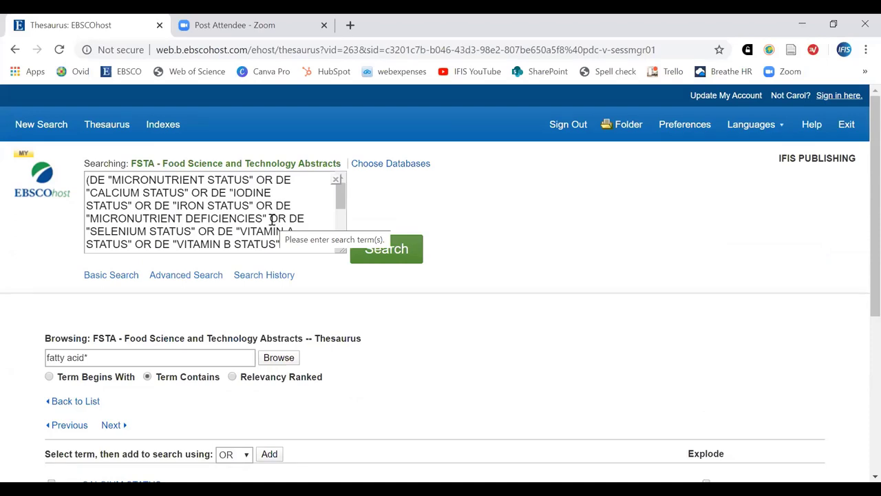
left_click(385, 252)
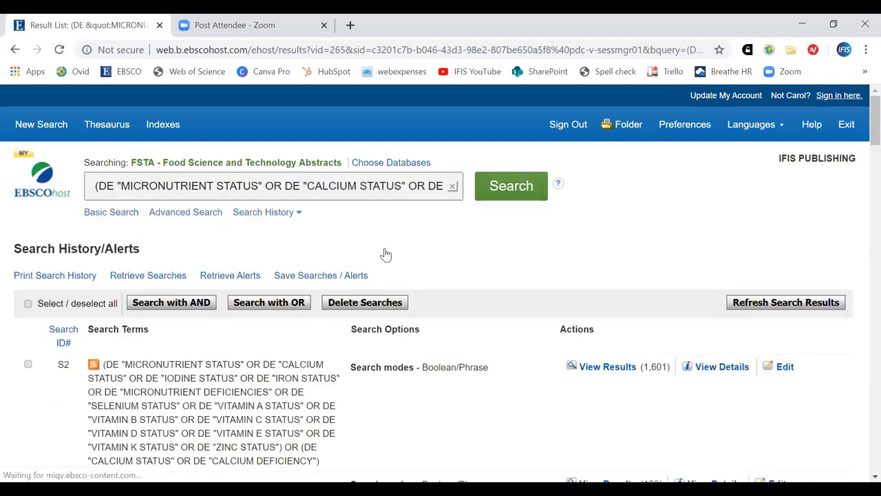
Step: Scroll the 1,601 S2 results, led by the JiVitA-1 Bangladesh adolescents micronutrient study
scroll(452, 322, "down", 2)
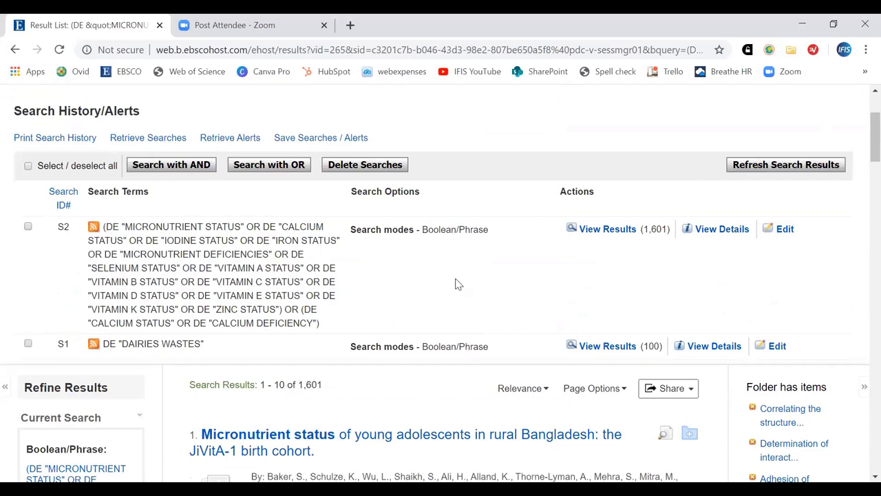
scroll(440, 293, "up", 1)
scroll(441, 293, "up", 1)
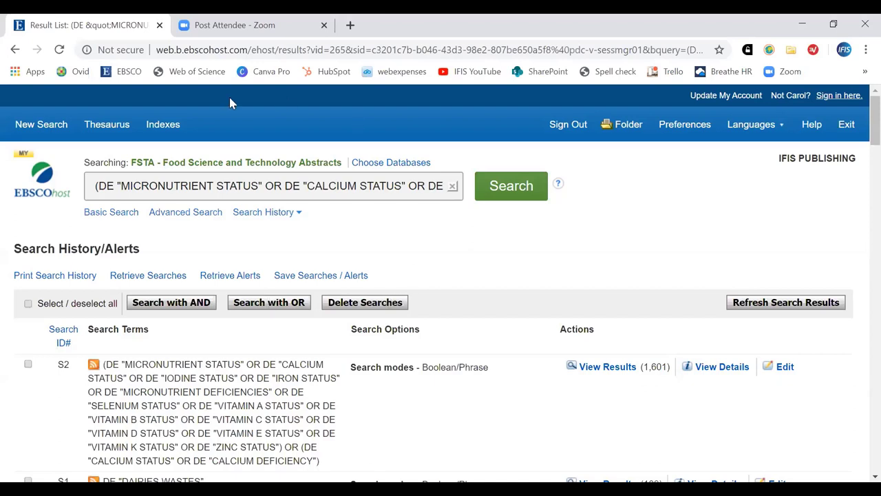
Step: Browse the thesaurus for feed* and open the FEEDS term
left_click(113, 128)
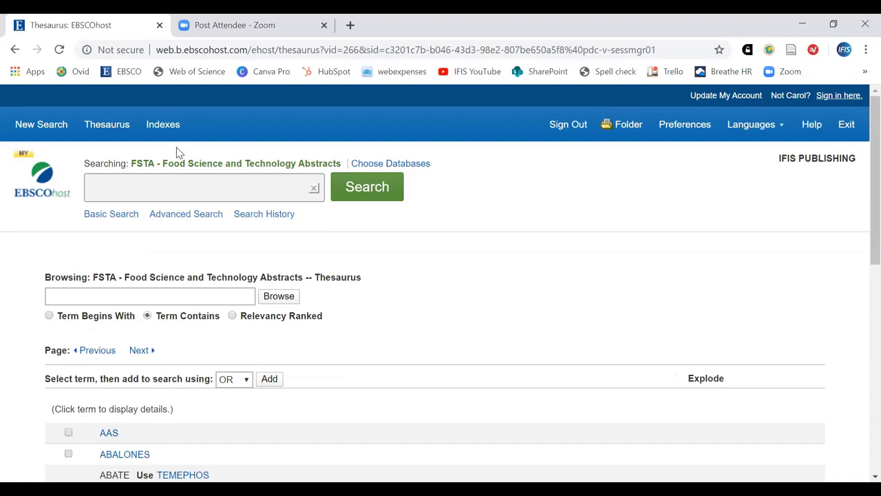
left_click(207, 296)
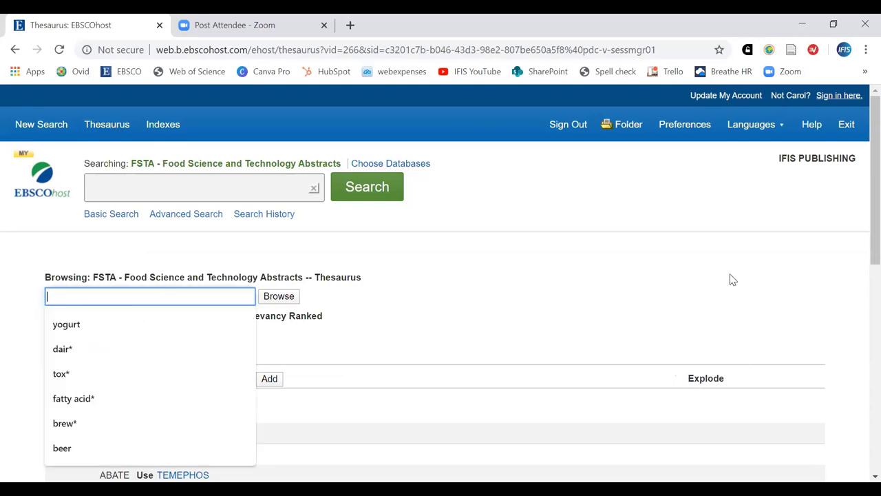
type("feed*")
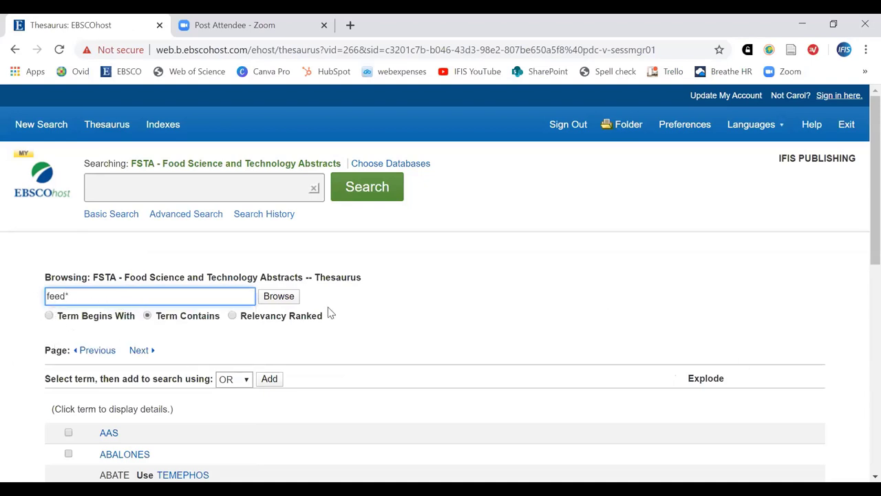
left_click(278, 296)
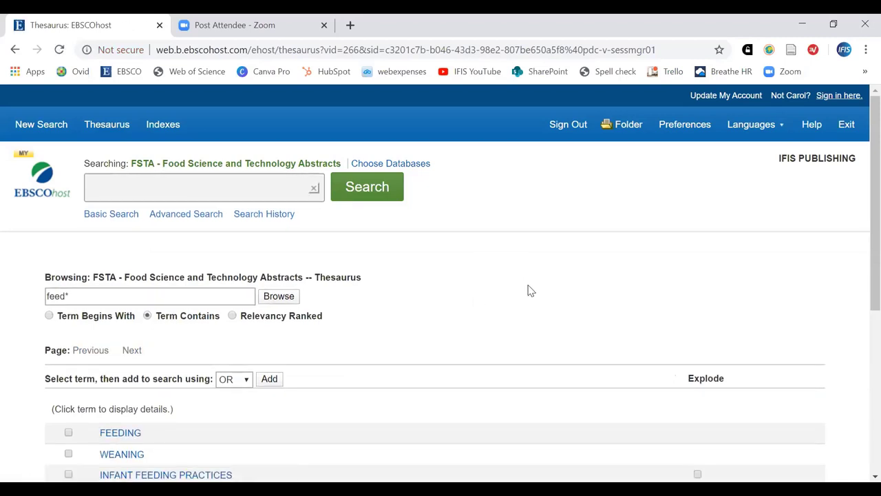
scroll(528, 291, "down", 2)
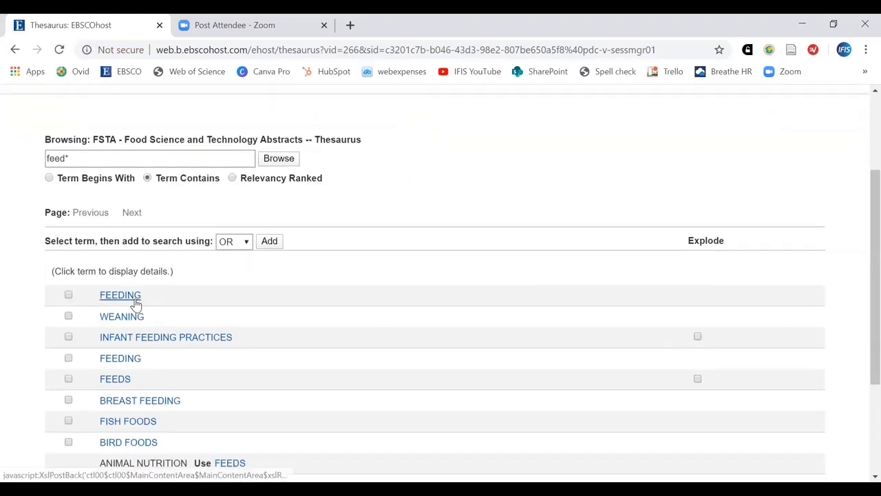
left_click(115, 381)
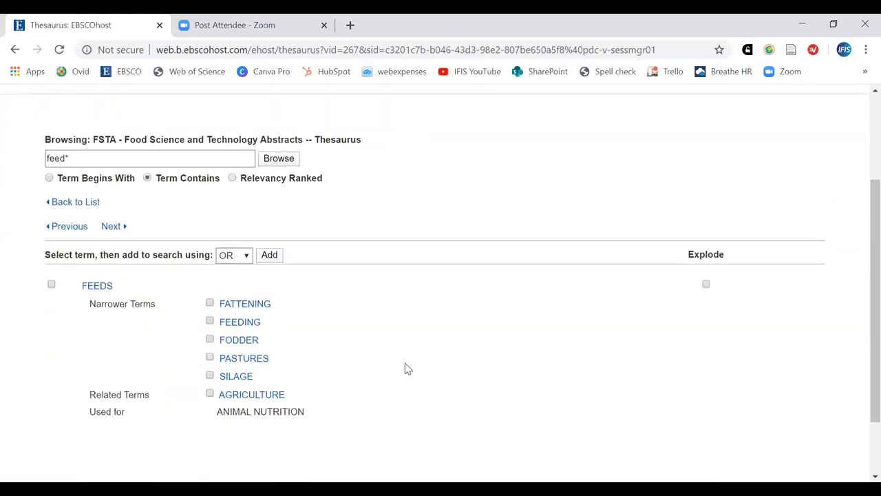
Step: Explode FEEDS, add it to the query and run the search (29,554 results)
left_click(706, 285)
scroll(389, 322, "up", 1)
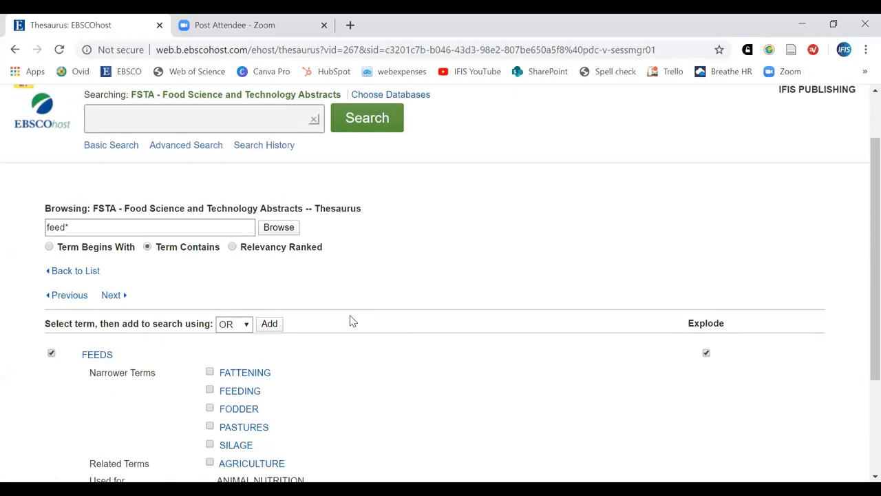
left_click(271, 328)
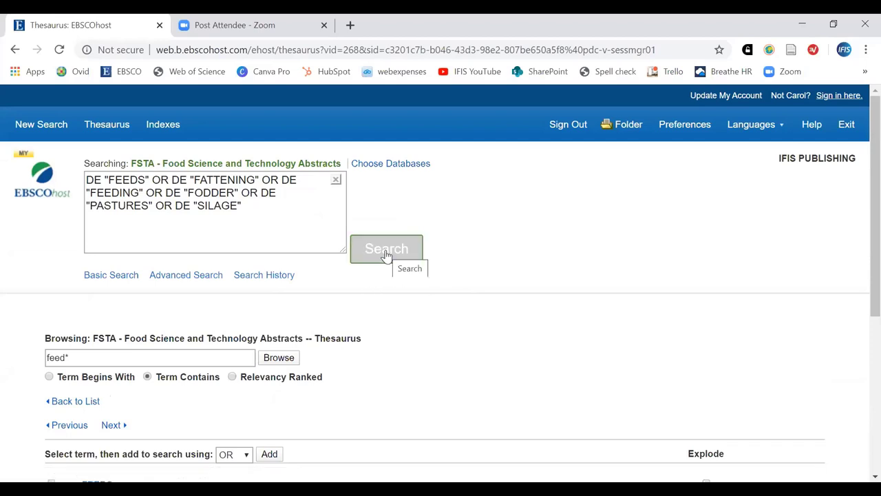
left_click(386, 254)
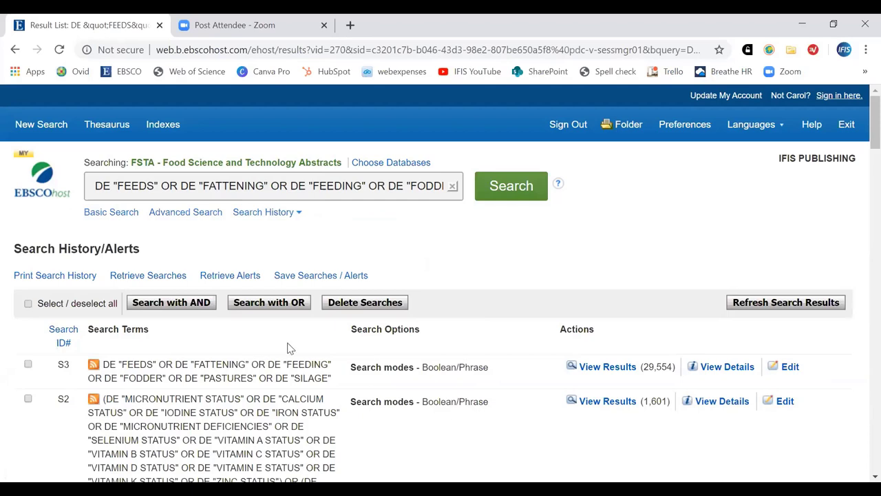
Step: Delete searches S1 and S2 (micronutrient status, DAIRIES WASTES) from the search history
scroll(275, 375, "down", 1)
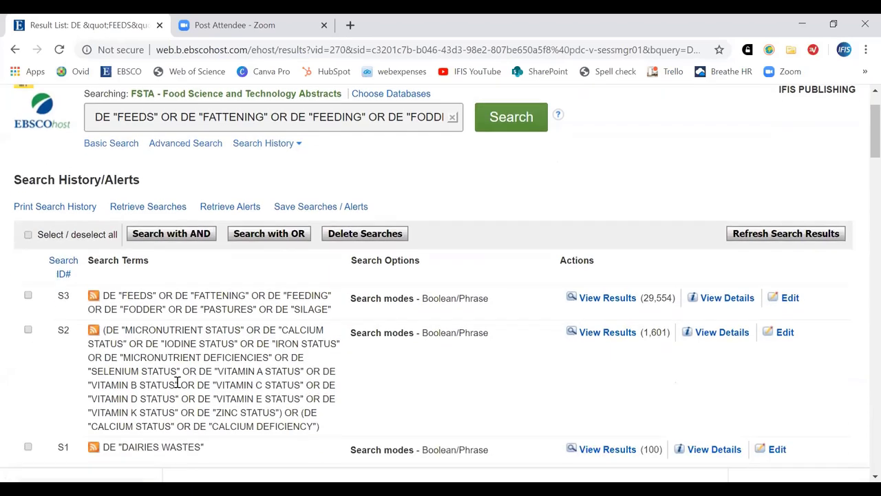
left_click(28, 329)
left_click(377, 236)
left_click(513, 157)
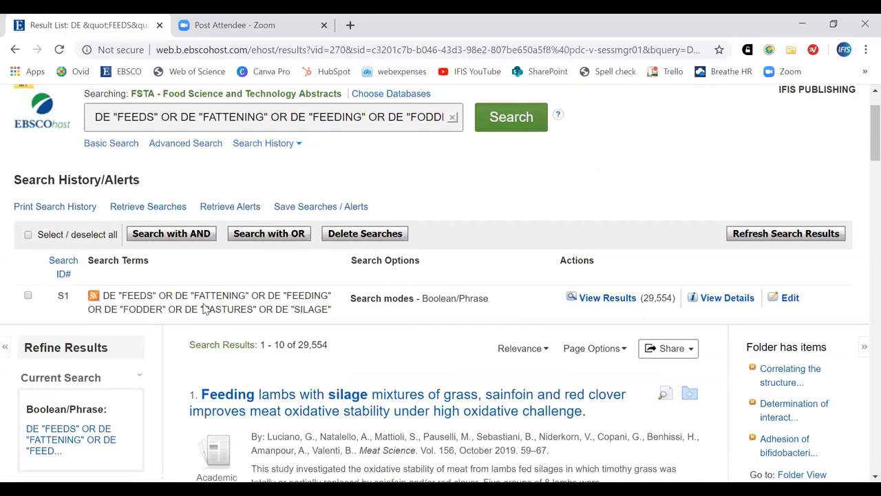
scroll(239, 311, "up", 1)
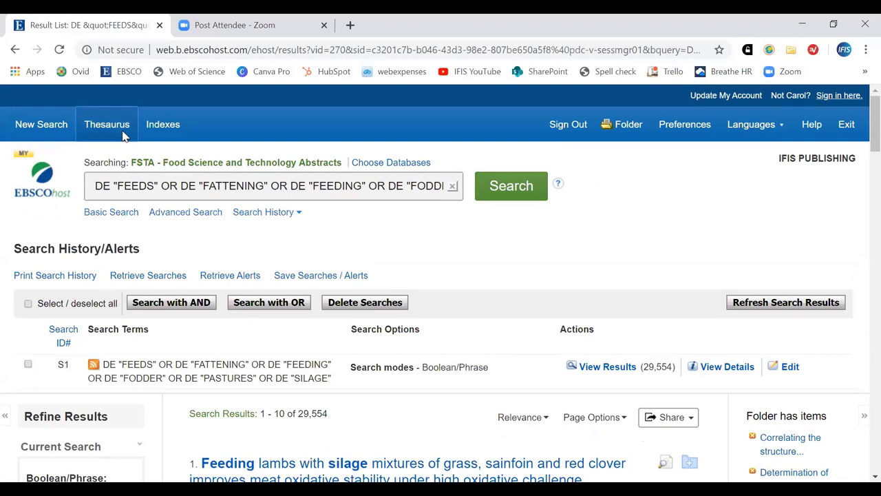
Step: Browse the thesaurus for cheese* and open the CHEESE VARIETIES term
left_click(101, 128)
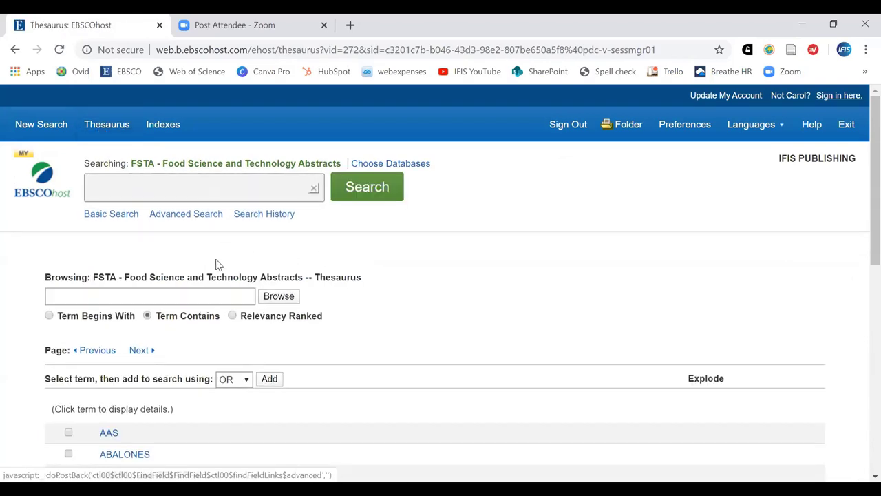
left_click(163, 297)
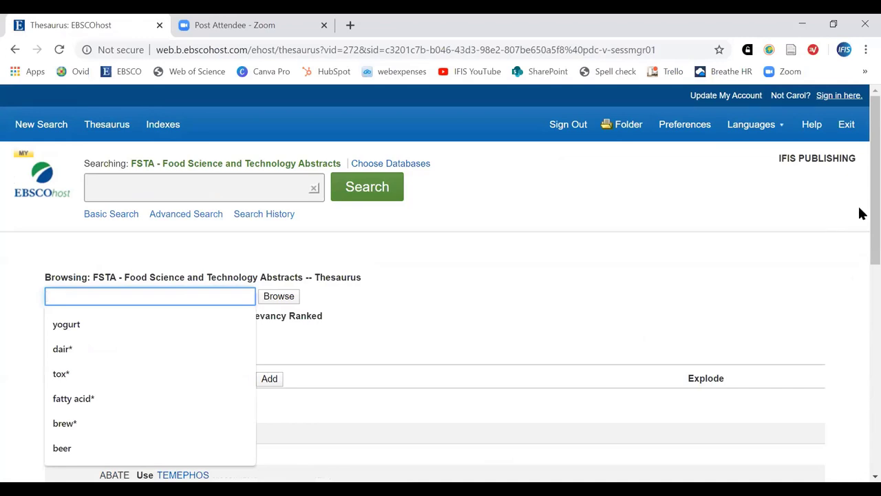
type("ch")
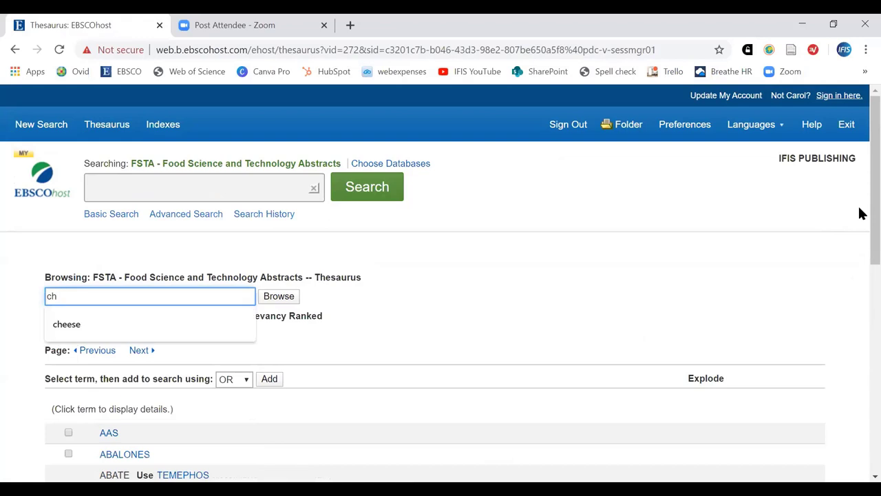
type("eese")
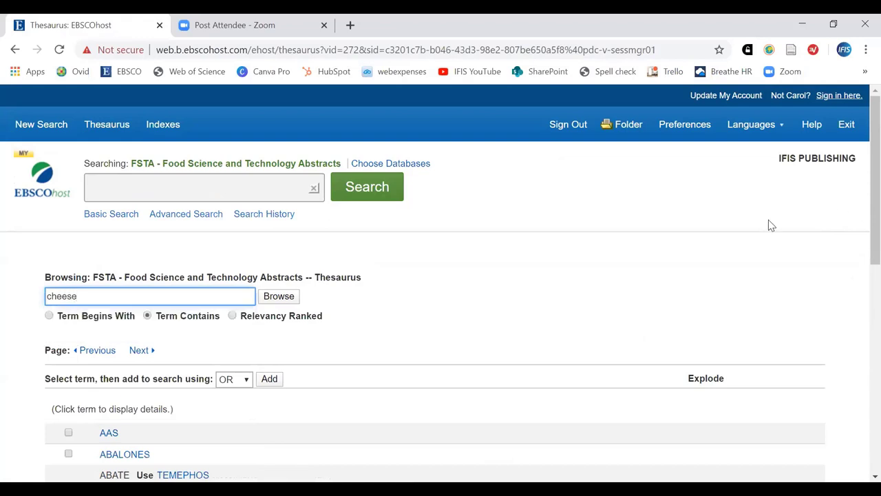
type("*")
left_click(278, 296)
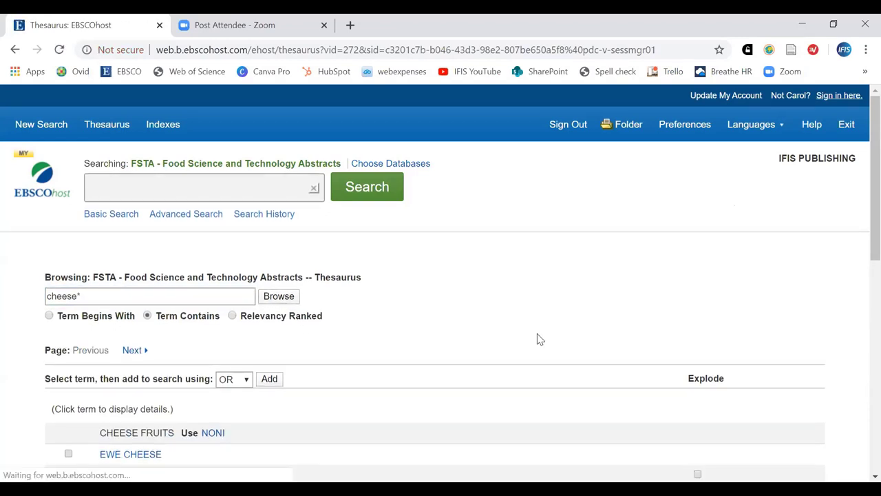
scroll(507, 347, "down", 2)
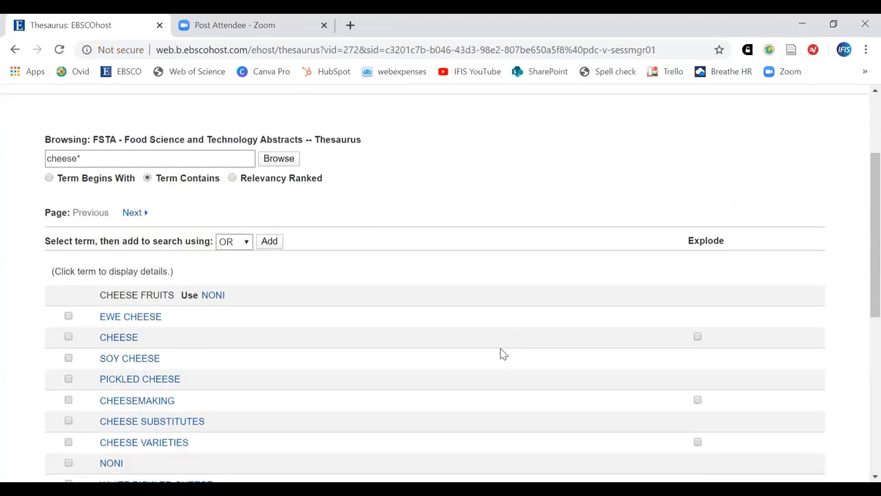
scroll(506, 352, "down", 1)
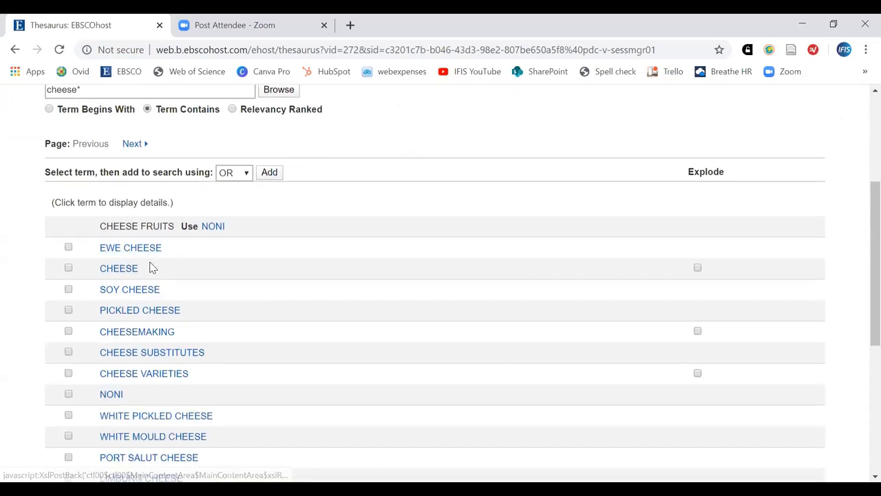
scroll(214, 290, "down", 1)
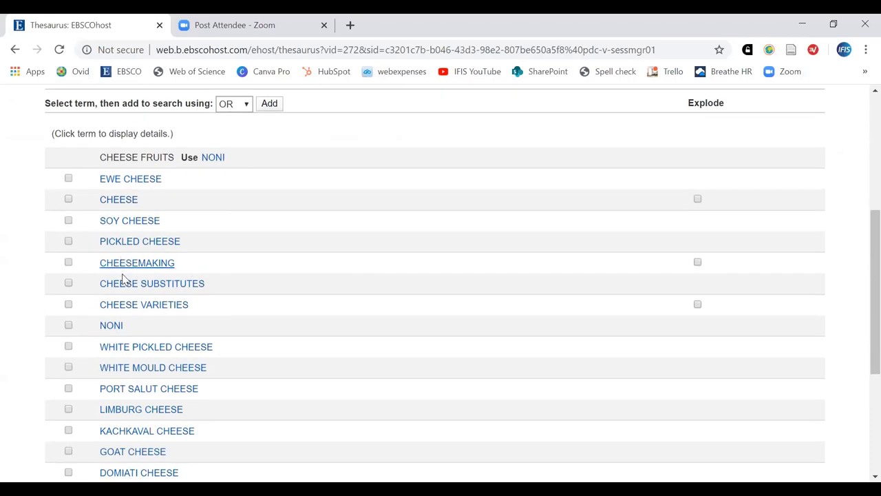
left_click(172, 307)
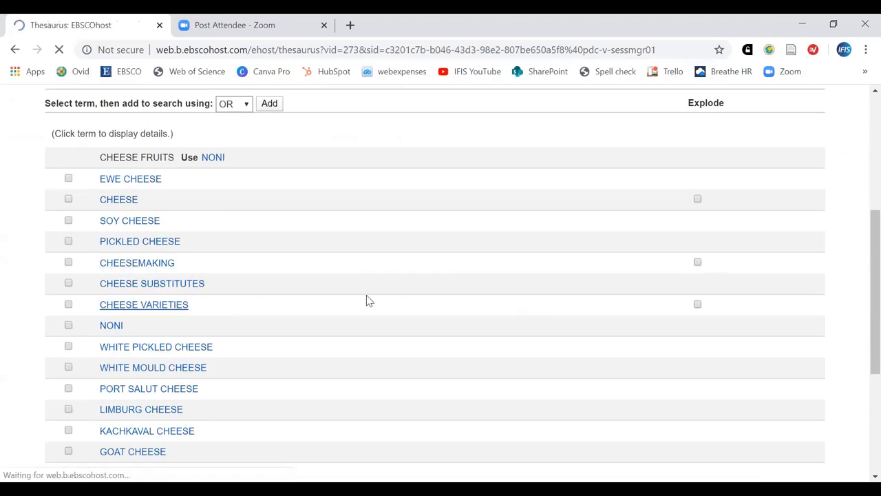
scroll(489, 321, "down", 3)
scroll(446, 293, "down", 2)
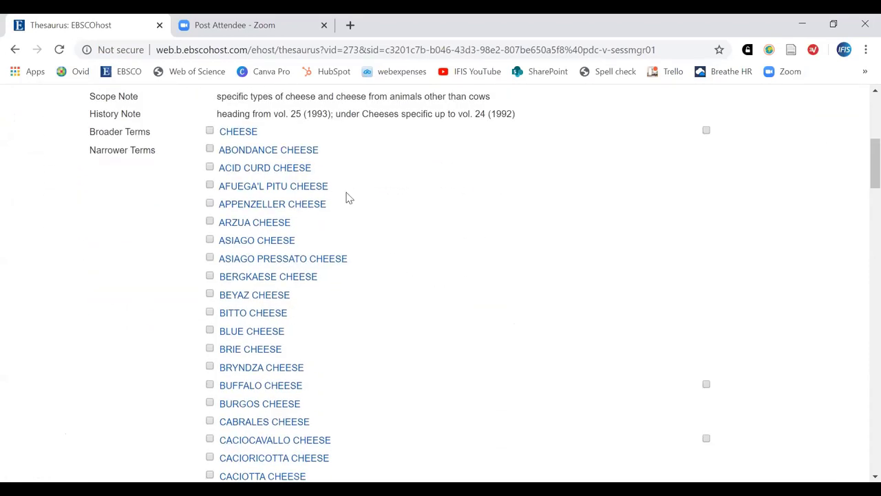
scroll(307, 421, "down", 12)
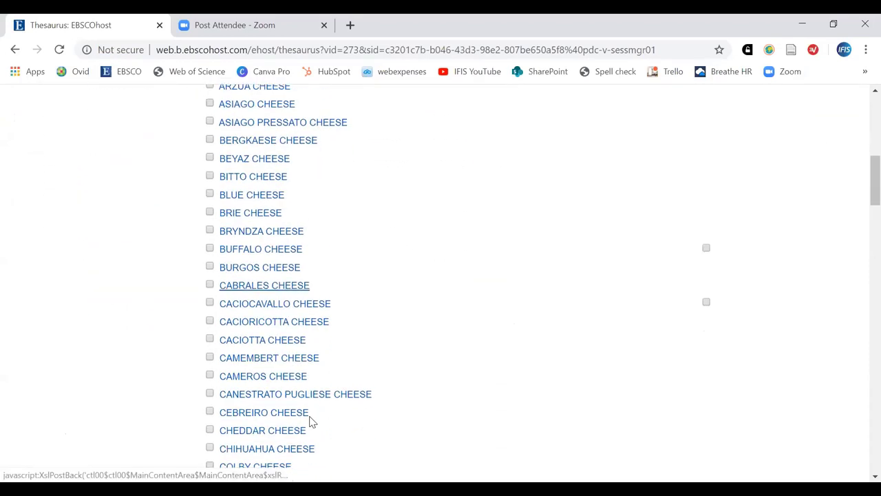
scroll(448, 390, "up", 14)
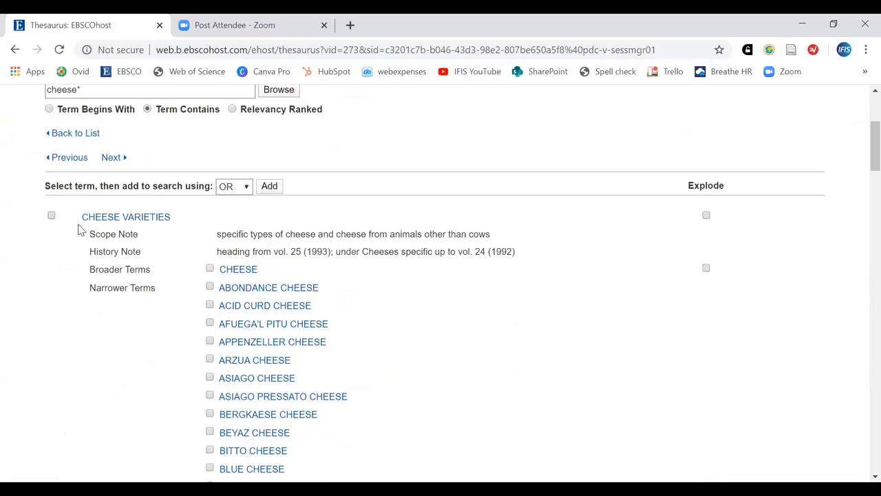
Step: Select CHEESE VARIETIES and narrower term EWE CHEESE, add them and search (17,117 results)
left_click(51, 216)
scroll(342, 284, "down", 6)
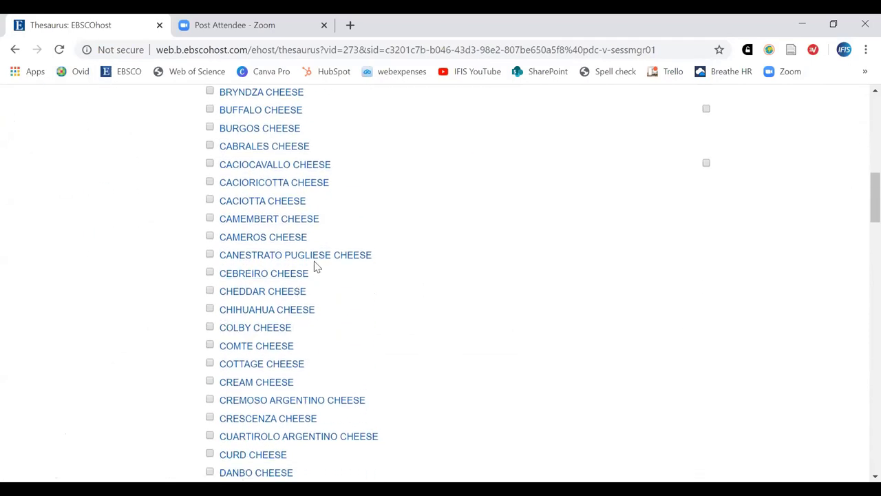
scroll(389, 335, "down", 2)
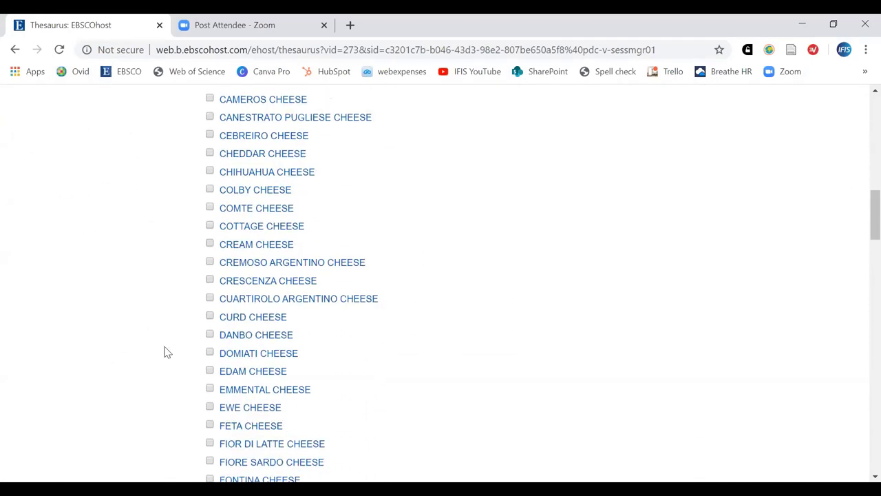
left_click(209, 407)
scroll(570, 383, "up", 4)
scroll(561, 381, "up", 8)
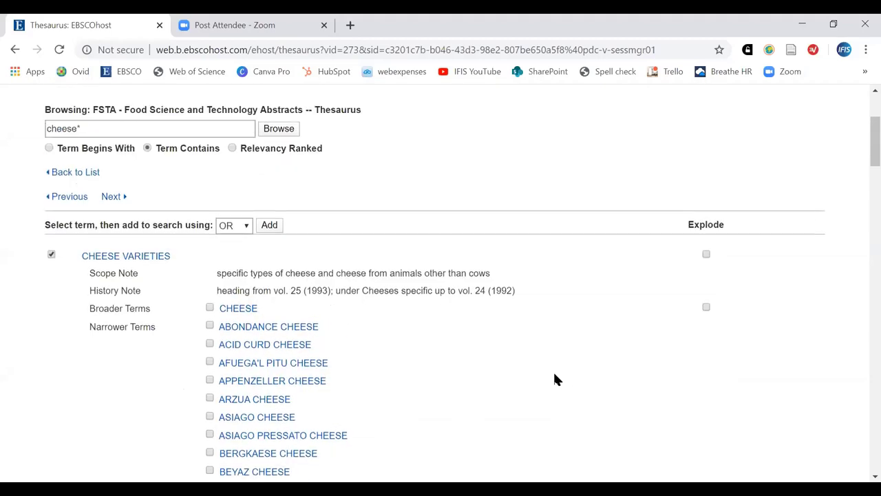
left_click(270, 394)
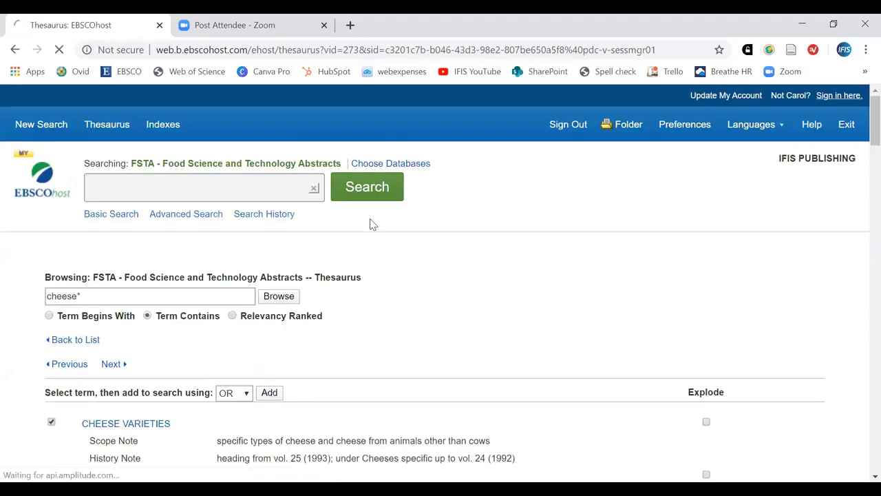
left_click(352, 193)
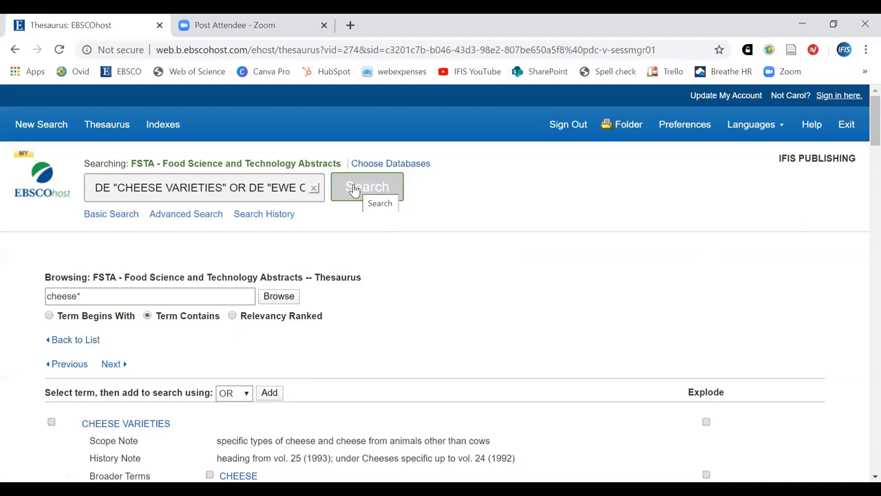
left_click(353, 190)
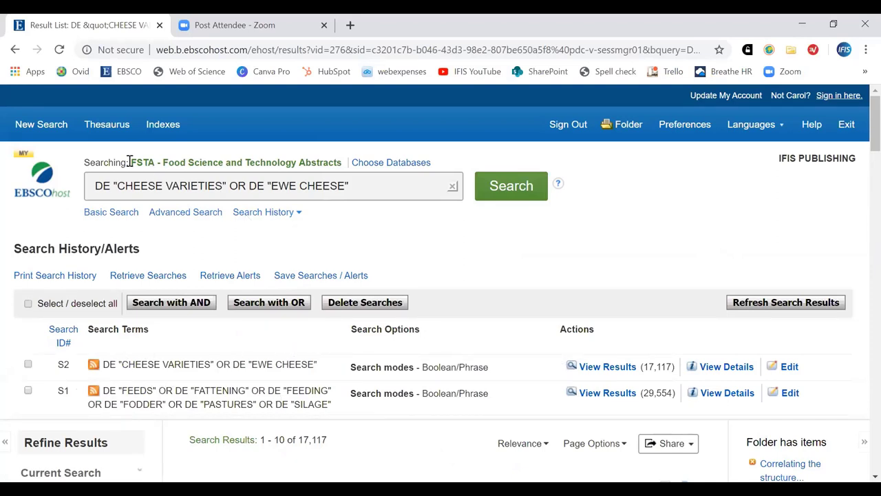
left_click(104, 124)
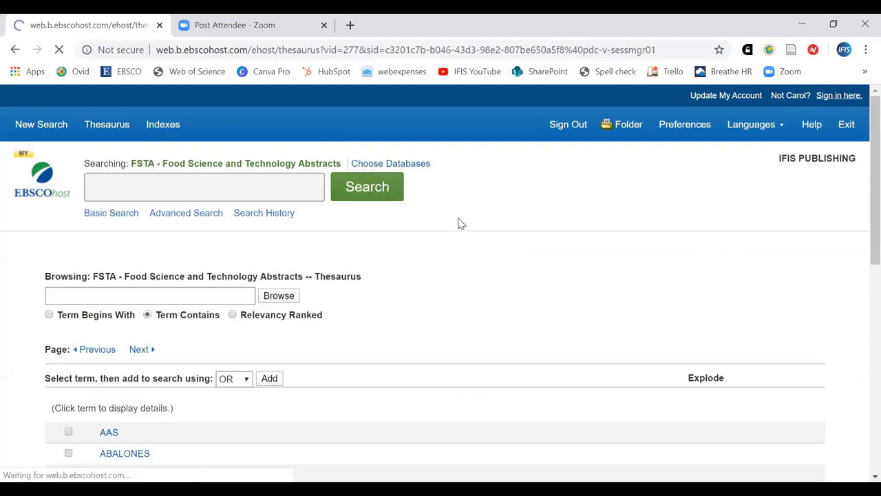
Step: Browse the thesaurus for 'fatty acid*' and page through to the FATTY ACIDS term
left_click(75, 295)
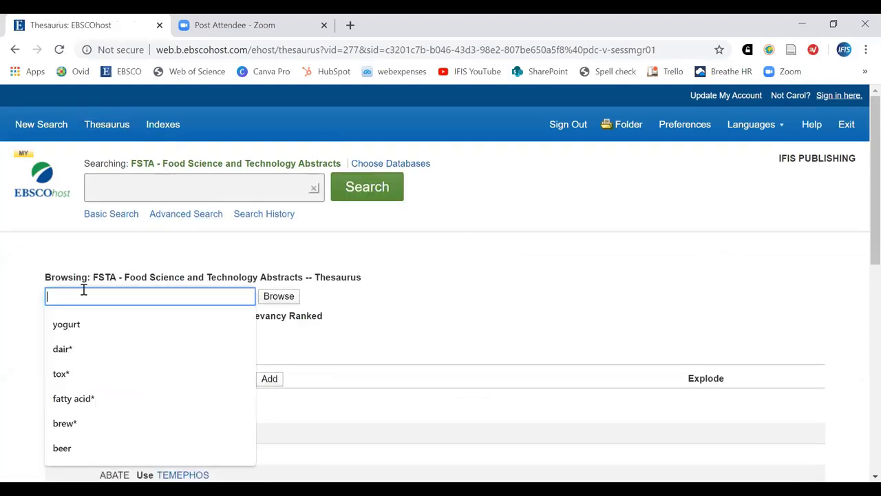
type("f")
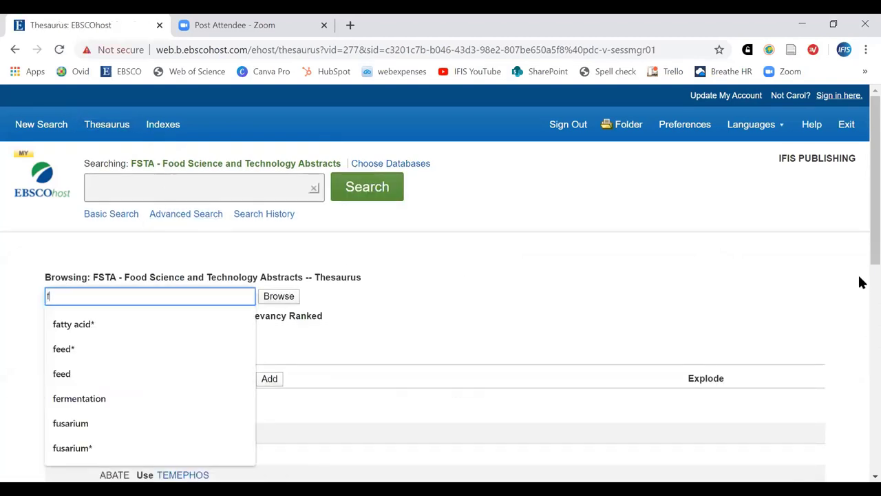
type("atty")
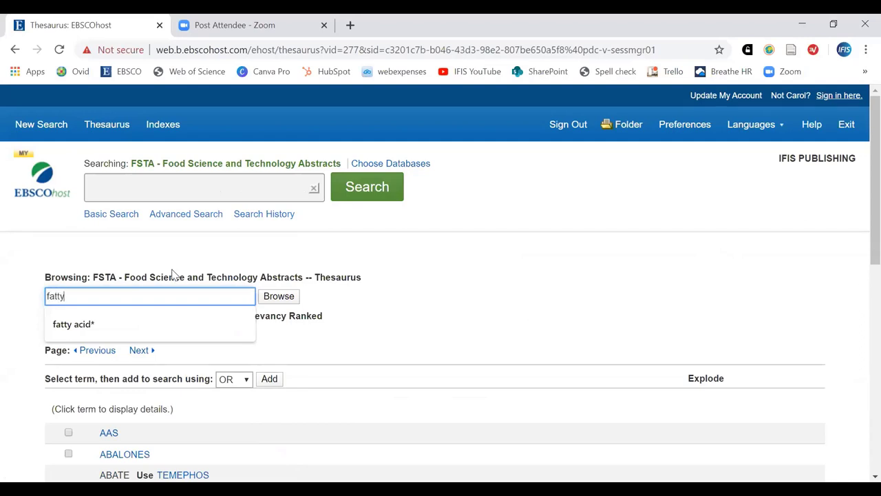
key("Down")
key("Return")
left_click(276, 296)
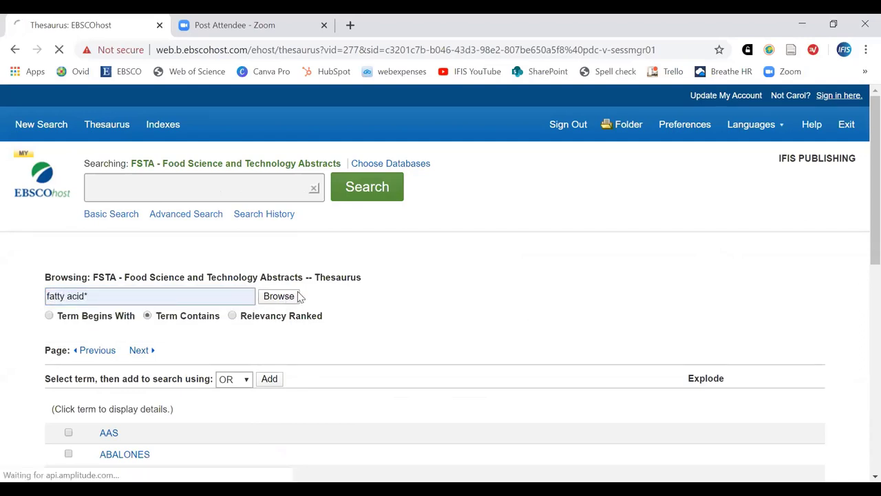
scroll(424, 328, "down", 3)
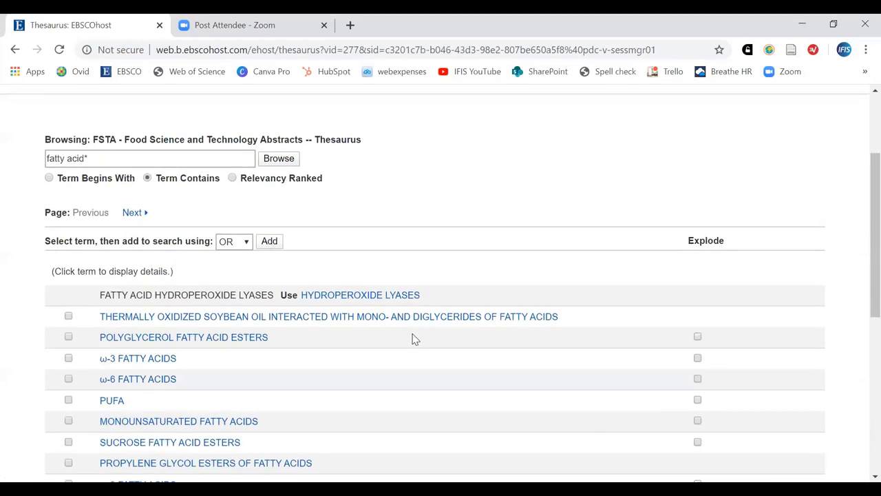
scroll(124, 359, "down", 1)
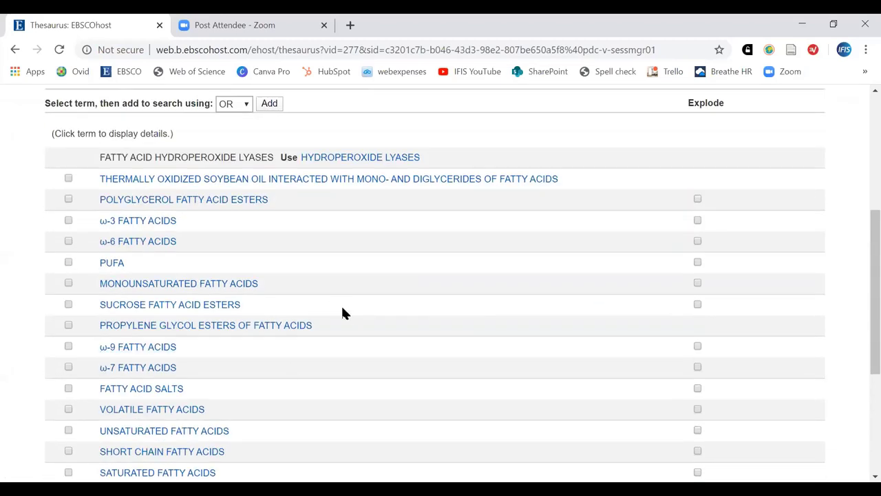
scroll(340, 315, "down", 1)
scroll(342, 321, "down", 2)
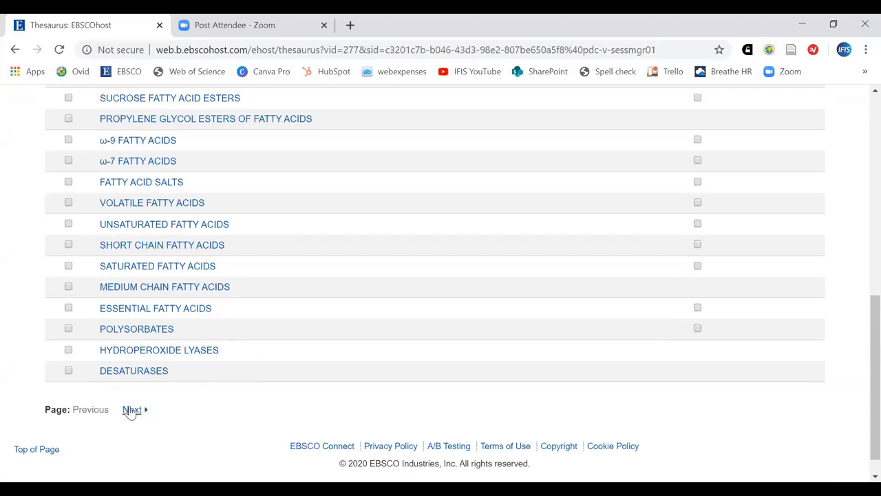
left_click(131, 409)
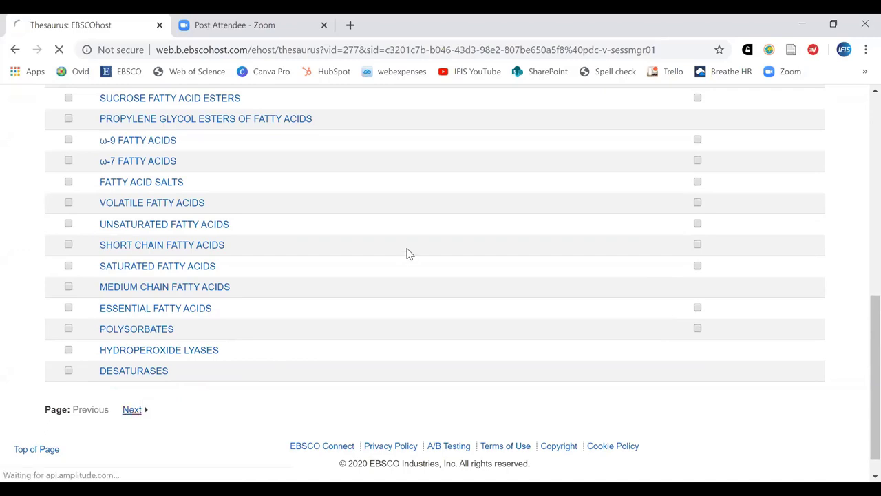
scroll(395, 315, "down", 5)
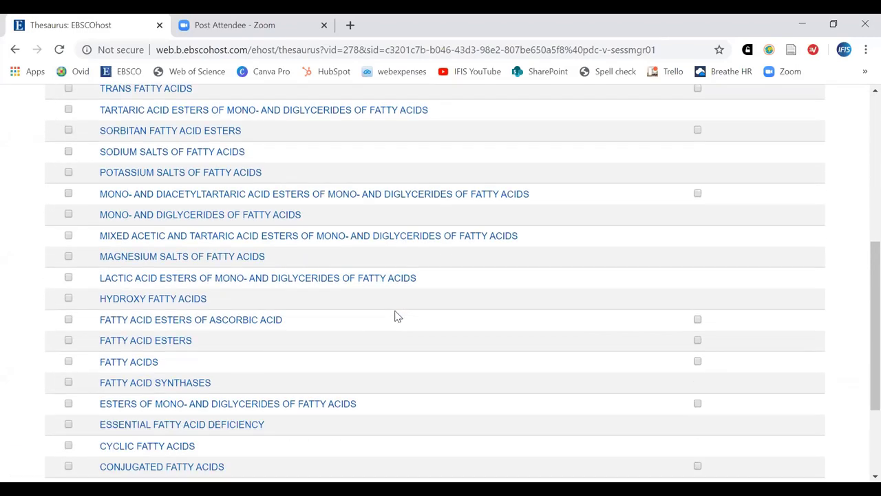
Step: Explode FATTY ACIDS, add it to the query and search (33,299 results)
left_click(69, 361)
scroll(760, 366, "up", 5)
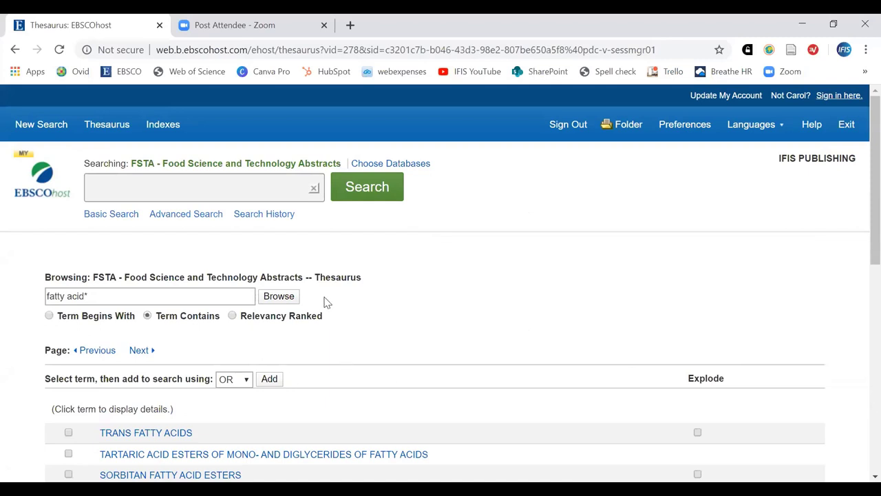
left_click(270, 380)
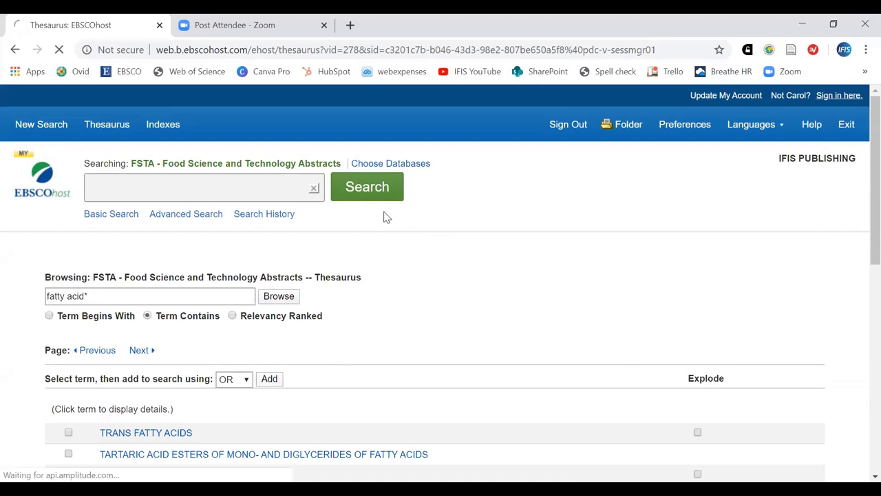
left_click(375, 249)
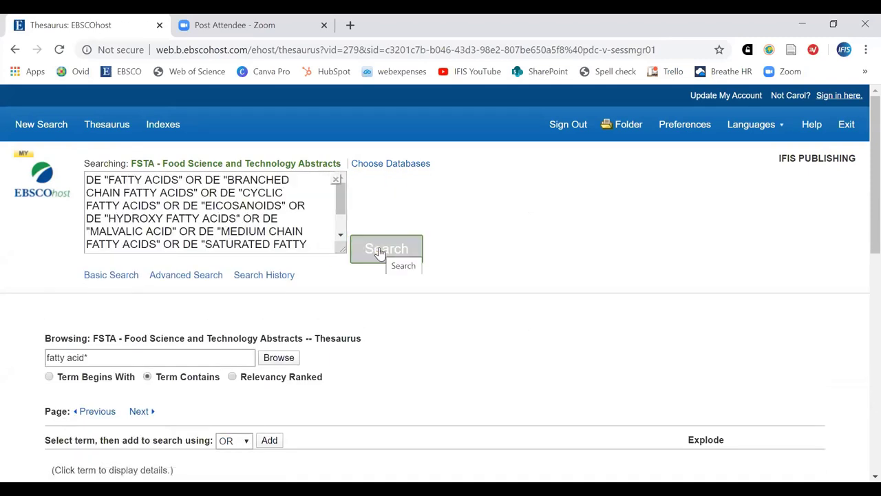
scroll(384, 260, "down", 1)
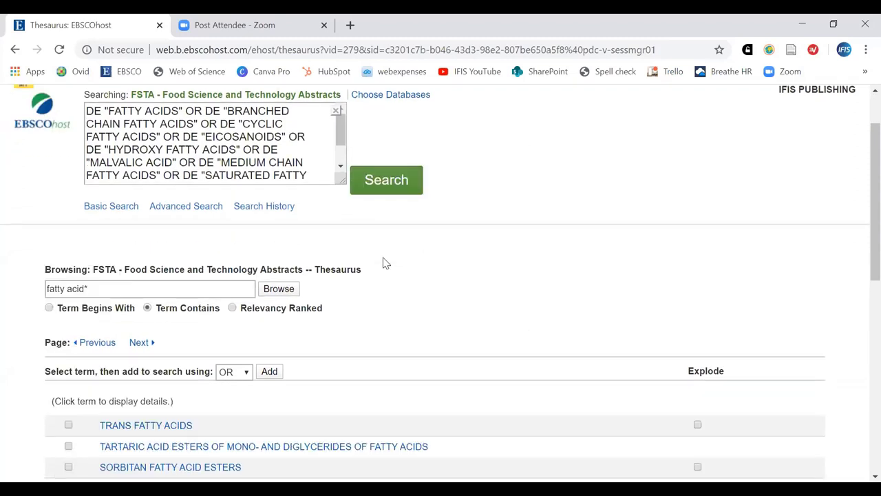
left_click(372, 181)
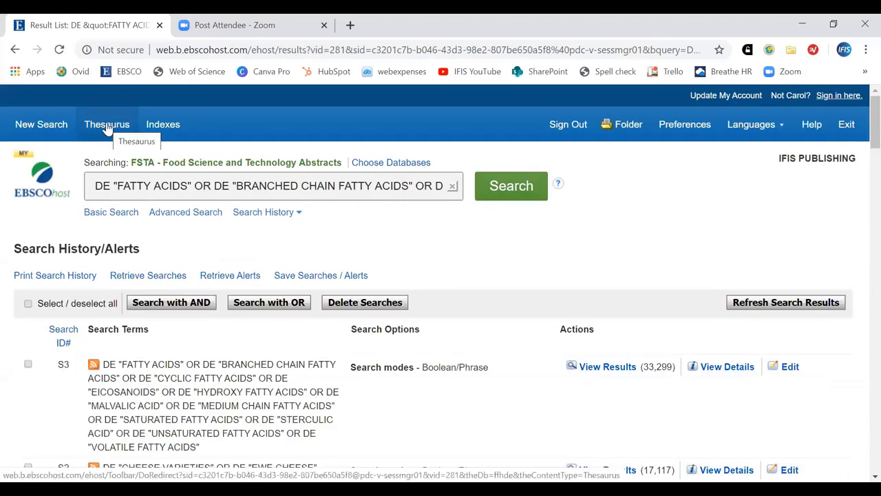
Step: Open Search History and tick the fatty acids S3, cheese S2 and feeds S1 searches
left_click(107, 127)
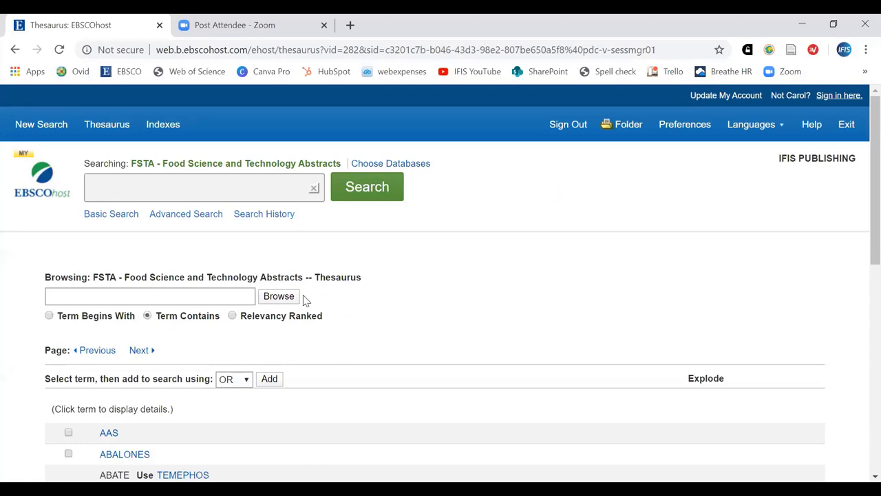
scroll(327, 328, "down", 3)
scroll(332, 330, "up", 4)
left_click(260, 222)
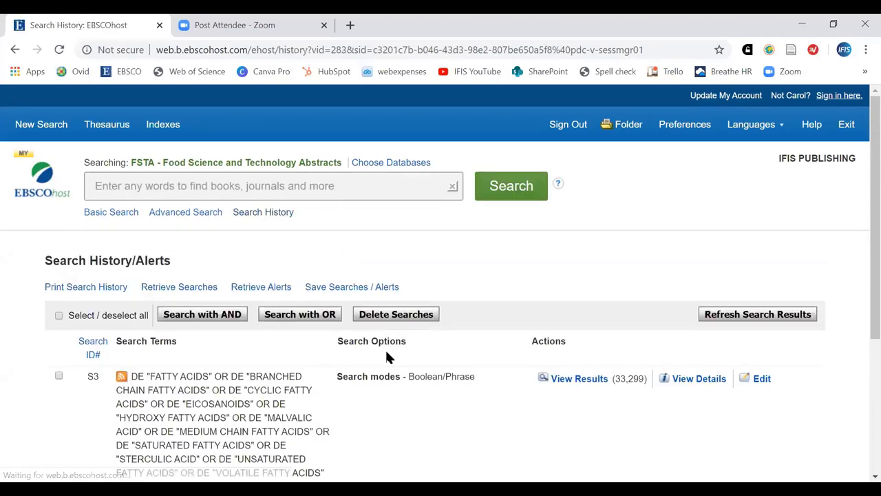
scroll(386, 353, "down", 1)
left_click(59, 307)
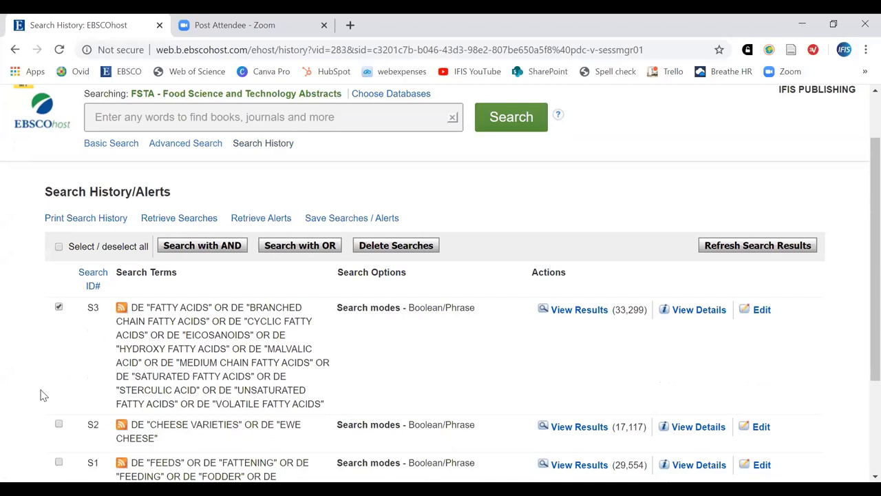
left_click(59, 424)
scroll(132, 408, "down", 1)
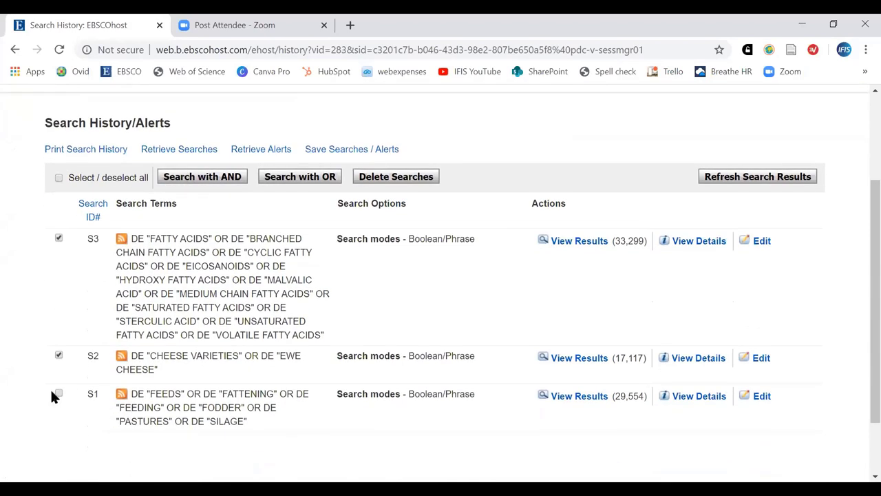
left_click(58, 395)
scroll(228, 389, "up", 1)
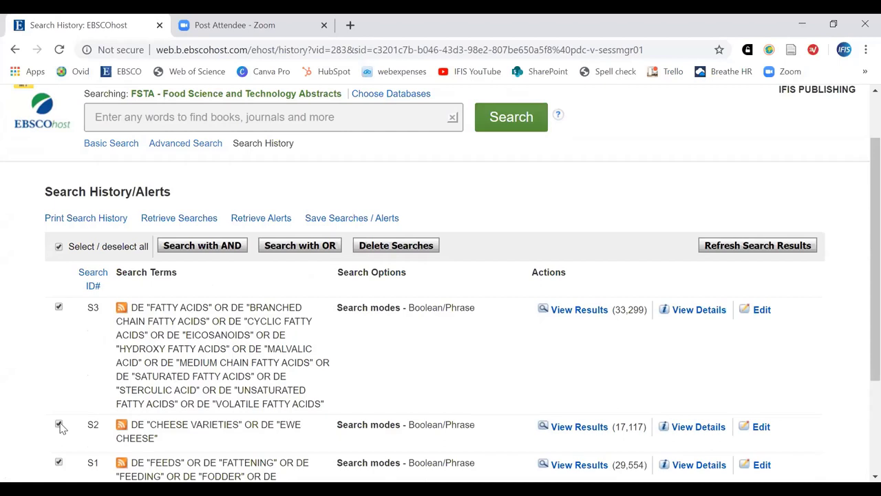
scroll(398, 387, "up", 1)
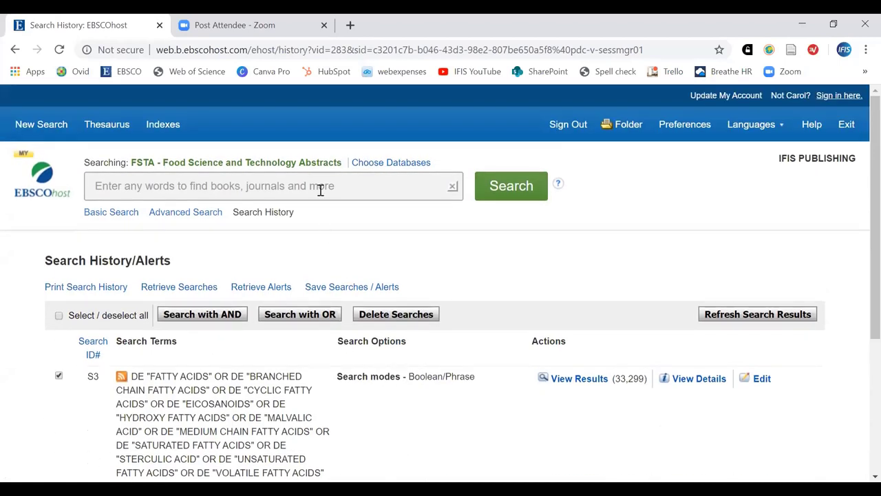
Step: Run the free-text search (sheep OR ewe*), creating S4 with 10,258 results
left_click(320, 190)
type("s")
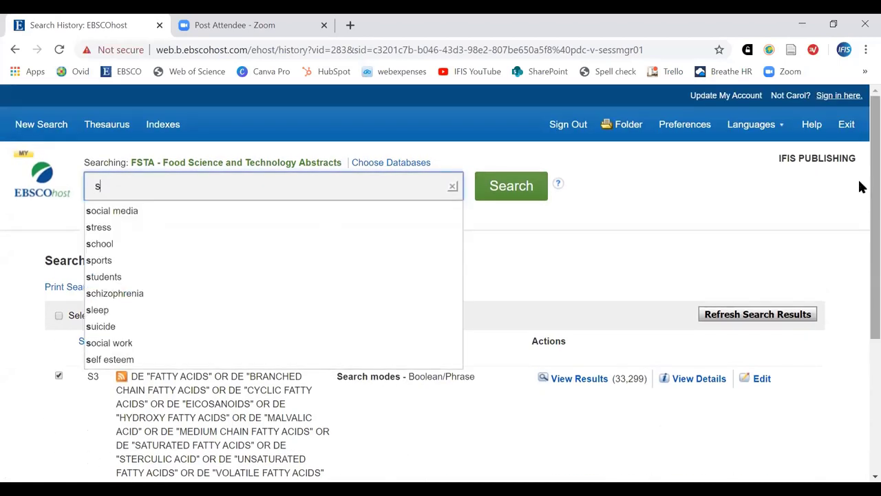
type("hheep")
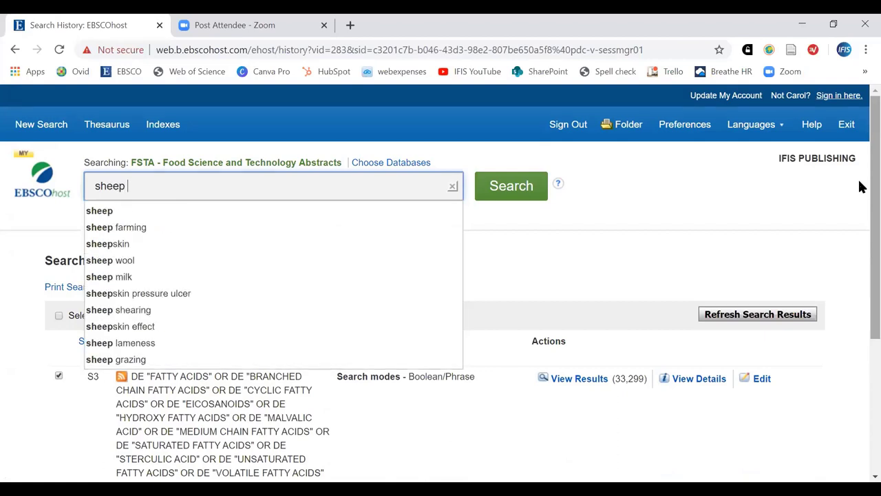
type(" OR ")
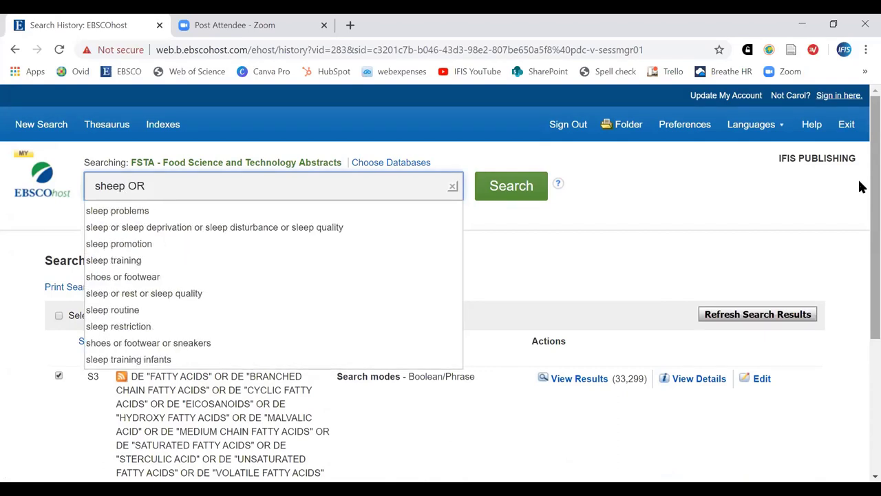
type("ewe*")
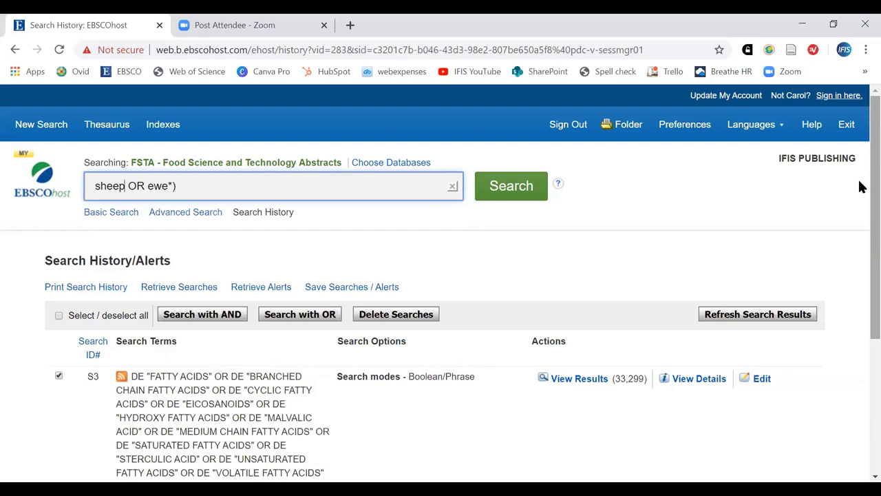
type("(")
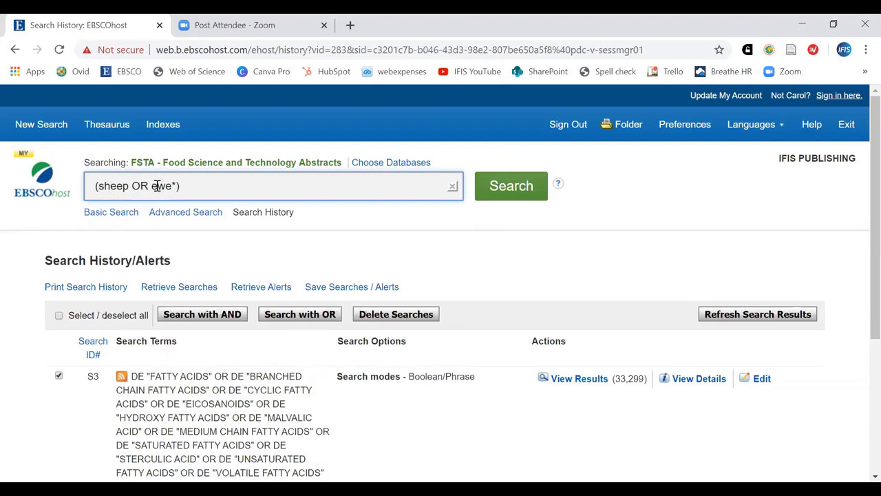
left_click(523, 187)
left_click(506, 199)
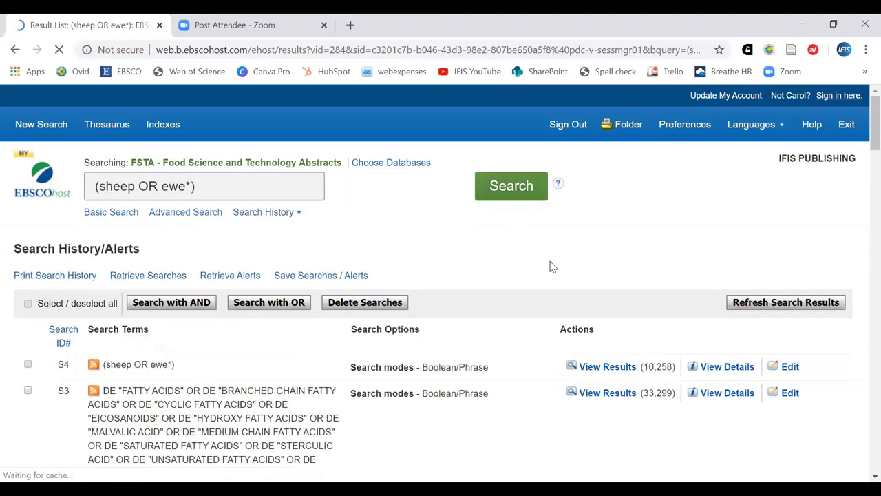
scroll(544, 271, "down", 2)
Step: Combine S1, S2, S3 and S4 with AND into S5 and review its 24 results
left_click(27, 226)
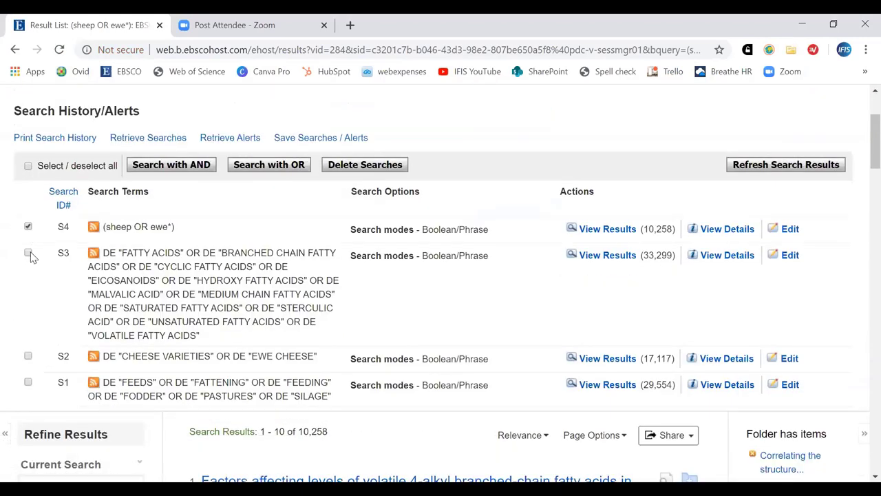
left_click(27, 252)
left_click(27, 355)
left_click(28, 381)
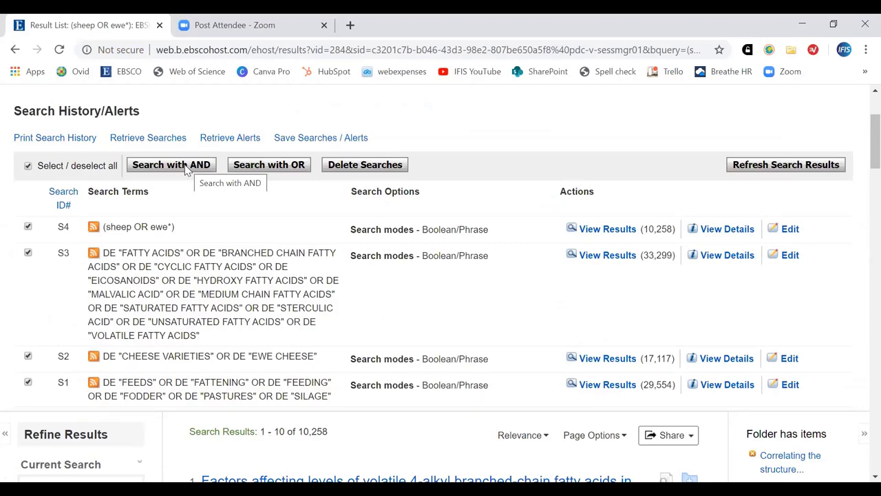
left_click(187, 170)
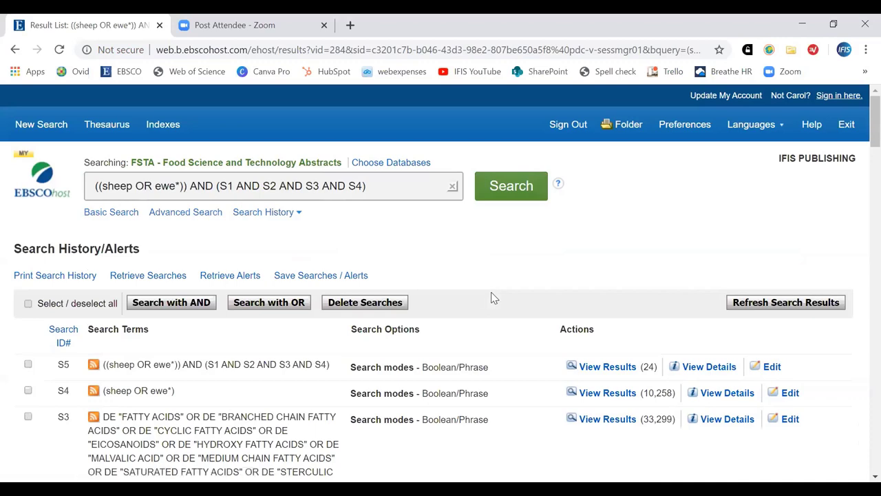
scroll(475, 306, "down", 2)
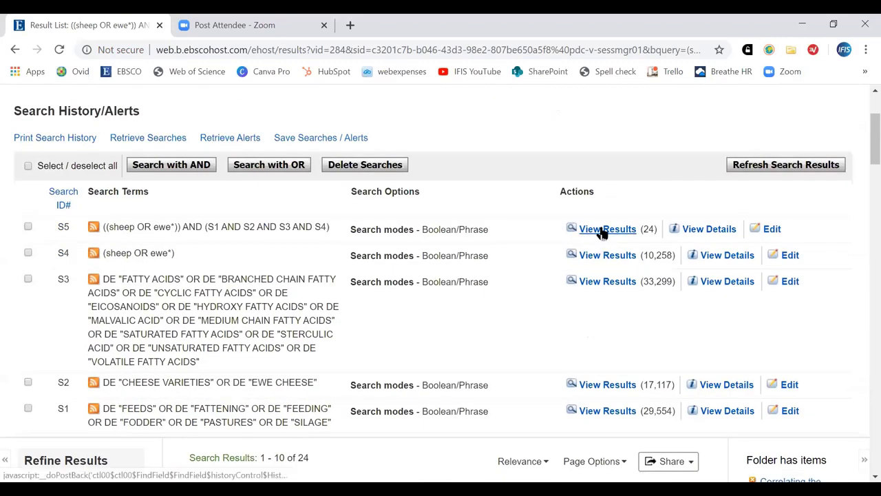
scroll(590, 277, "down", 3)
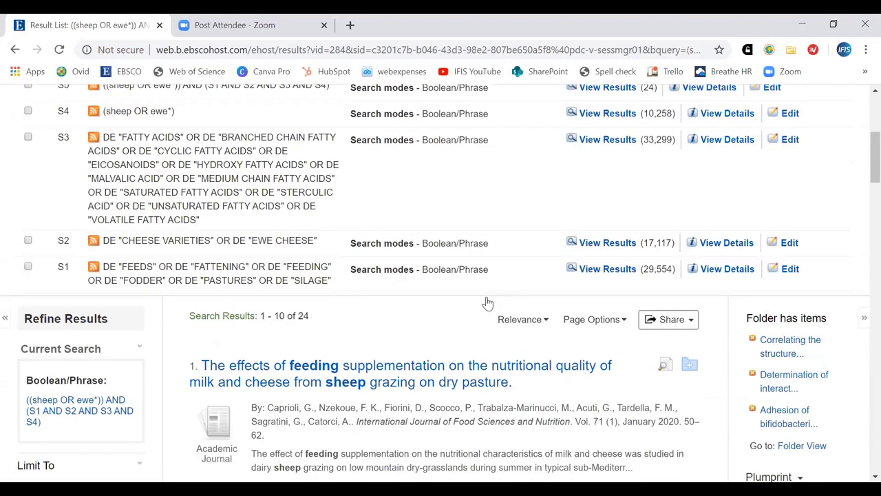
scroll(549, 325, "down", 2)
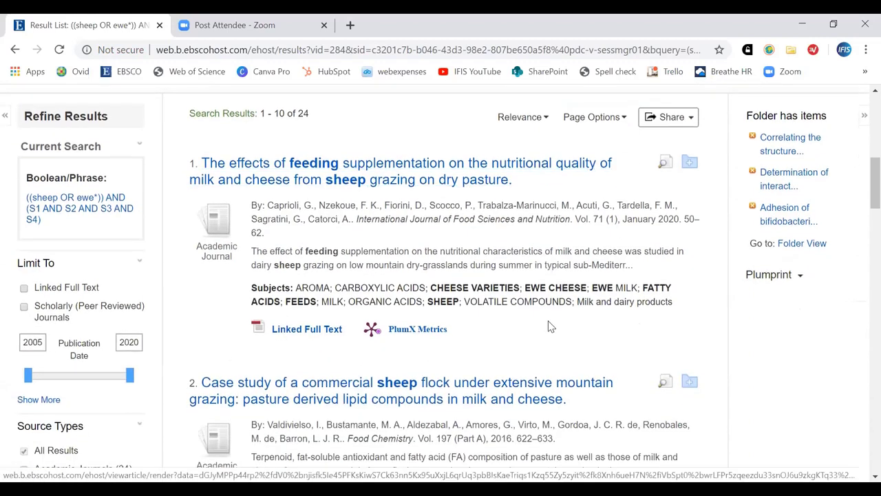
scroll(548, 325, "down", 1)
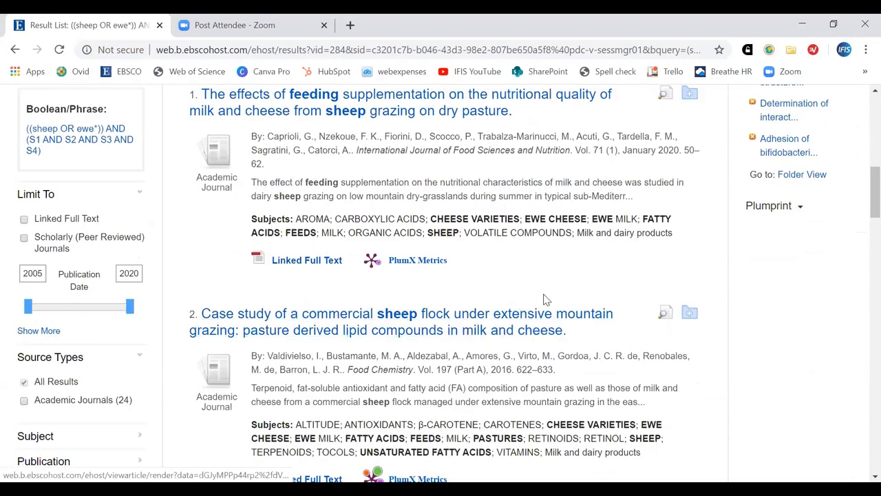
scroll(530, 358, "down", 2)
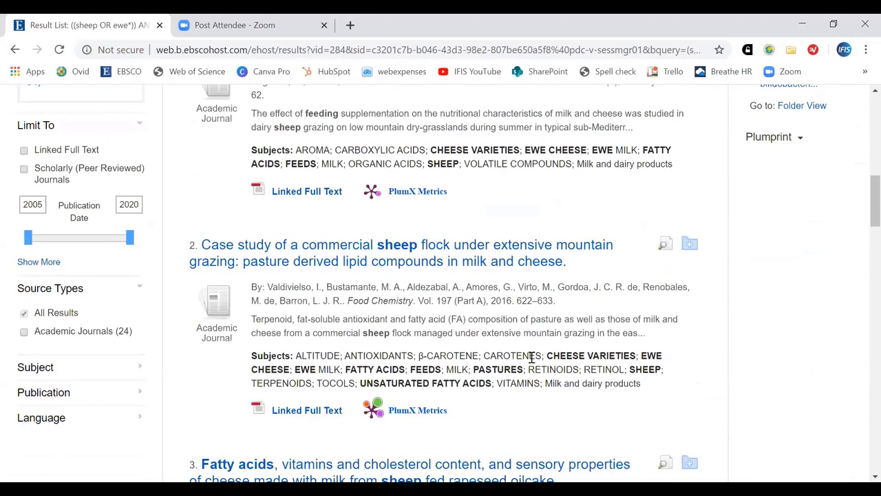
scroll(534, 361, "down", 2)
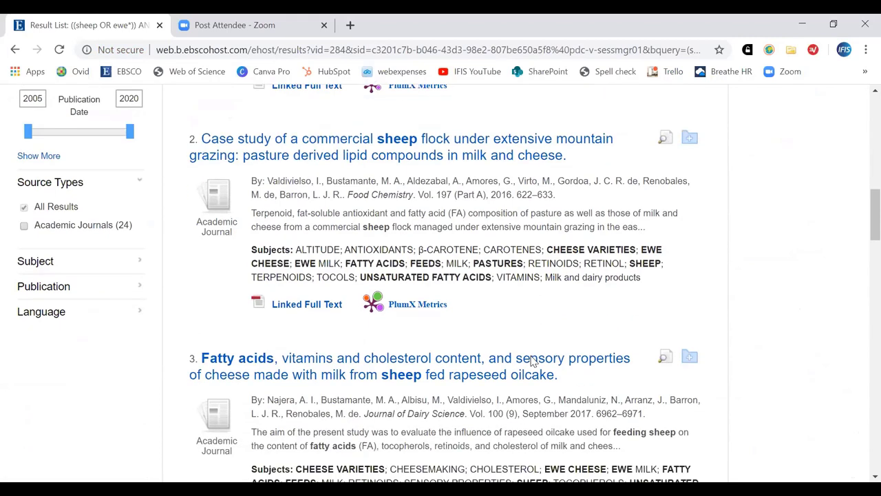
scroll(533, 364, "down", 1)
scroll(530, 363, "down", 1)
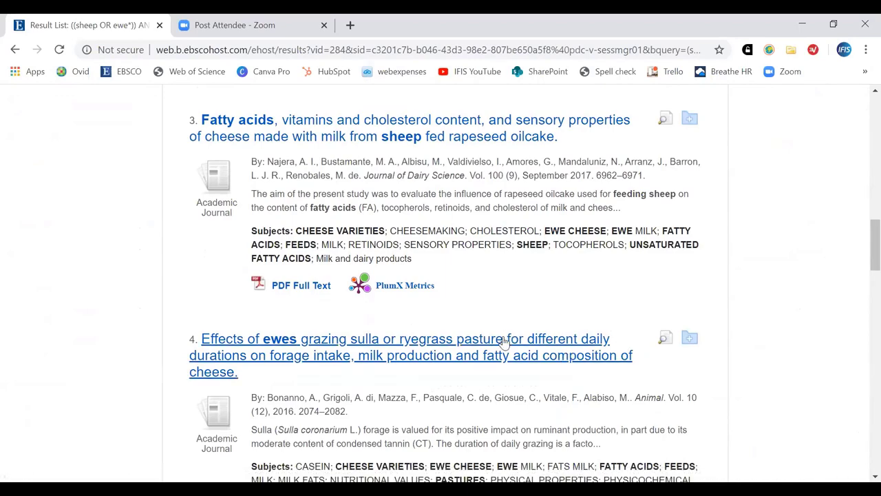
scroll(513, 332, "down", 2)
scroll(521, 345, "up", 2)
scroll(520, 348, "up", 15)
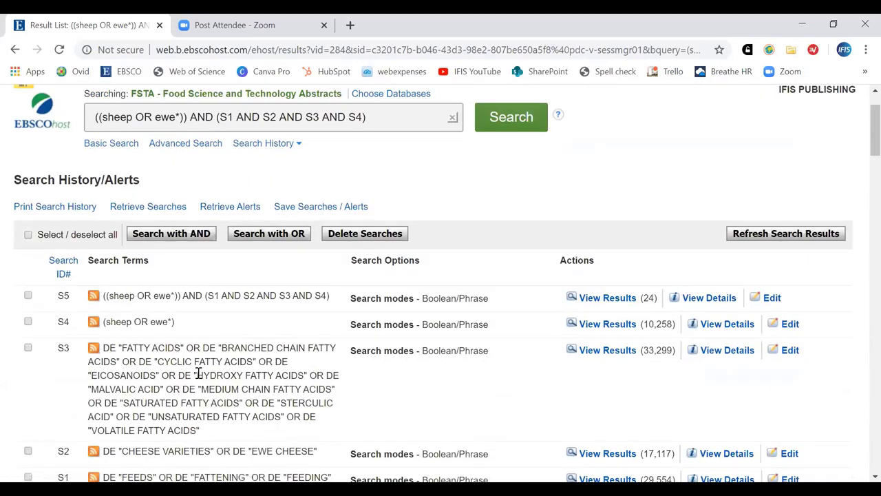
scroll(253, 378, "up", 1)
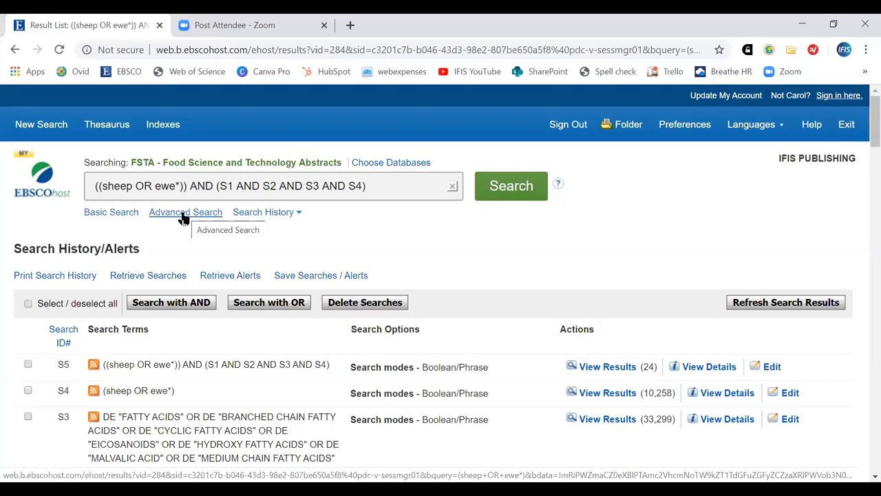
Step: In the advanced search form, enter (sheep OR ewe*) in row one and cheese* in row two
left_click(185, 218)
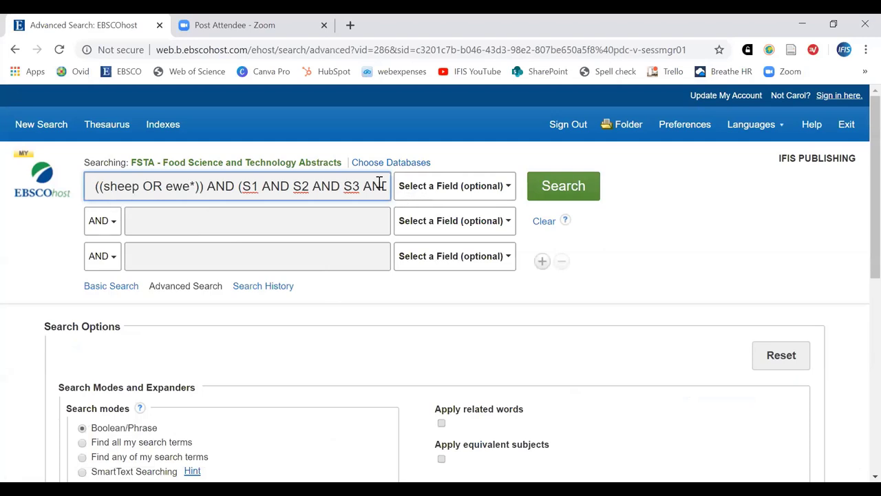
triple_click(266, 185)
key("BackSpace")
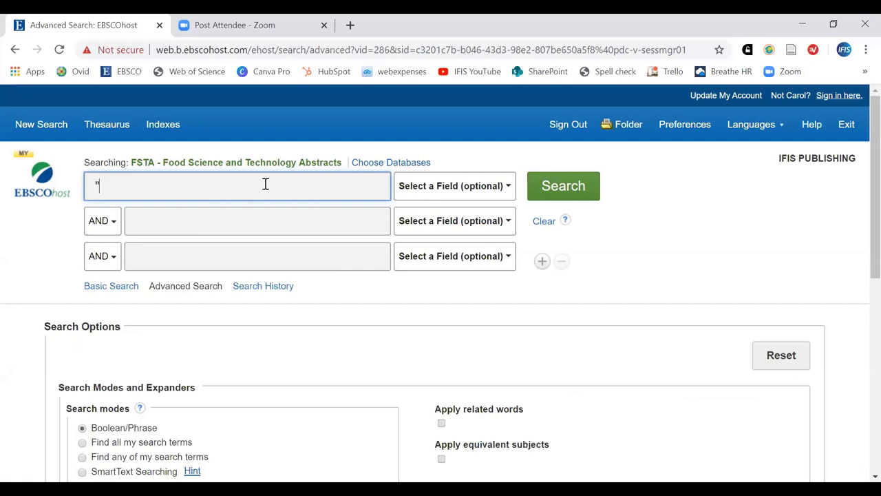
type("(sheep o")
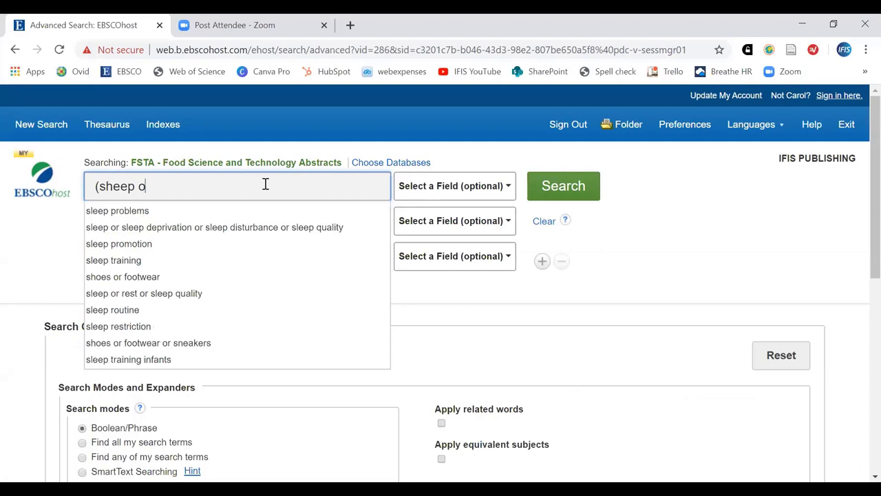
key("BackSpace")
type("OR ewe*")
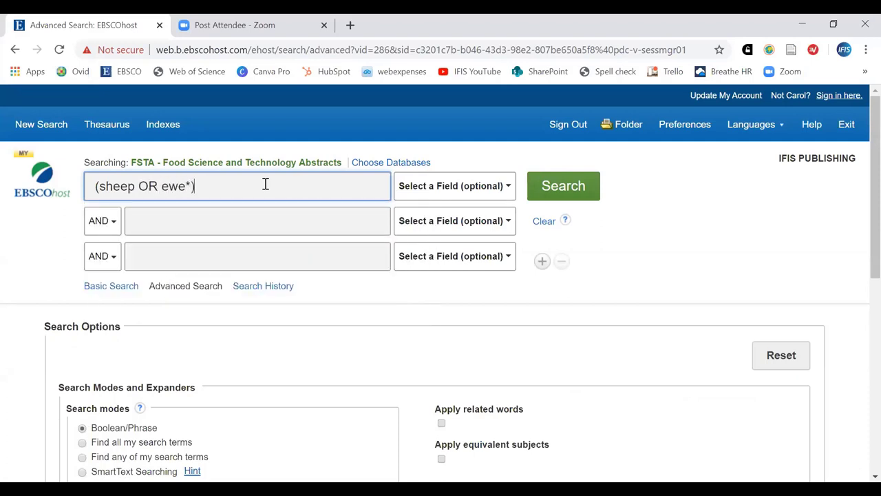
left_click(183, 228)
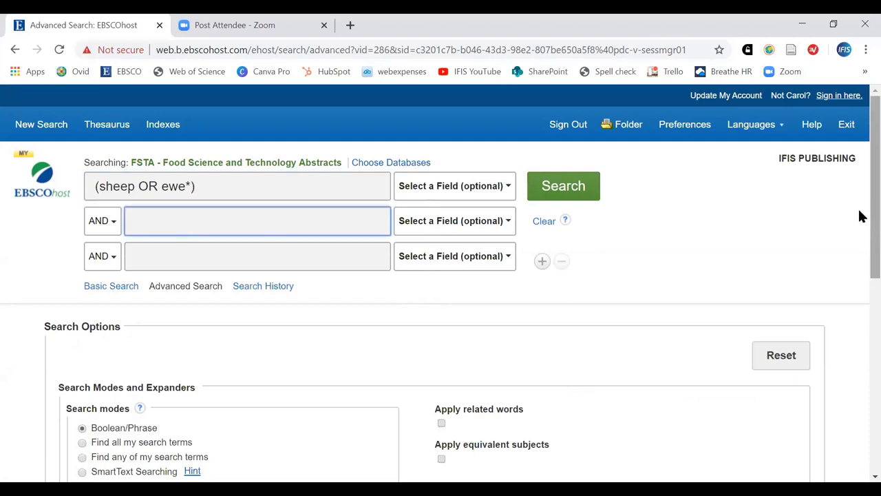
type("cheese")
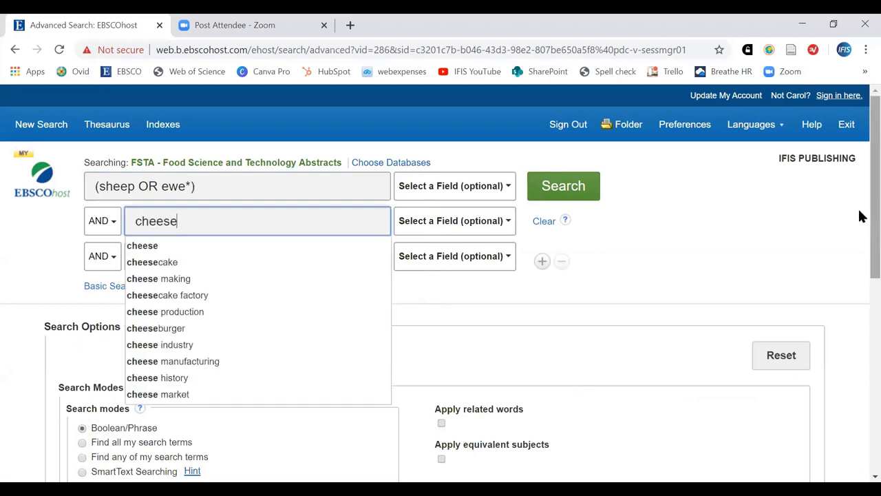
type("*")
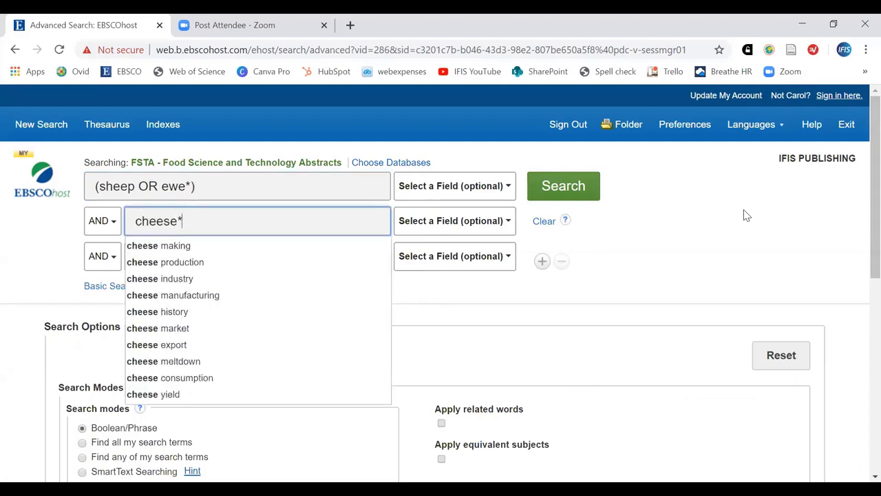
left_click(635, 241)
Step: Enter "fatty acid*" in row three and feed* in a new fourth AND row
left_click(175, 259)
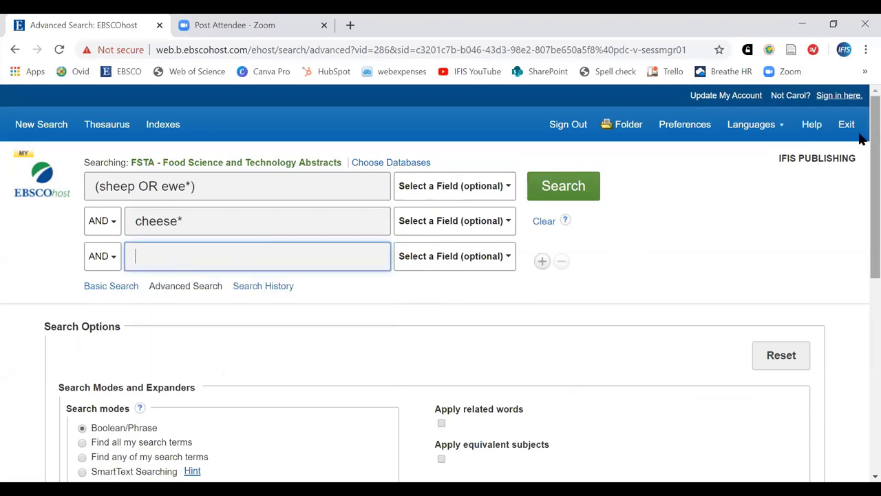
type("fatty a")
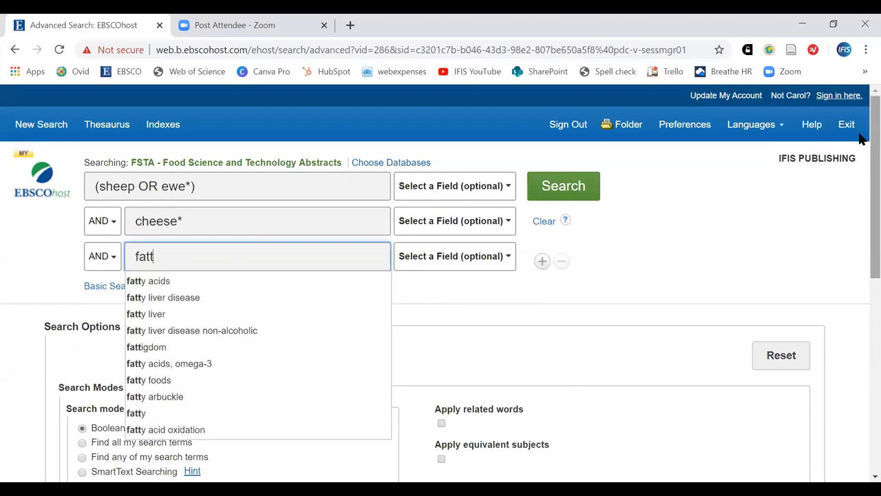
type("de")
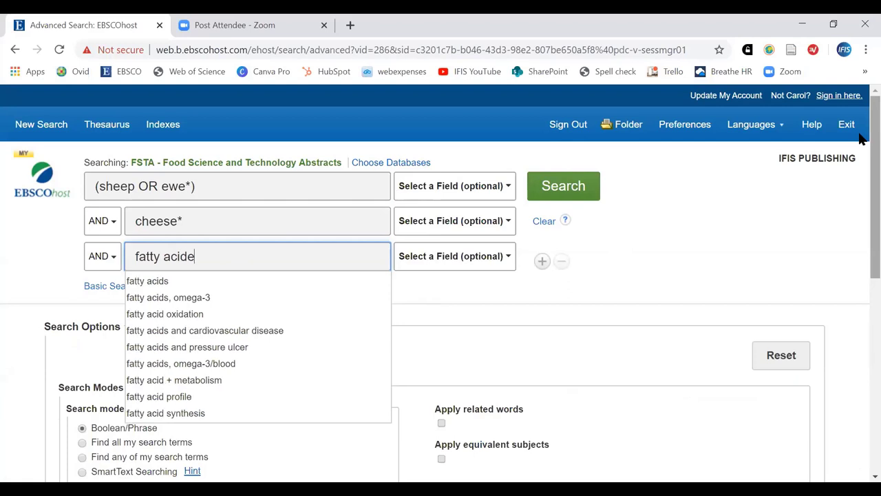
type("*")
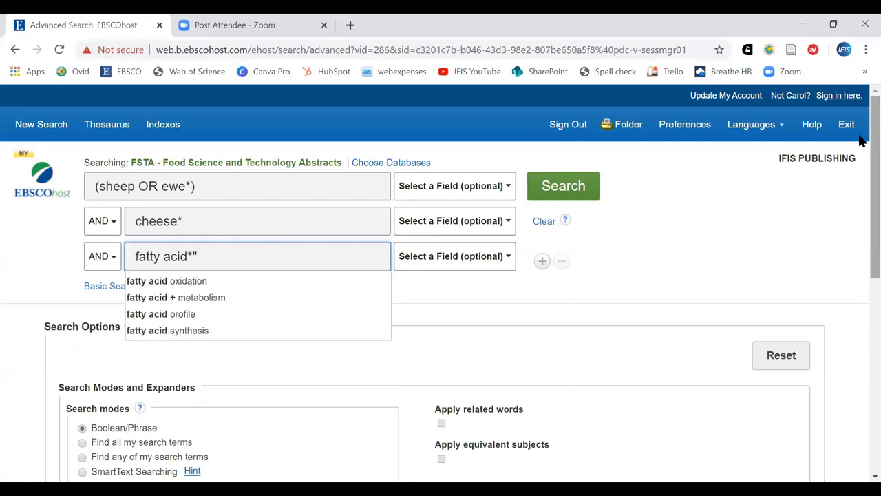
type("\"")
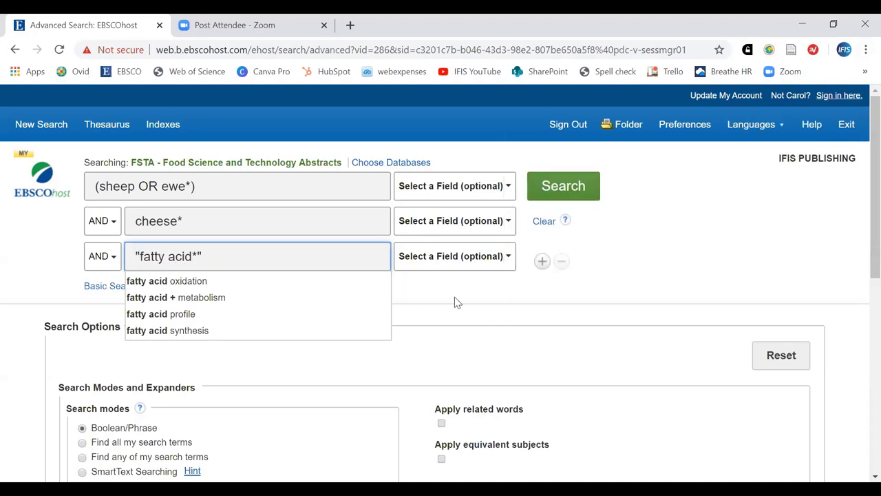
left_click(510, 291)
left_click(542, 261)
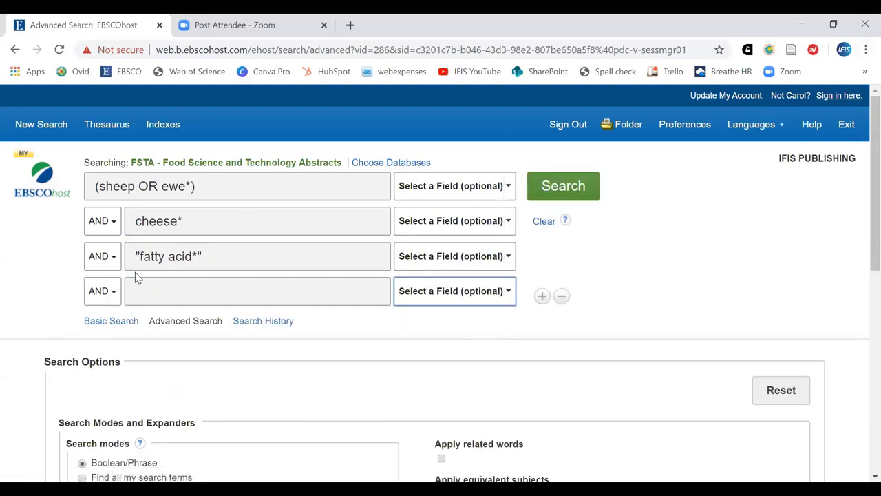
left_click(203, 290)
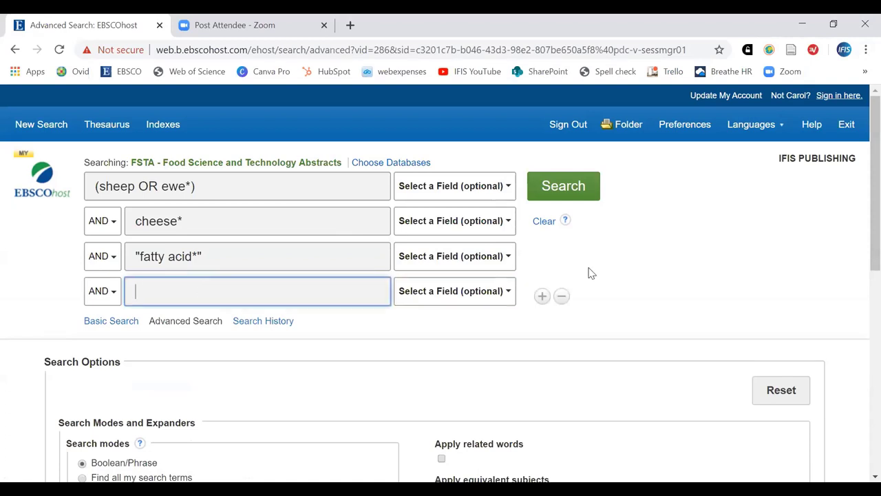
type("feed")
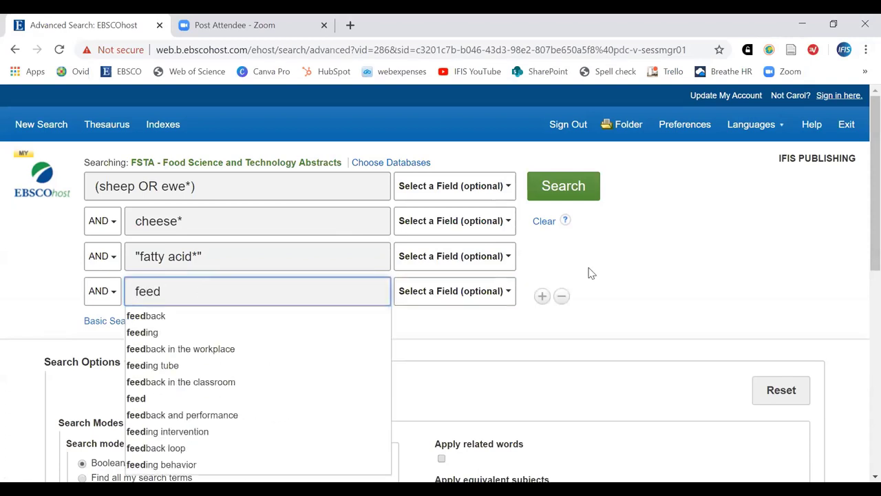
type("*")
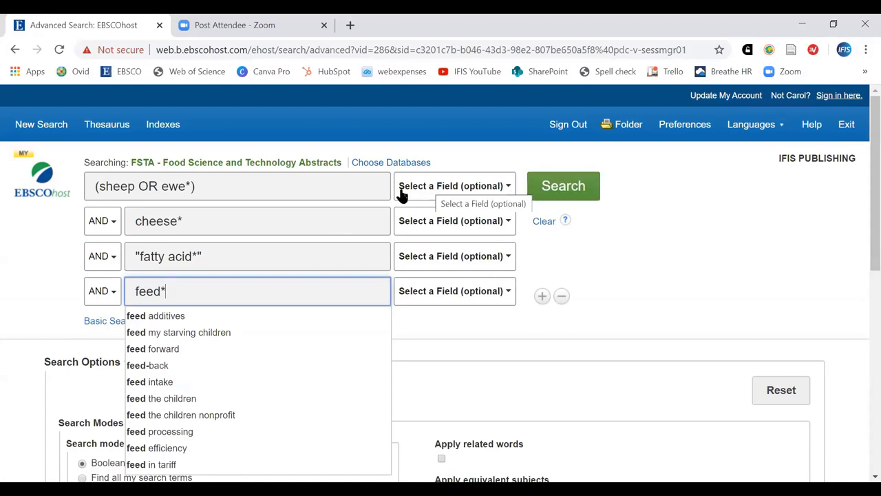
left_click(659, 269)
Step: Run the four-row search as S6 and list its 64 results
left_click(562, 188)
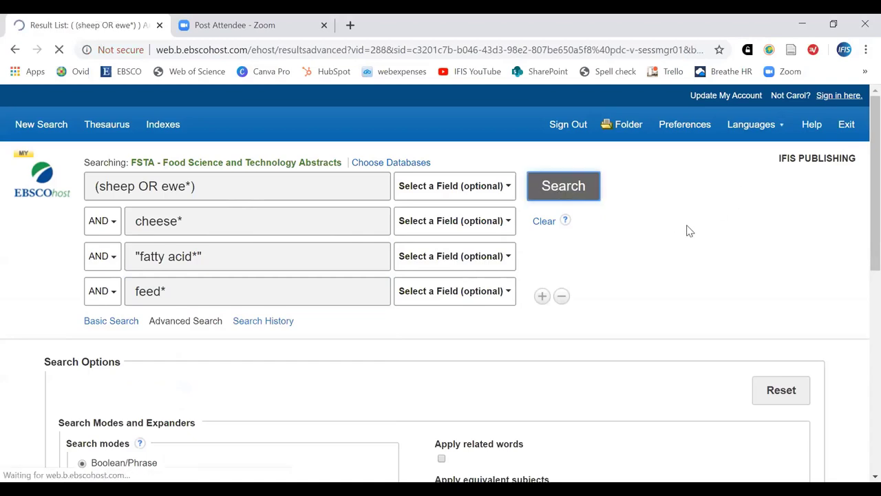
scroll(685, 233, "down", 2)
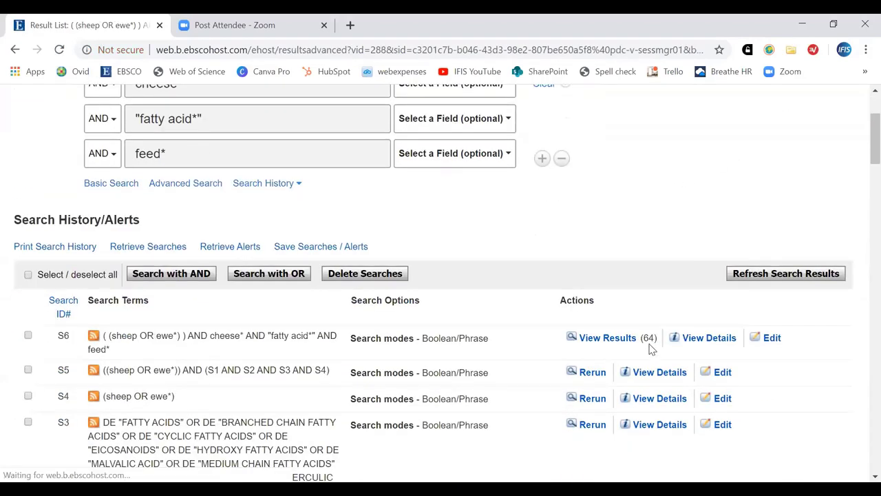
left_click(599, 343)
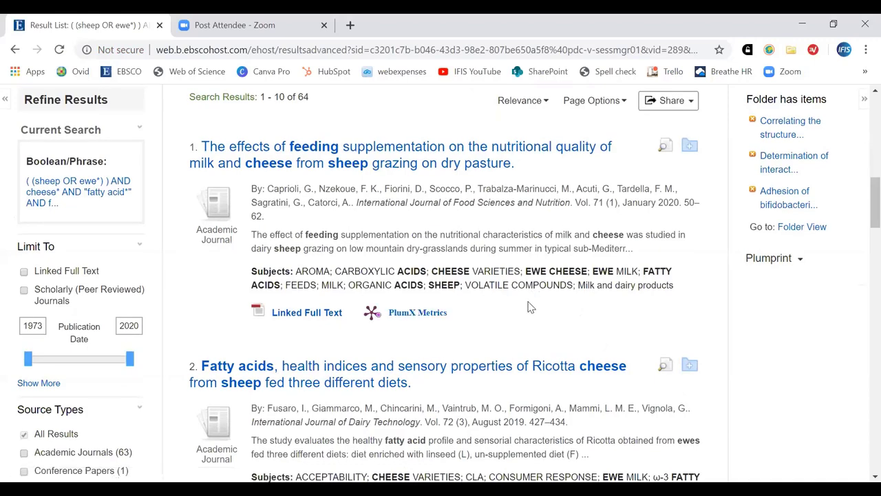
scroll(513, 306, "up", 3)
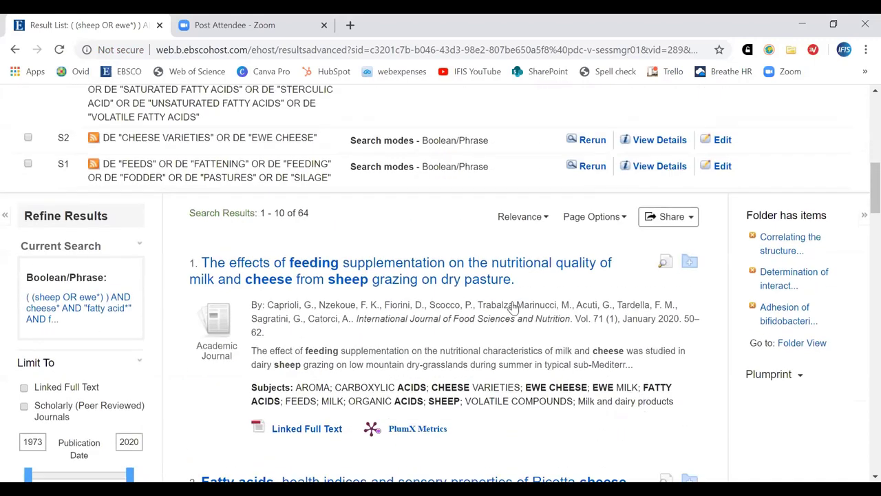
scroll(490, 323, "up", 1)
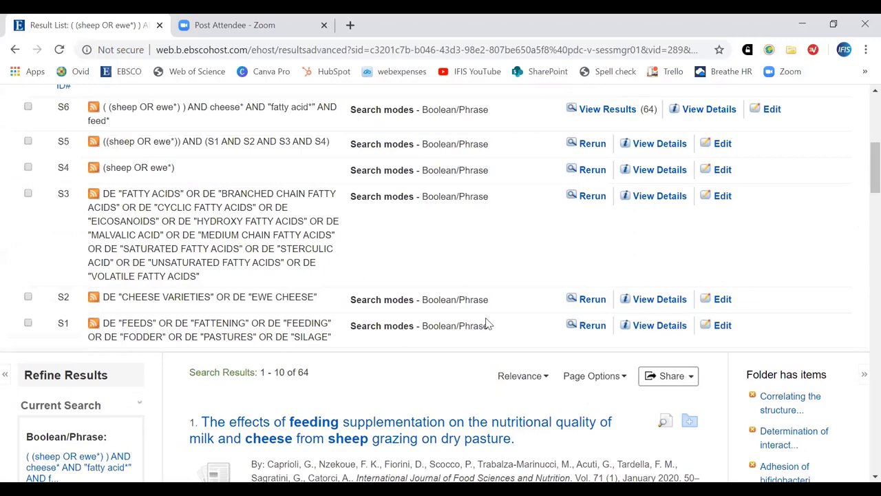
scroll(473, 337, "up", 5)
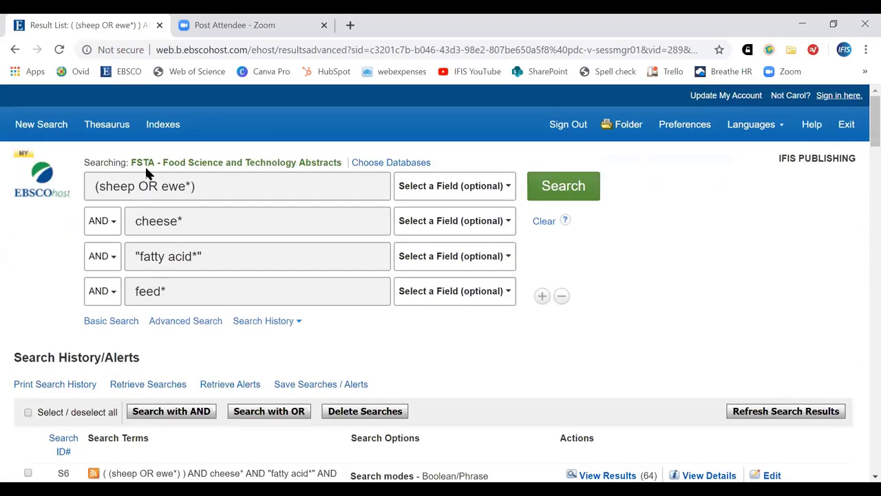
Step: Browse the thesaurus for sensory properties and open the SENSORY PROPERTIES term
left_click(95, 127)
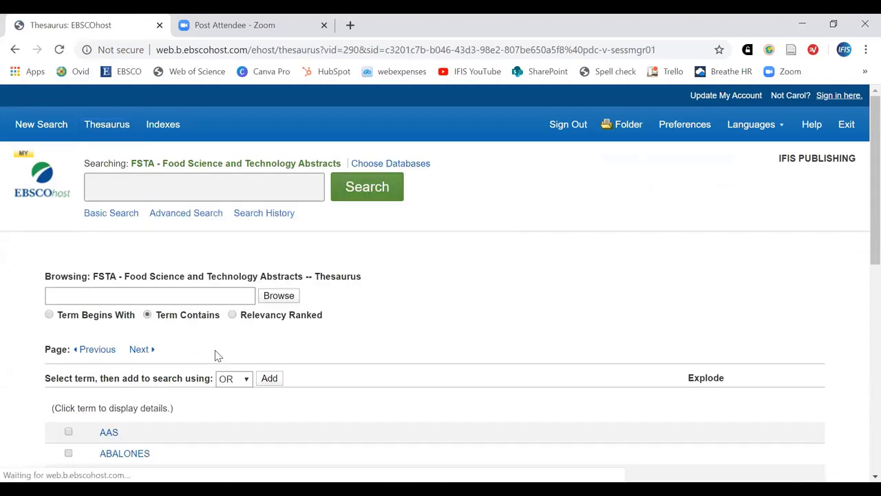
left_click(193, 296)
type("sensory properties")
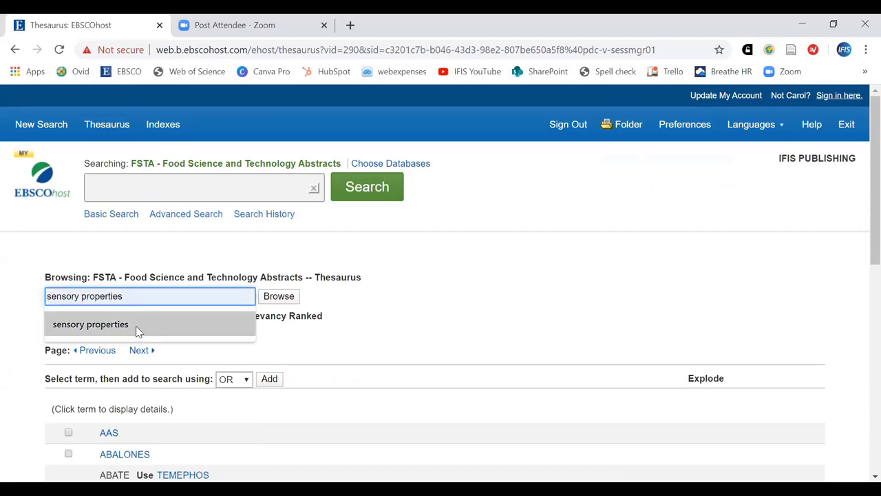
left_click(136, 325)
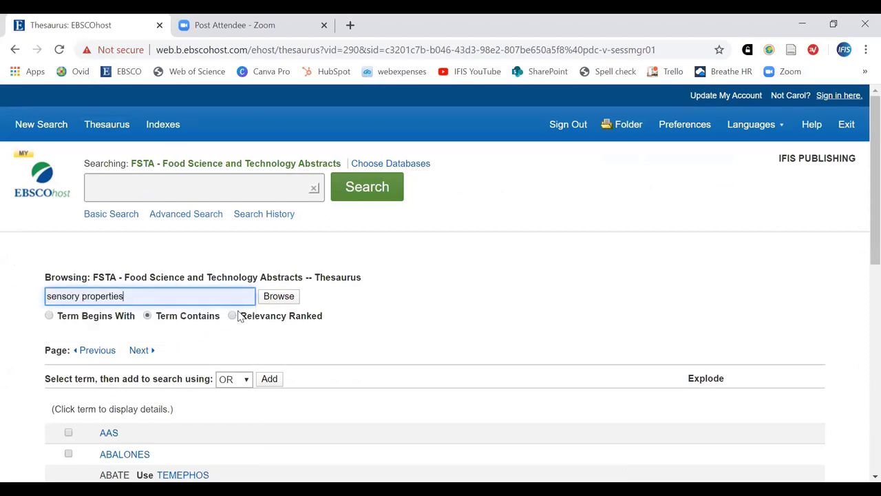
left_click(285, 302)
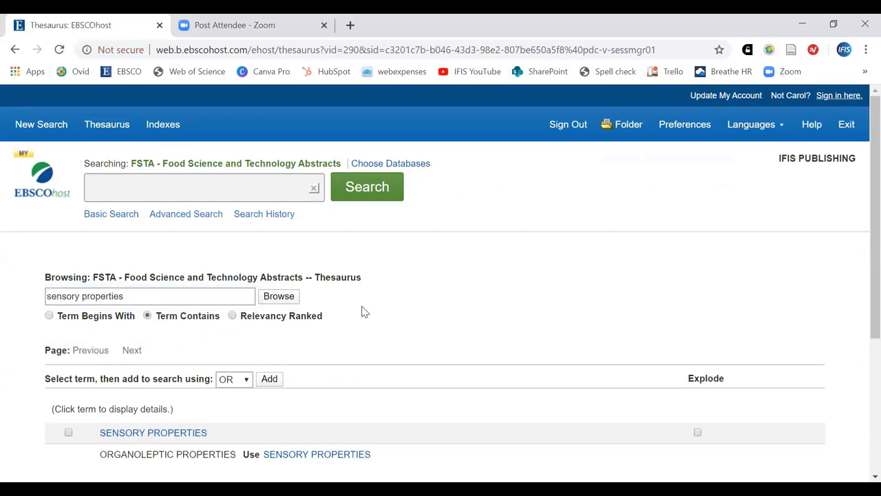
scroll(170, 360, "down", 1)
left_click(171, 363)
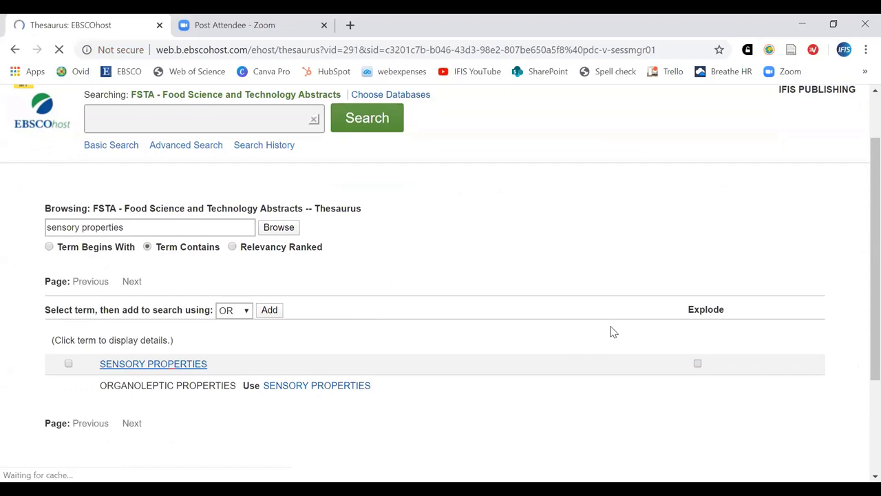
Step: Explode SENSORY PROPERTIES, add it to the query and search (98,084 results)
scroll(569, 336, "down", 3)
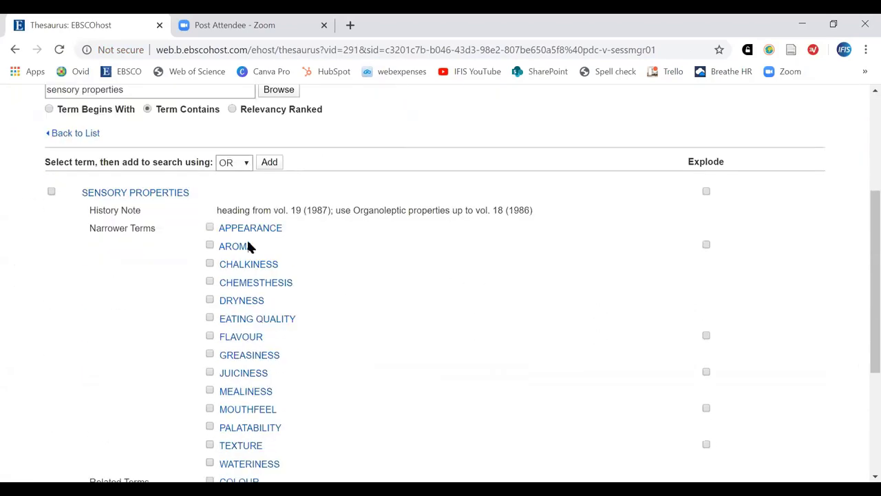
scroll(356, 390, "down", 1)
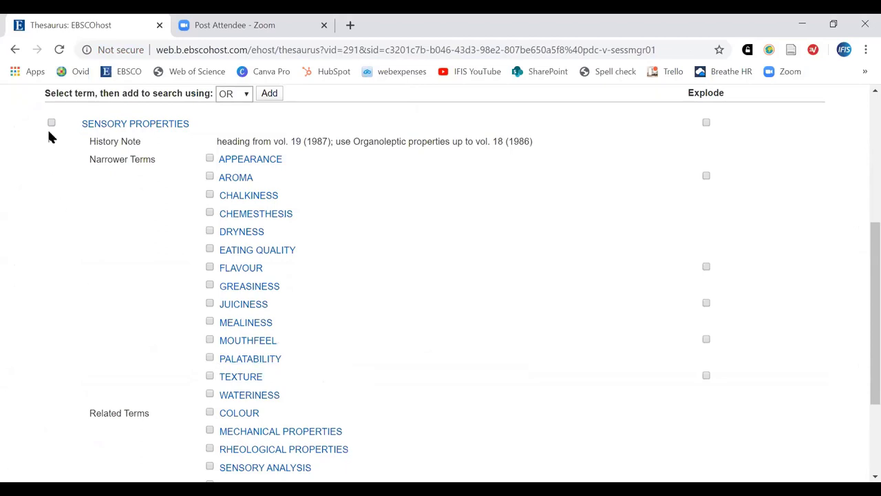
left_click(708, 124)
scroll(582, 272, "up", 3)
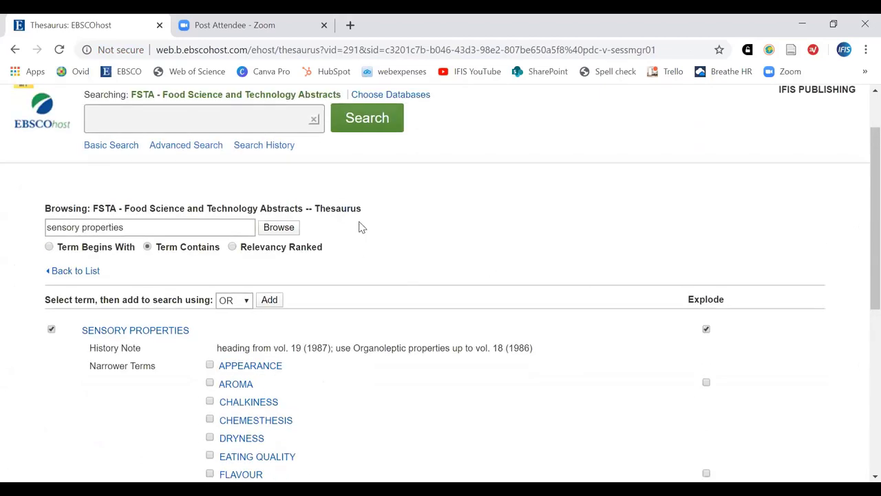
left_click(269, 300)
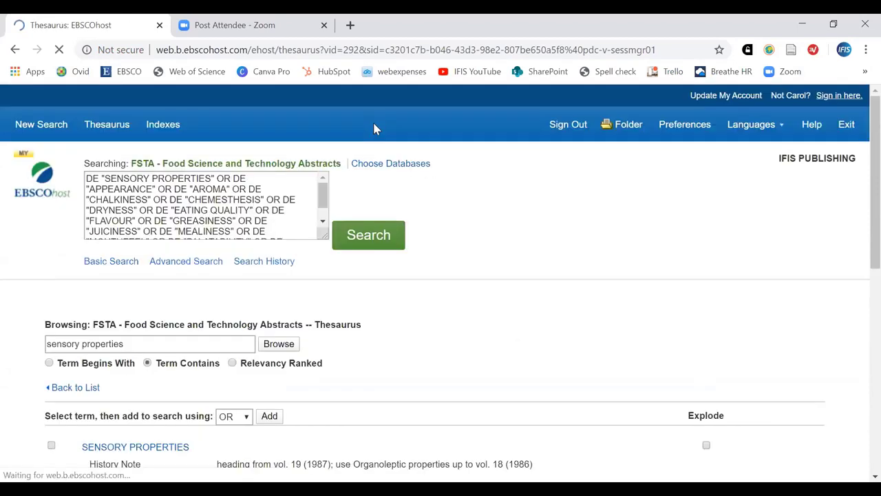
left_click(369, 254)
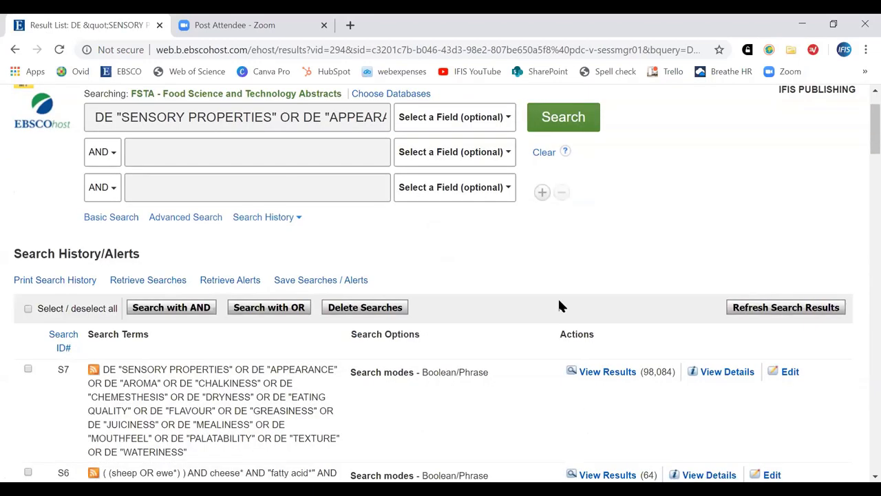
Step: AND the SENSORY PROPERTIES set S7 with the sheep cheese set S6 to create S8 (12 results)
scroll(586, 334, "down", 1)
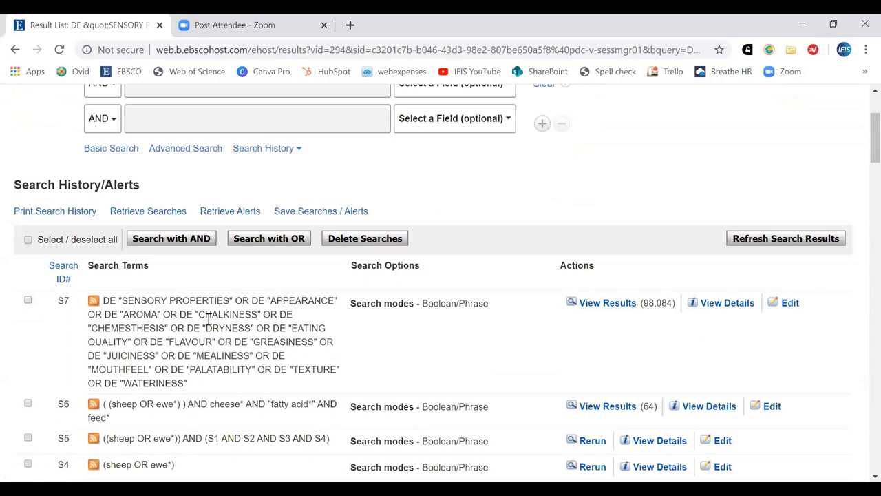
left_click(28, 303)
left_click(28, 404)
left_click(173, 243)
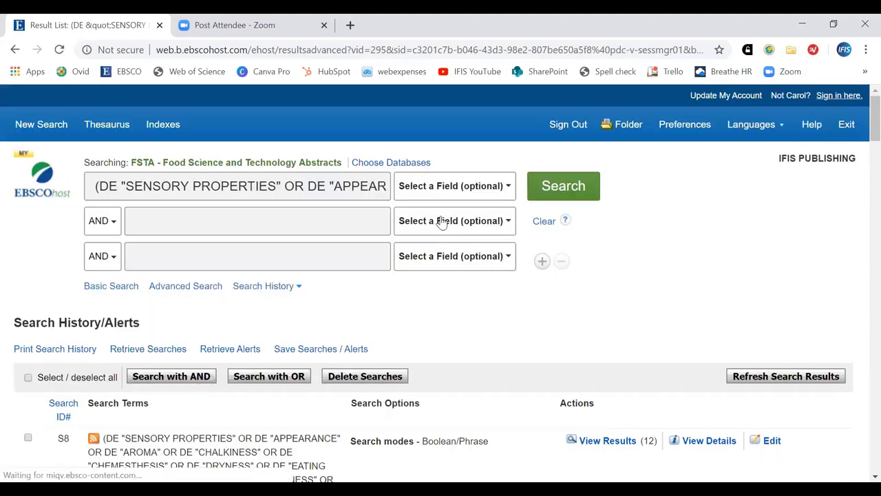
Step: Scroll through the 12 S8 results, headed by the Ricotta sheep cheese fatty acids study
scroll(709, 203, "down", 6)
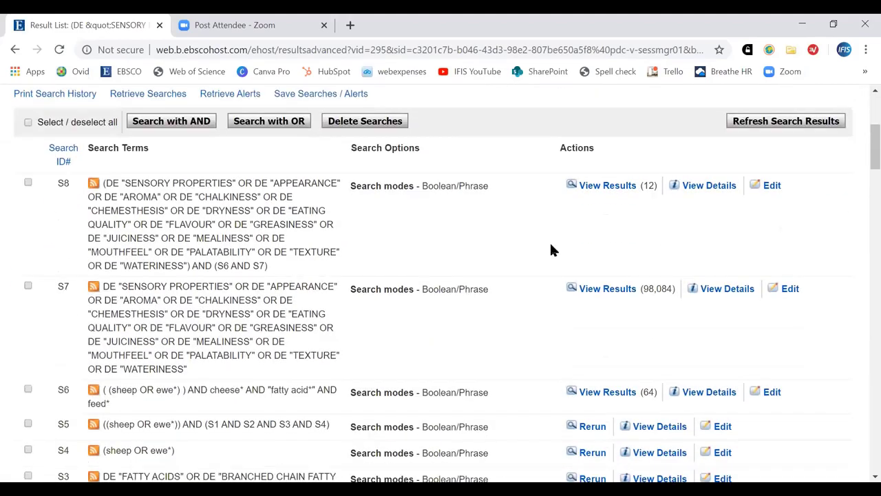
scroll(542, 258, "down", 4)
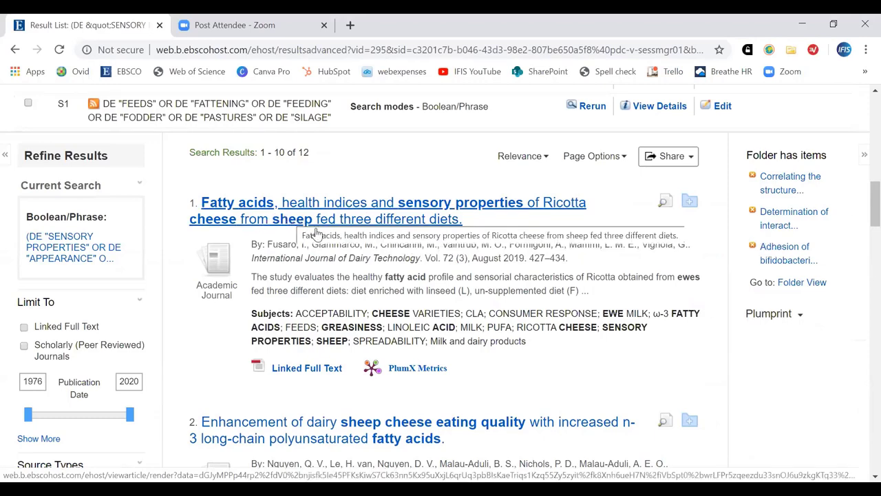
scroll(475, 257, "down", 1)
scroll(475, 256, "down", 2)
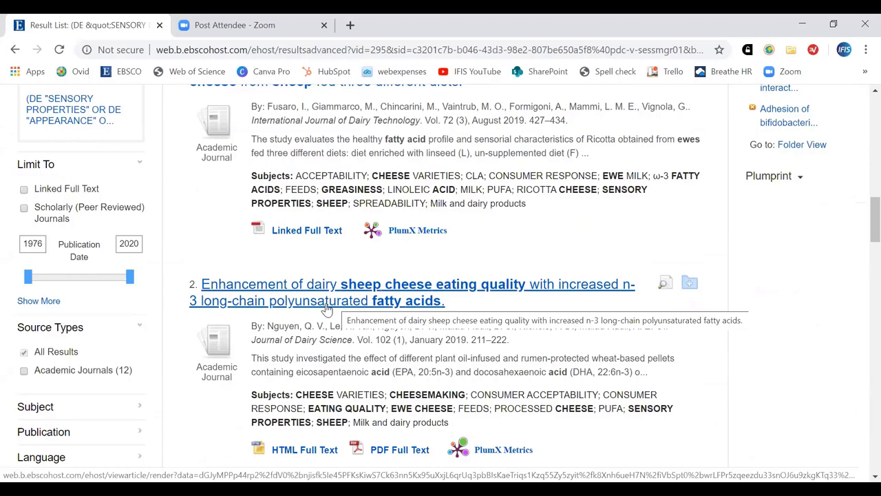
scroll(327, 307, "down", 3)
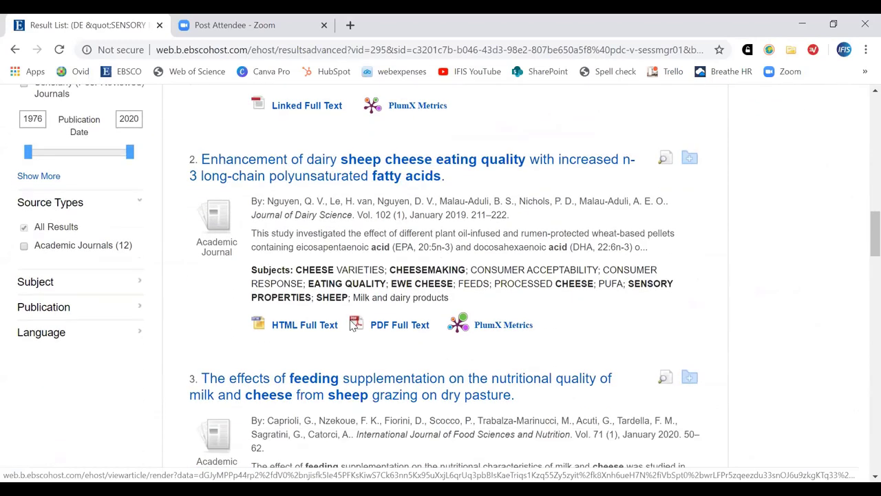
scroll(372, 338, "down", 1)
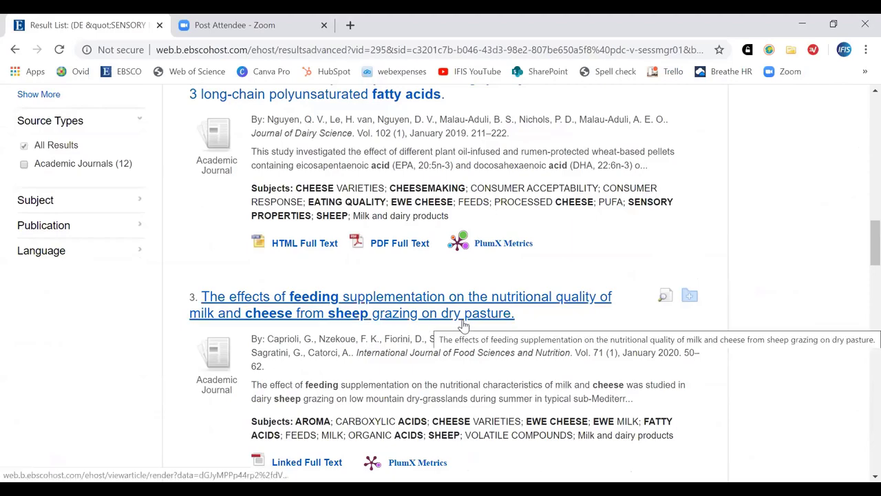
Step: Expand the Search History to review the earlier searches ending with S8
scroll(398, 317, "up", 8)
scroll(394, 305, "up", 8)
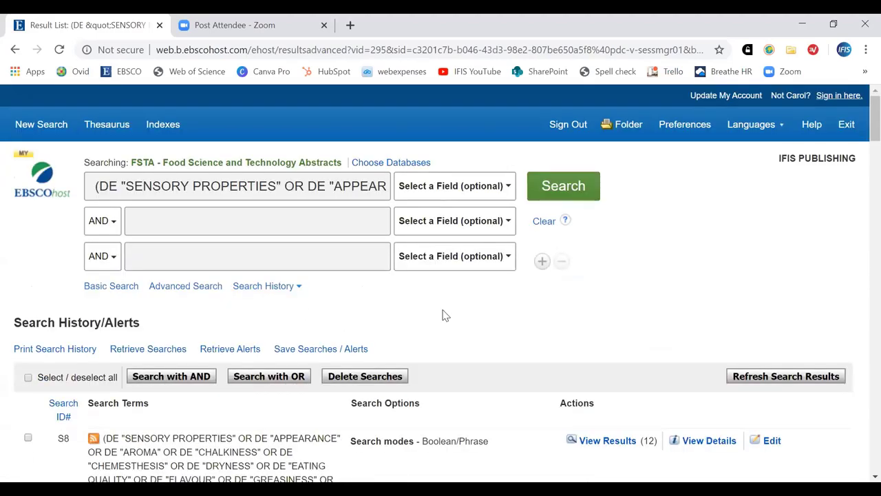
left_click(262, 292)
scroll(146, 384, "down", 2)
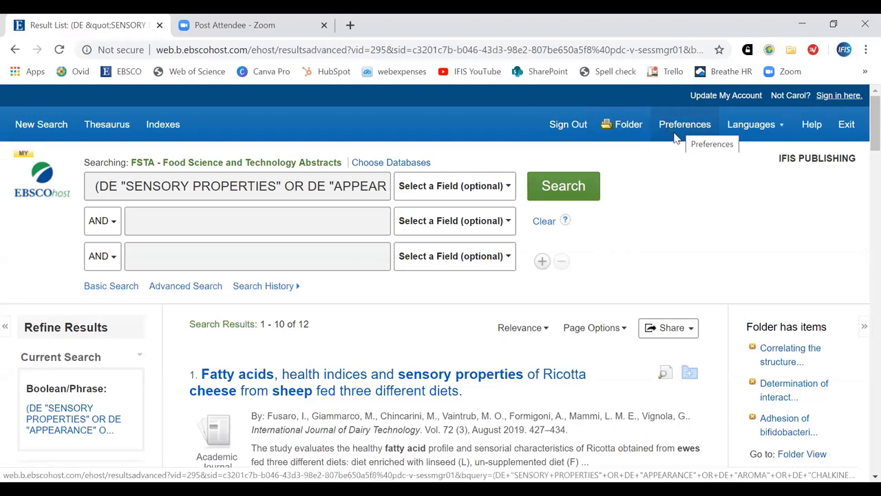
Step: Switch the interface language to Italiano and scroll through the Italian results page
left_click(744, 128)
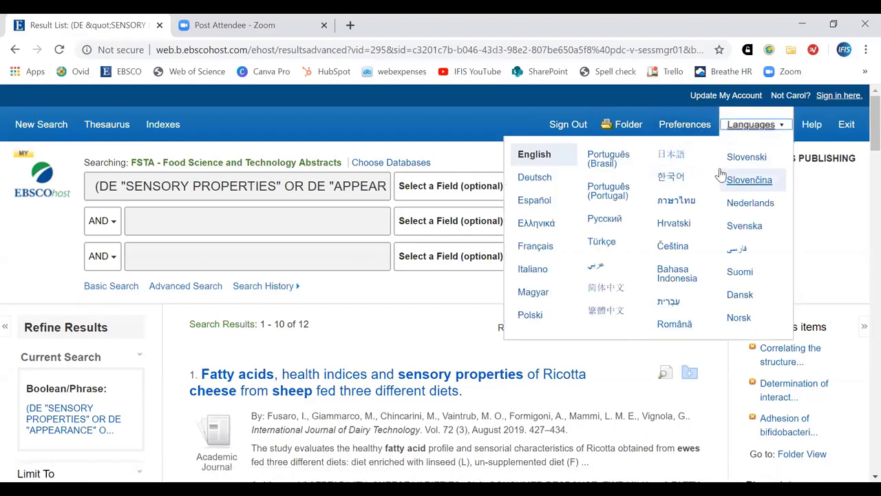
left_click(529, 272)
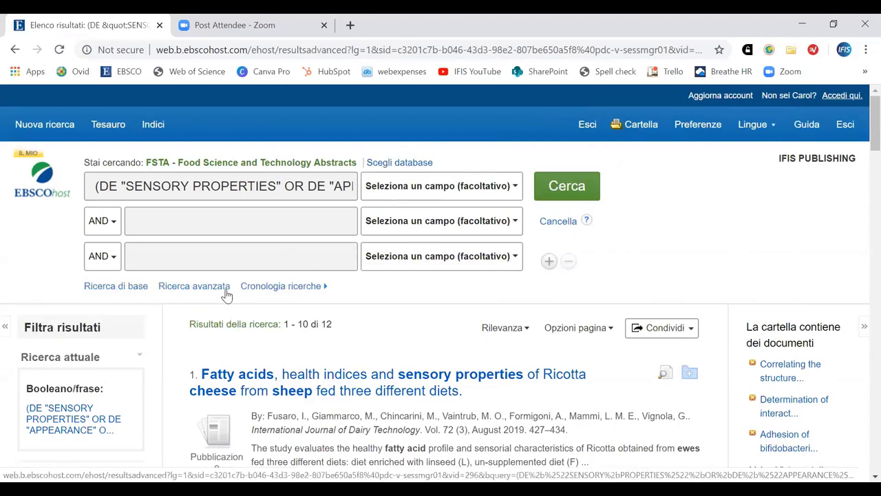
scroll(221, 341, "down", 2)
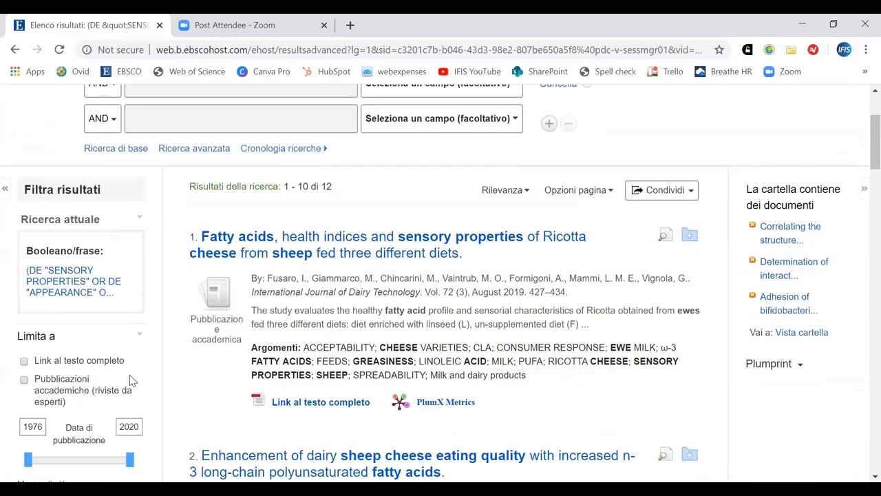
scroll(413, 361, "down", 2)
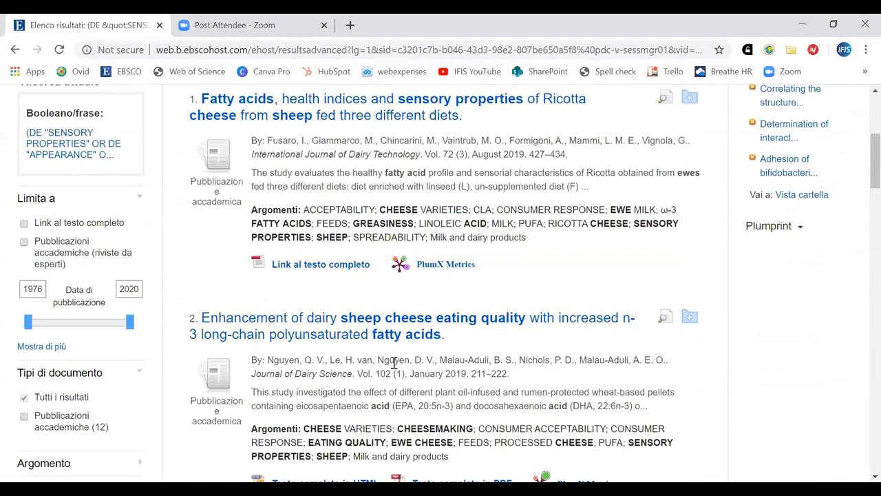
mouse_move(29, 323)
left_mouse_down()
mouse_move(77, 325)
mouse_move(28, 324)
left_mouse_up()
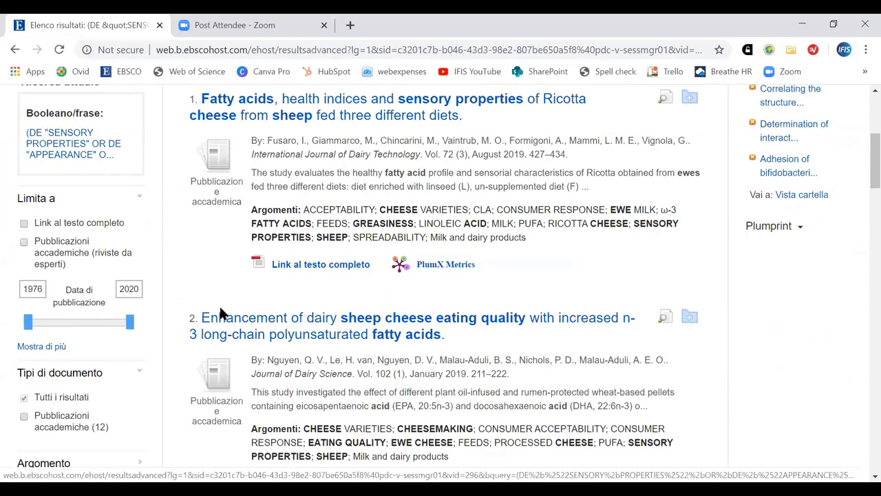
scroll(221, 313, "down", 1)
scroll(78, 289, "down", 1)
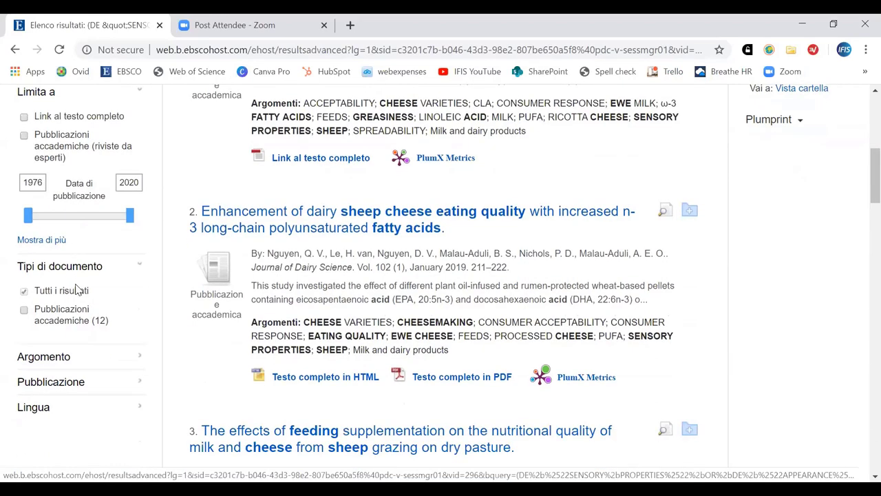
scroll(180, 322, "up", 6)
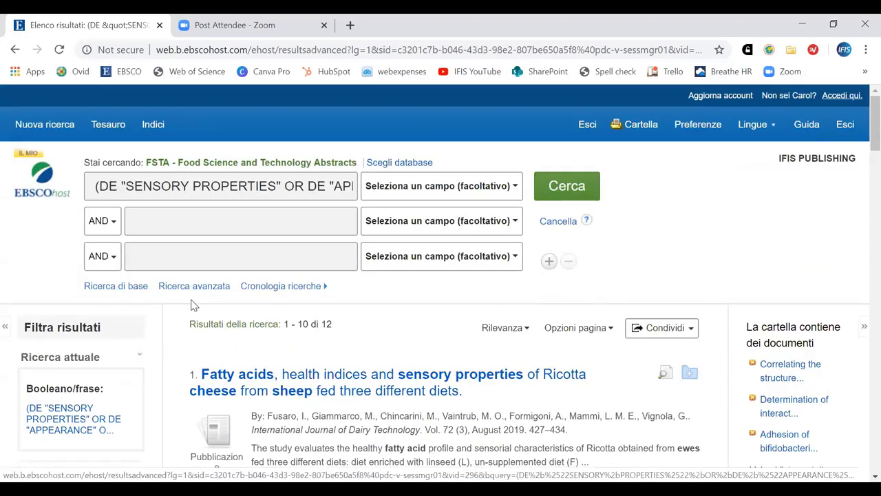
Step: View the Preferenze settings, then switch the interface back to English
left_click(699, 128)
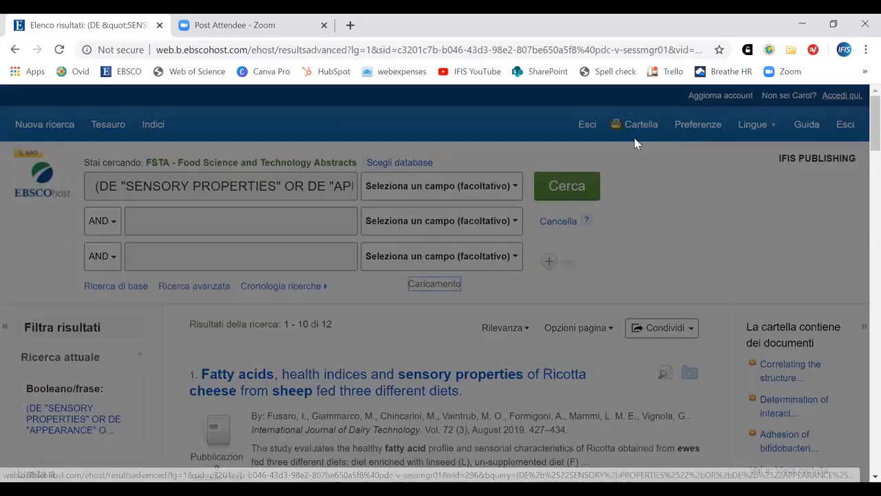
left_click(753, 124)
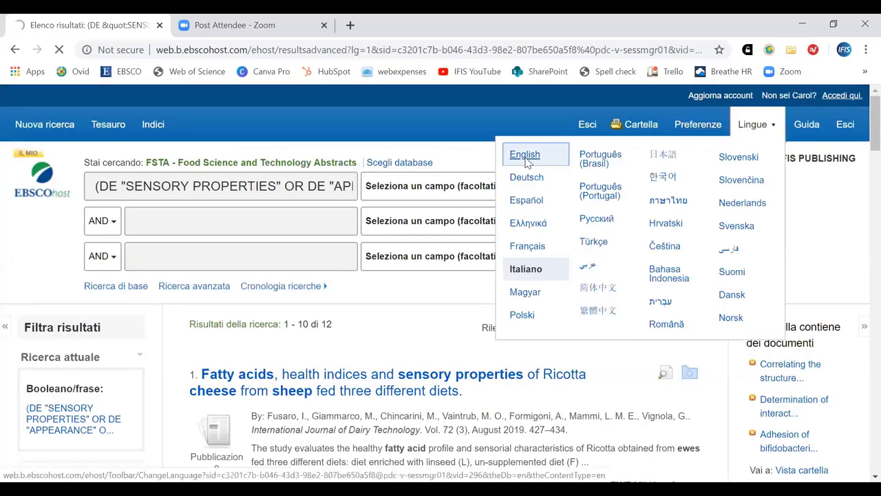
left_click(524, 156)
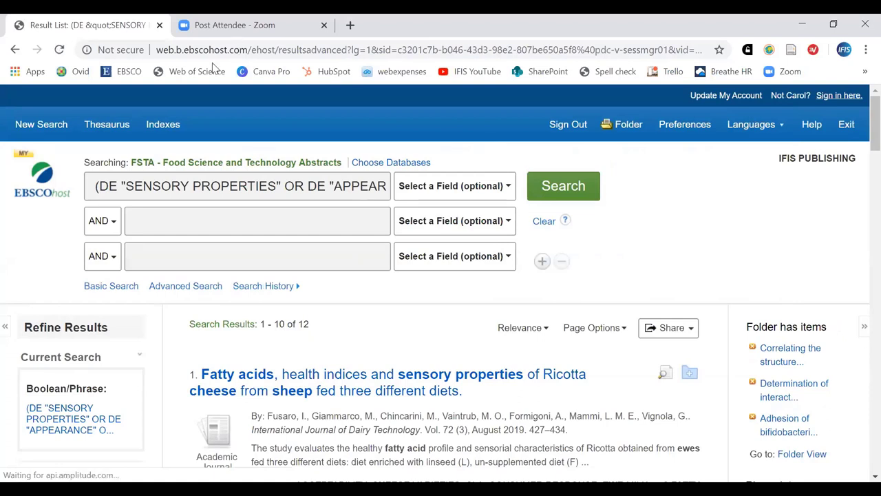
left_click(173, 131)
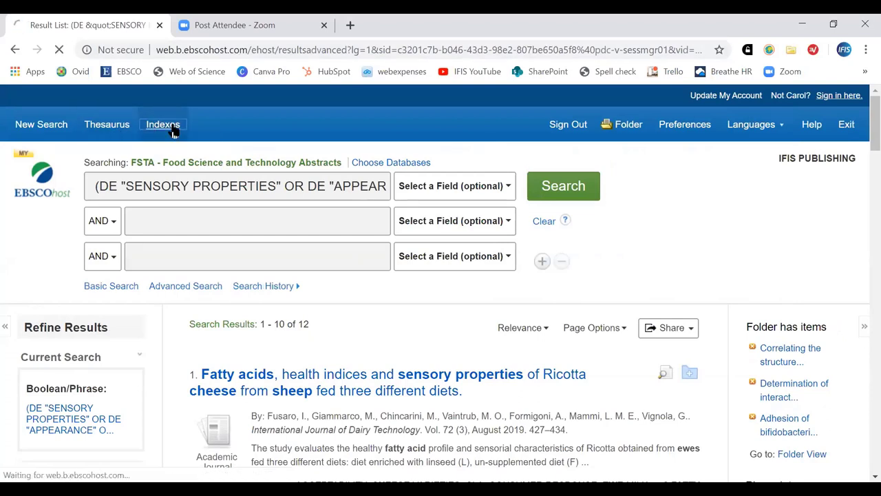
Step: Set the FSTA Indexes page to browse by Patent Country
scroll(388, 244, "down", 1)
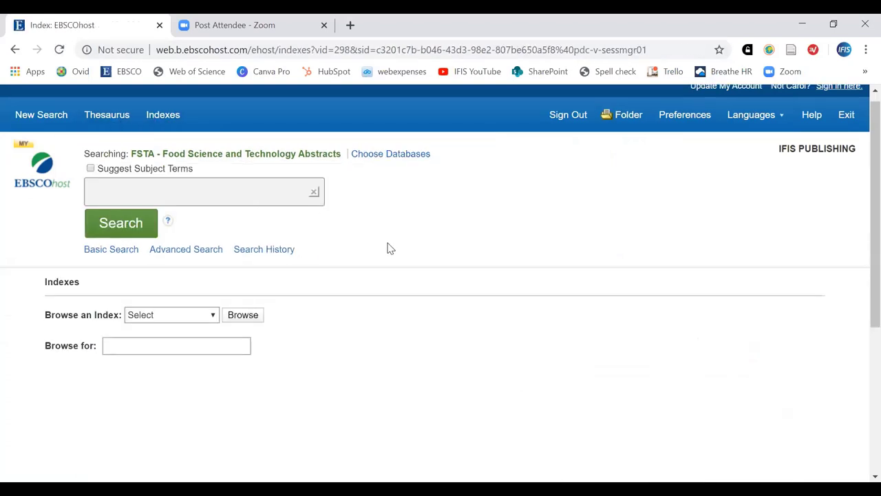
left_click(209, 256)
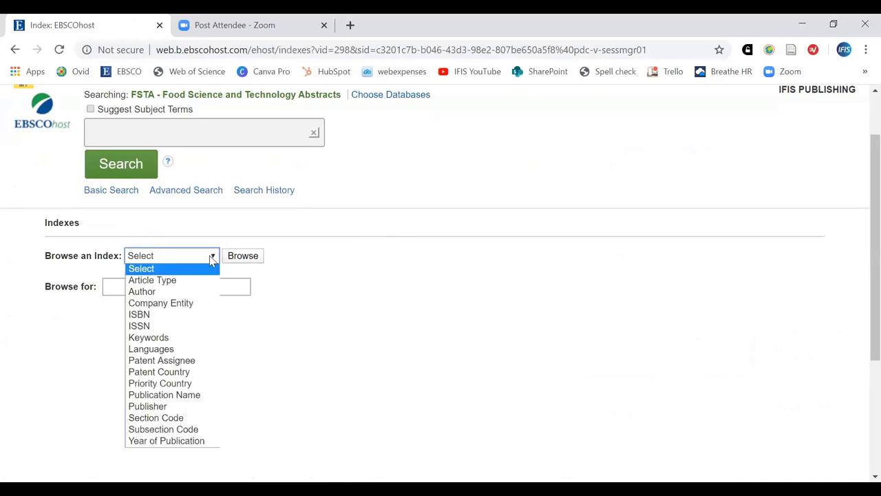
left_click(169, 372)
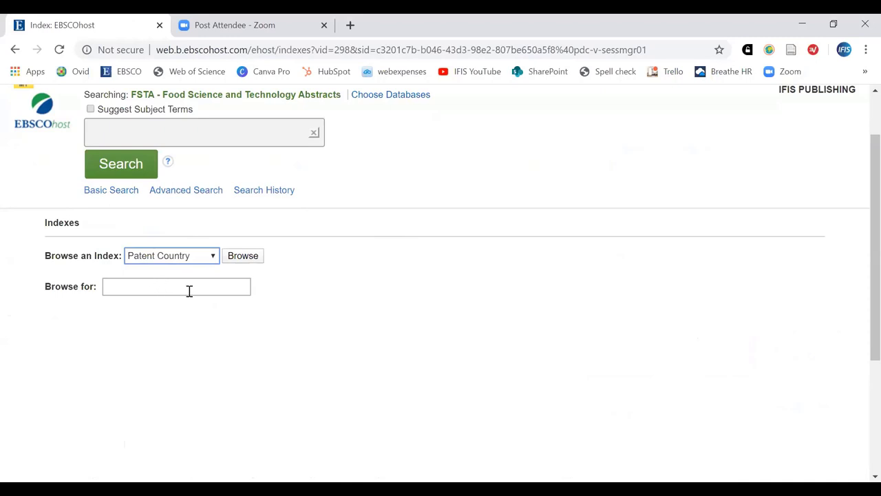
scroll(323, 310, "up", 1)
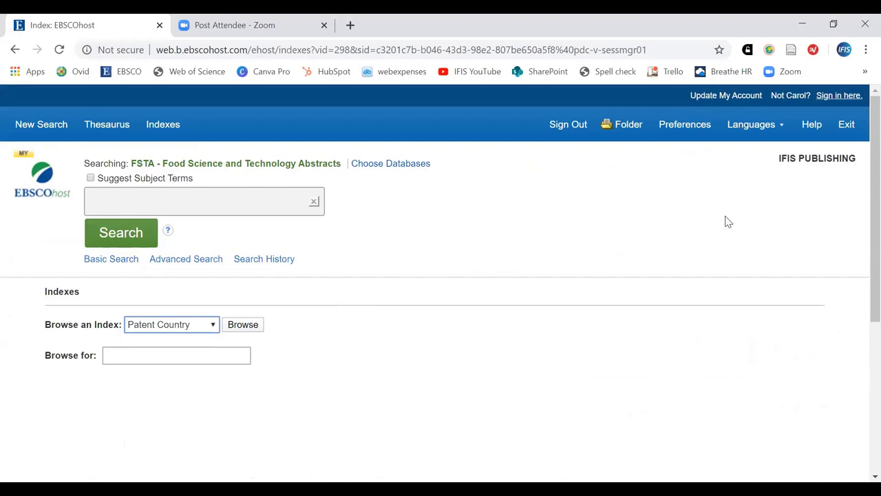
Step: Review the folder's 12 saved articles, view the online Help, then start a new basic search
left_click(607, 125)
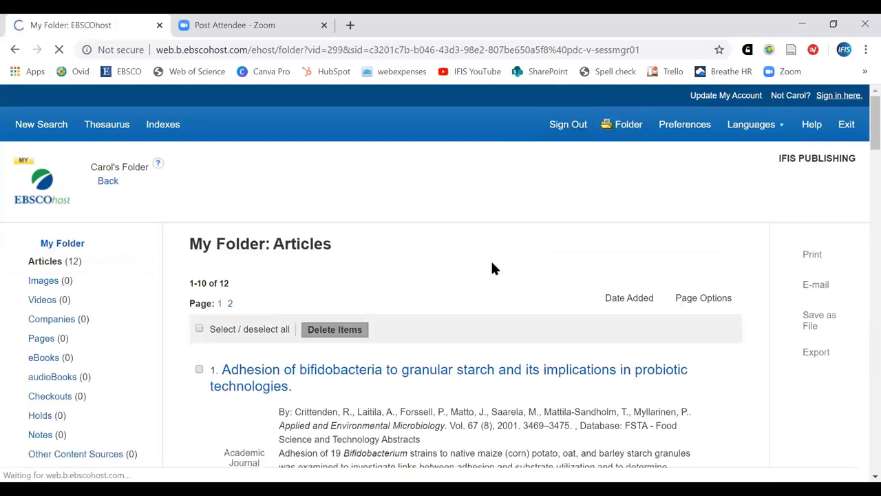
scroll(333, 341, "down", 1)
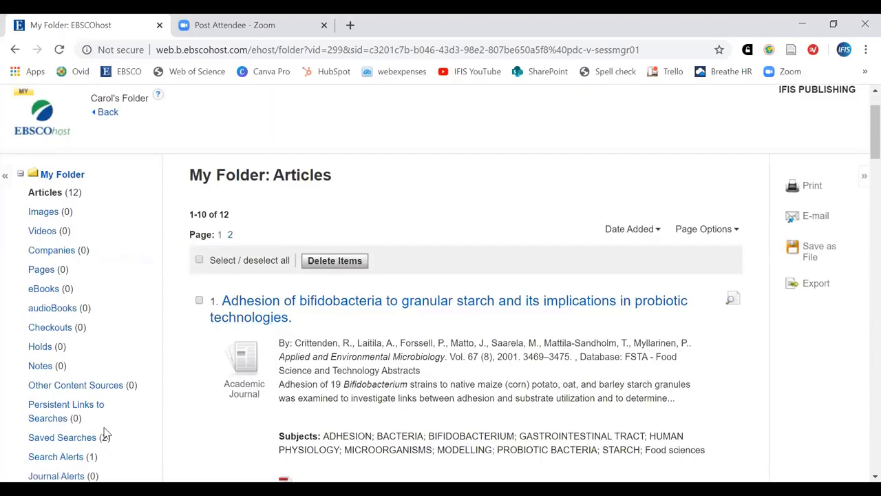
scroll(79, 414, "down", 1)
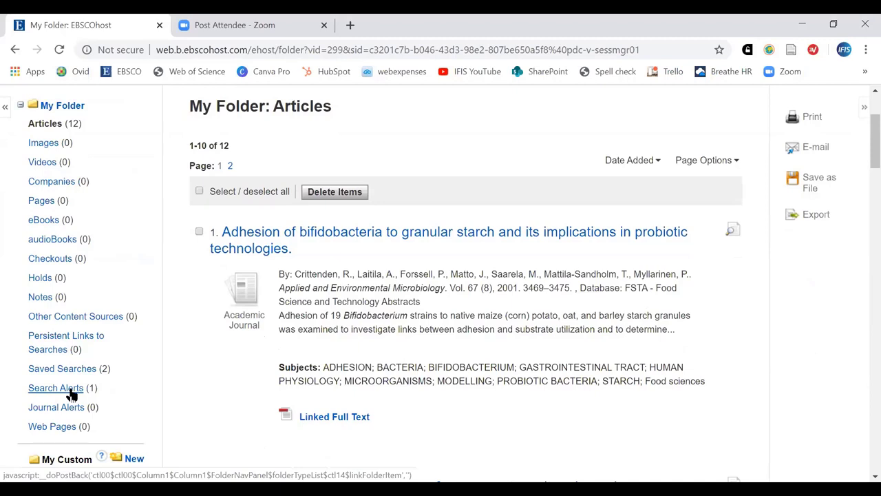
scroll(565, 320, "up", 2)
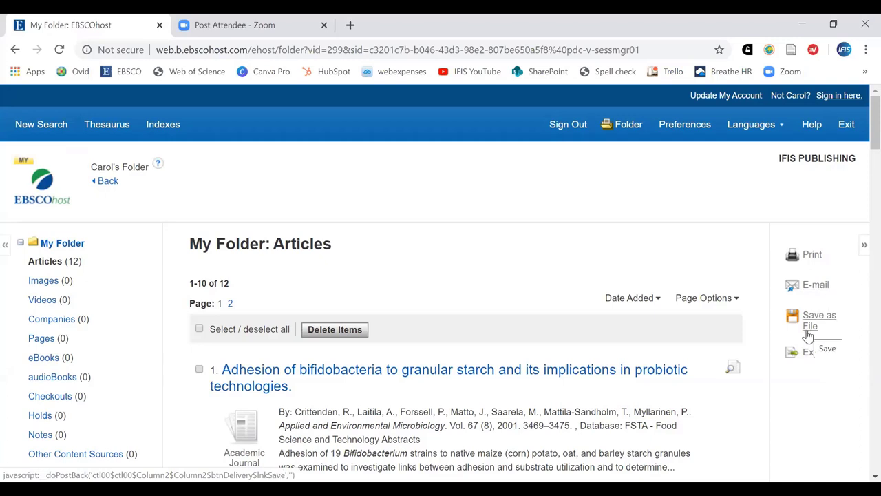
left_click(823, 129)
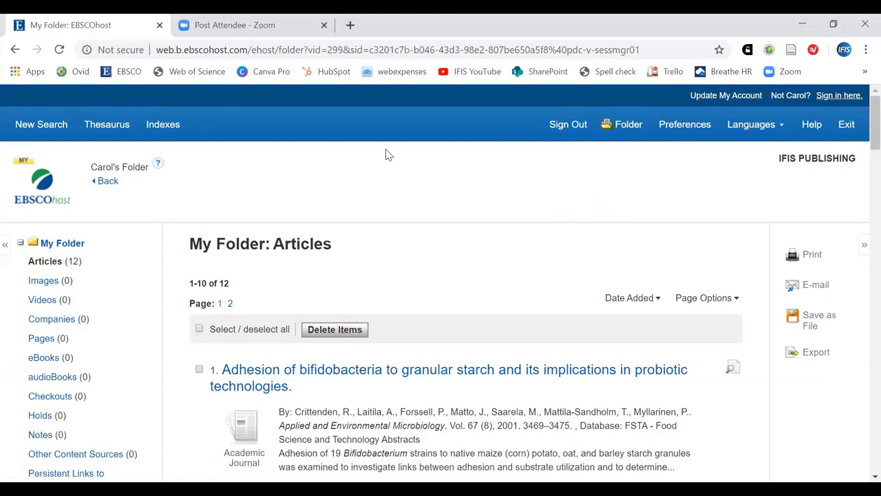
left_click(48, 129)
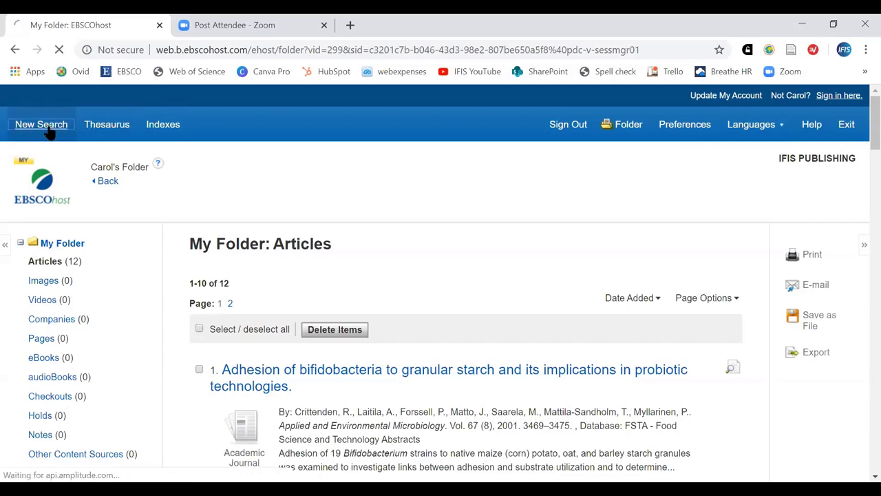